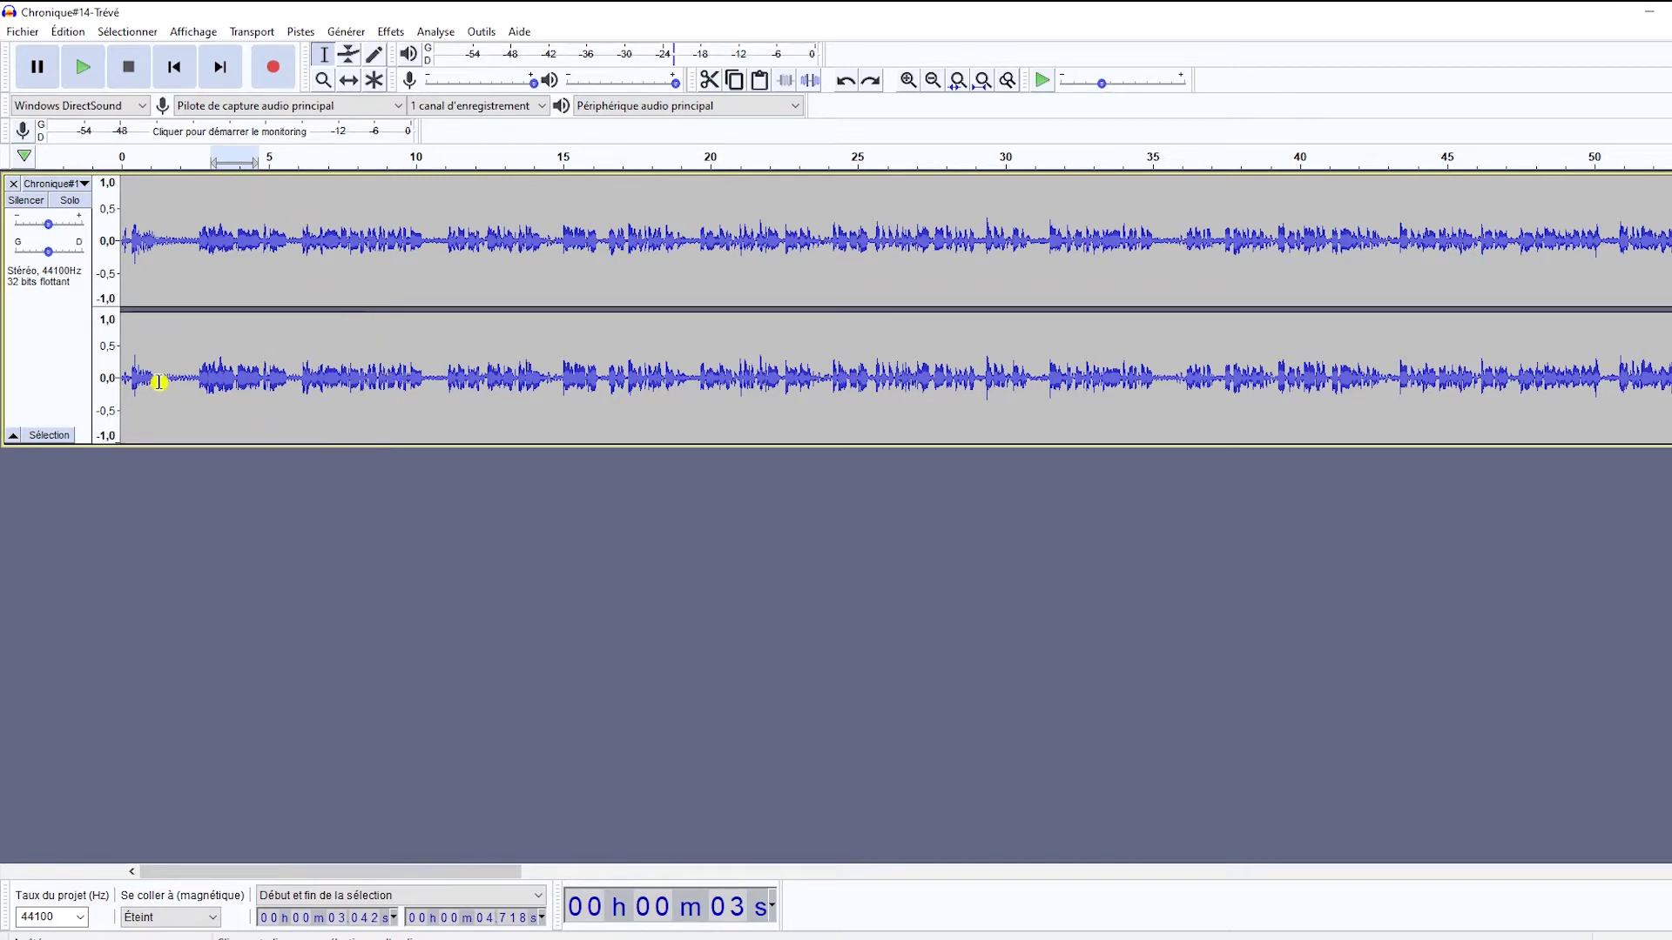
Play the quiet passage from about 1.3 to 2.5 s, followed by the speech from about 2.5 s, to compare levels.
{"action": "left_click_drag", "start_coordinate": [159, 376], "coordinate": [196, 377]}
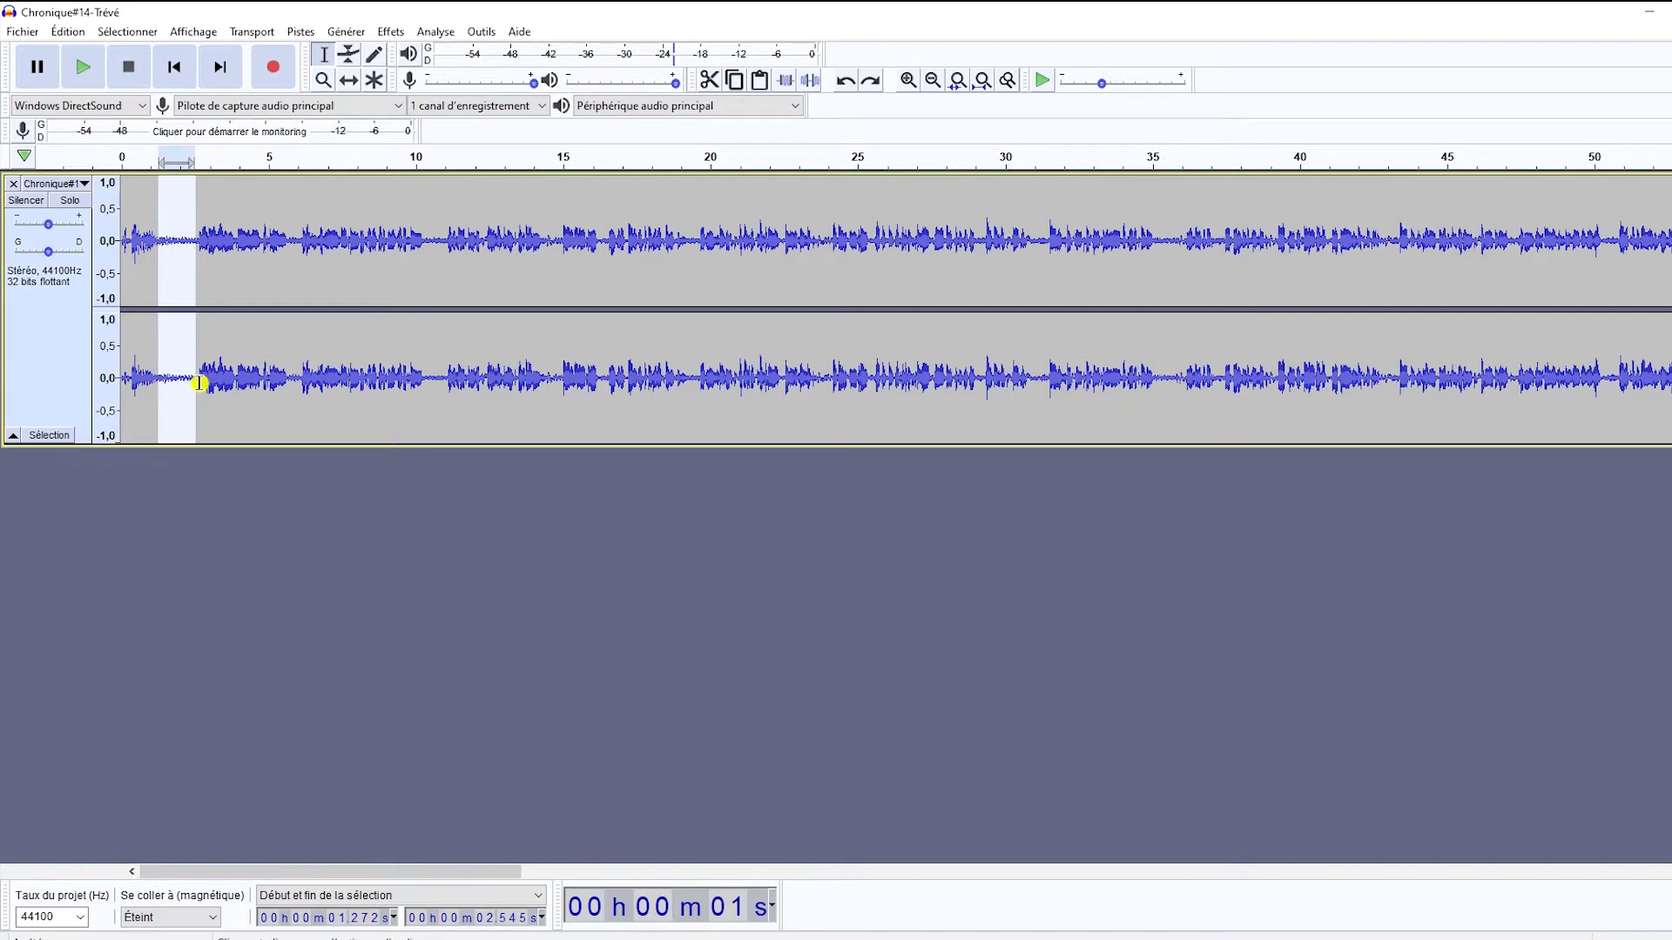
{"action": "key", "text": "space"}
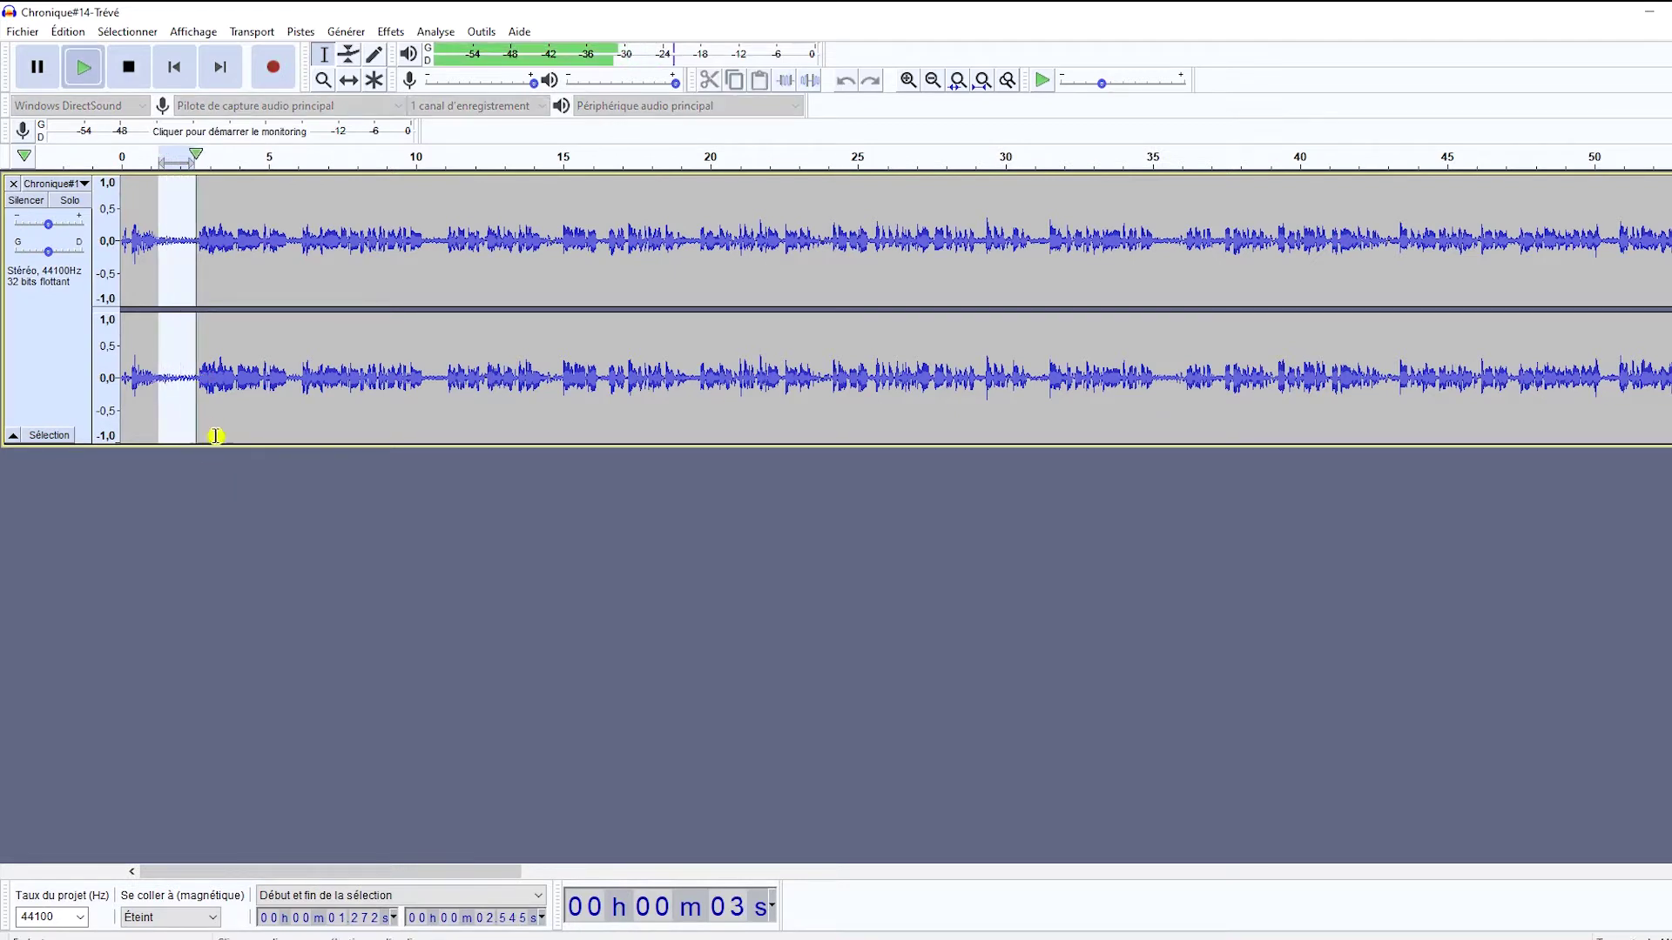
{"action": "left_click", "coordinate": [220, 426]}
{"action": "left_click", "coordinate": [195, 383]}
{"action": "key", "text": "space"}
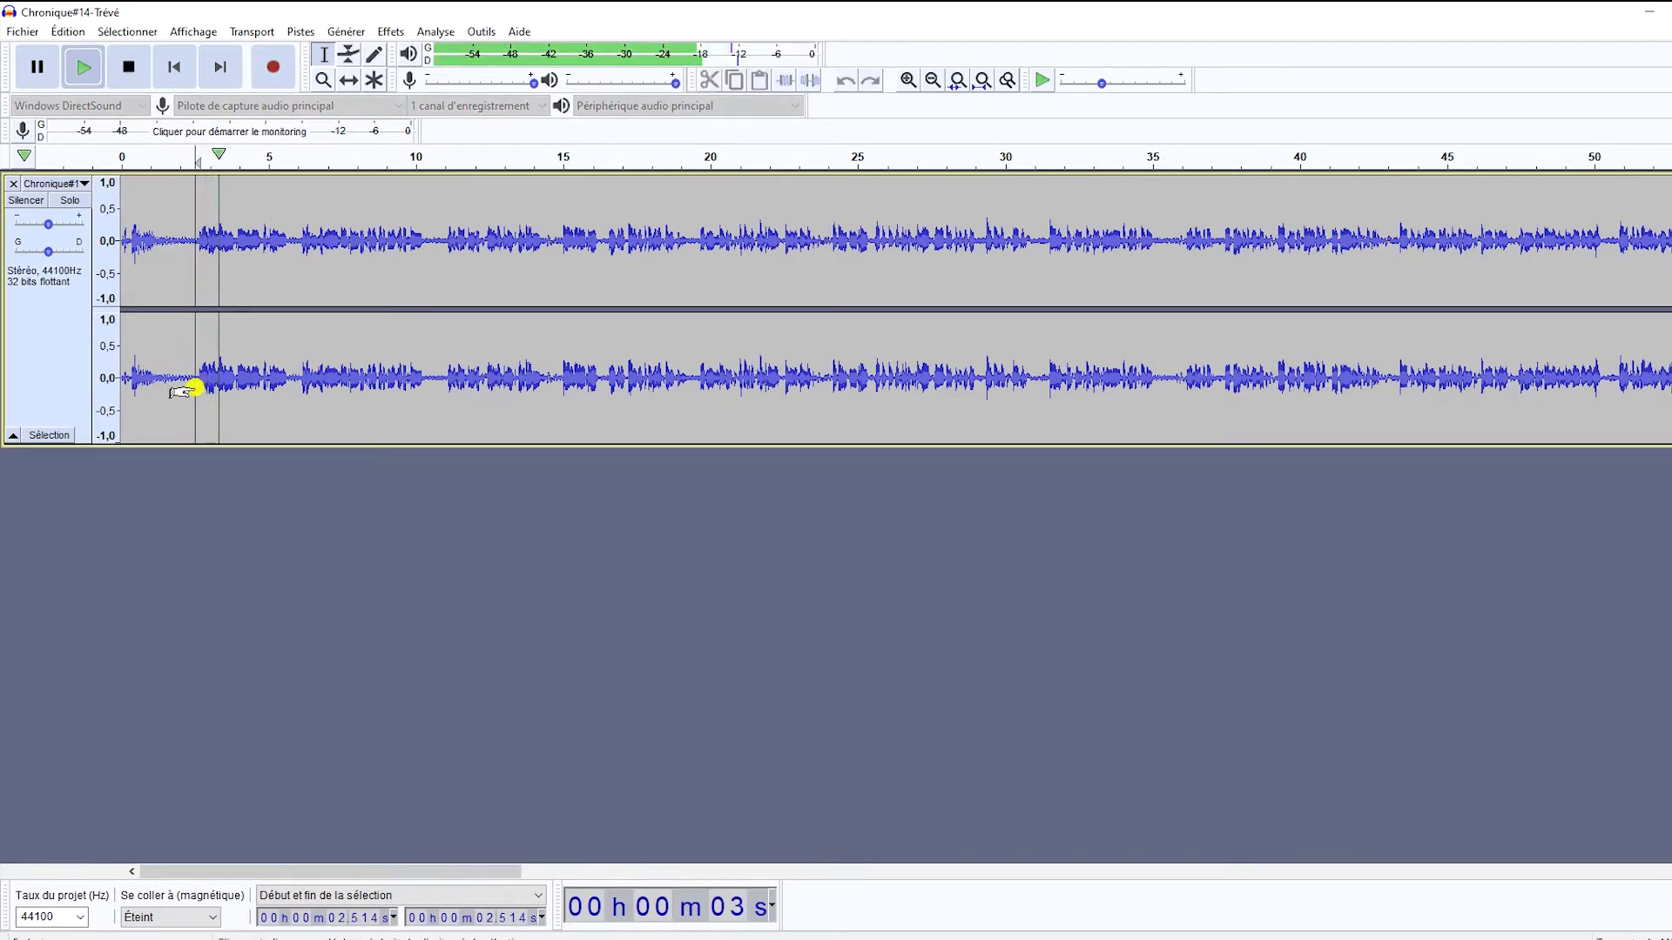
{"action": "key", "text": "space"}
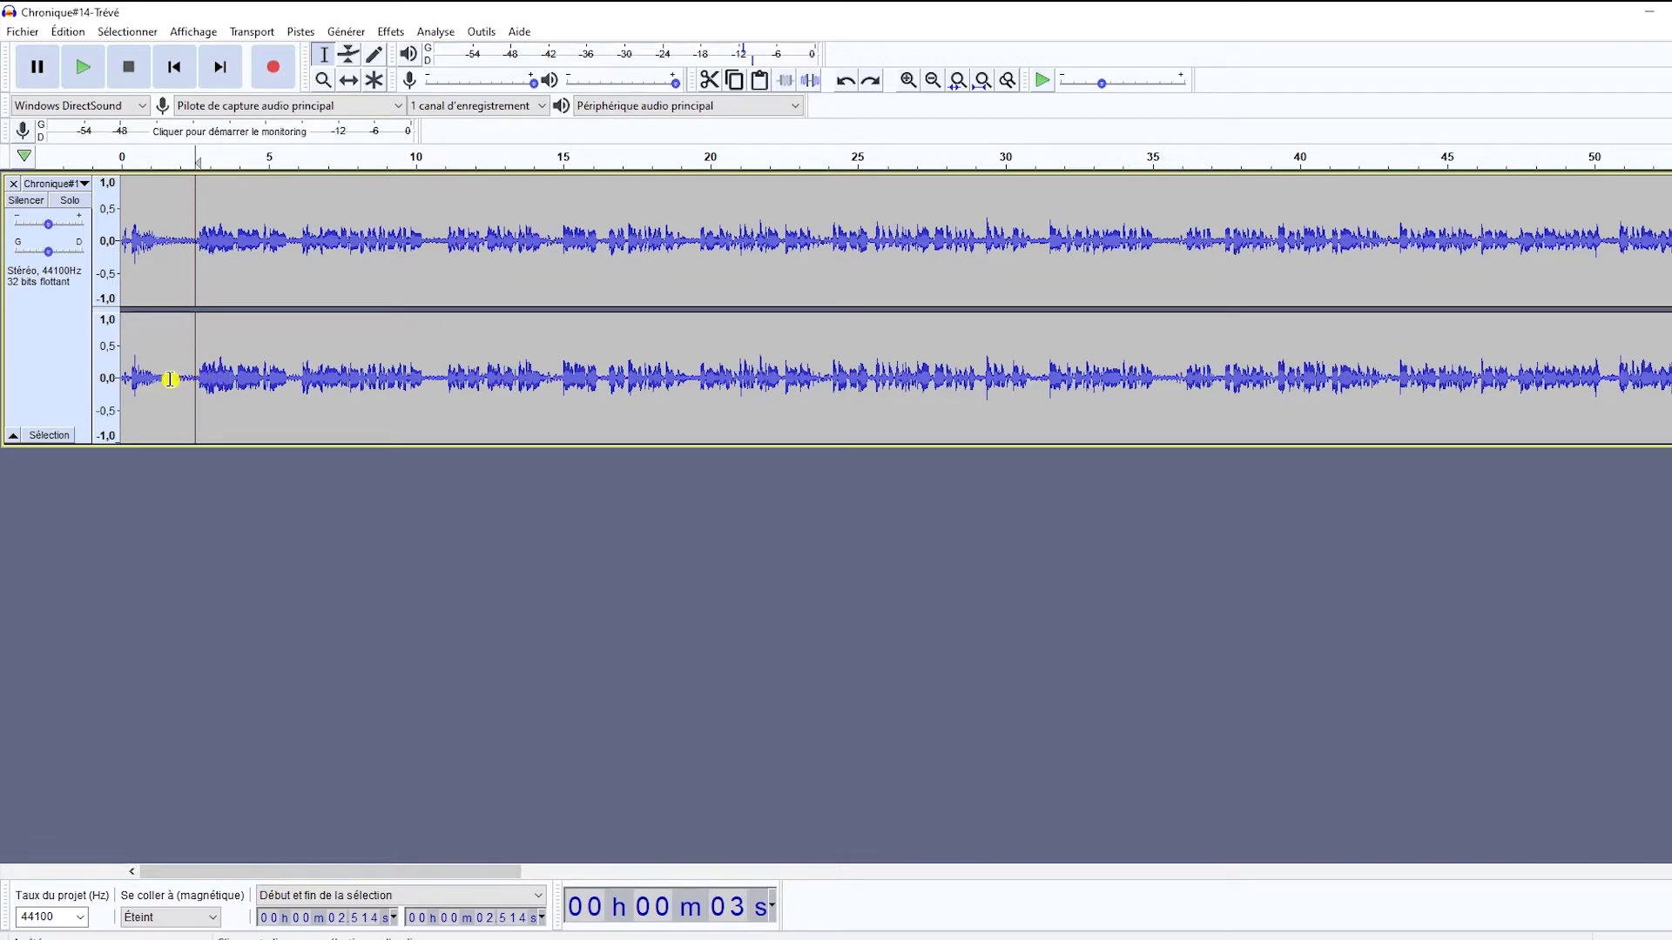
Replay the silence from about 1.5 to 2.6 s and the speech from about 2.7 s, comparing them on the playback meter.
{"action": "left_click_drag", "start_coordinate": [165, 381], "coordinate": [198, 383]}
{"action": "key", "text": "space"}
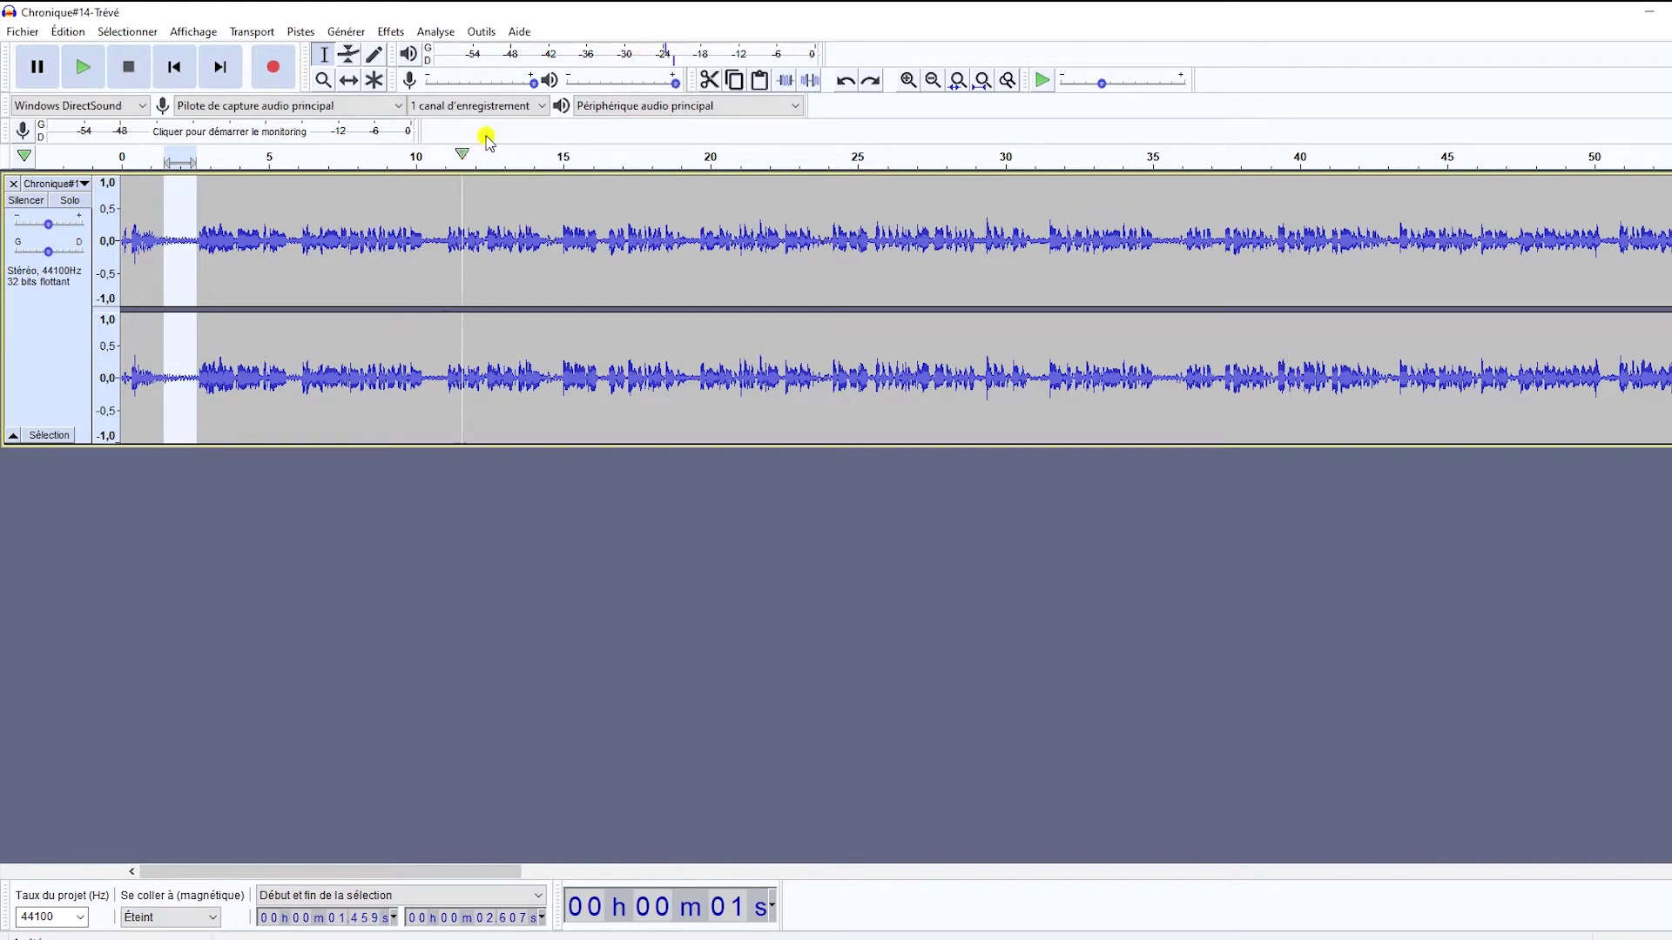
{"action": "left_click", "coordinate": [212, 381]}
{"action": "left_click", "coordinate": [200, 381]}
{"action": "key", "text": "space"}
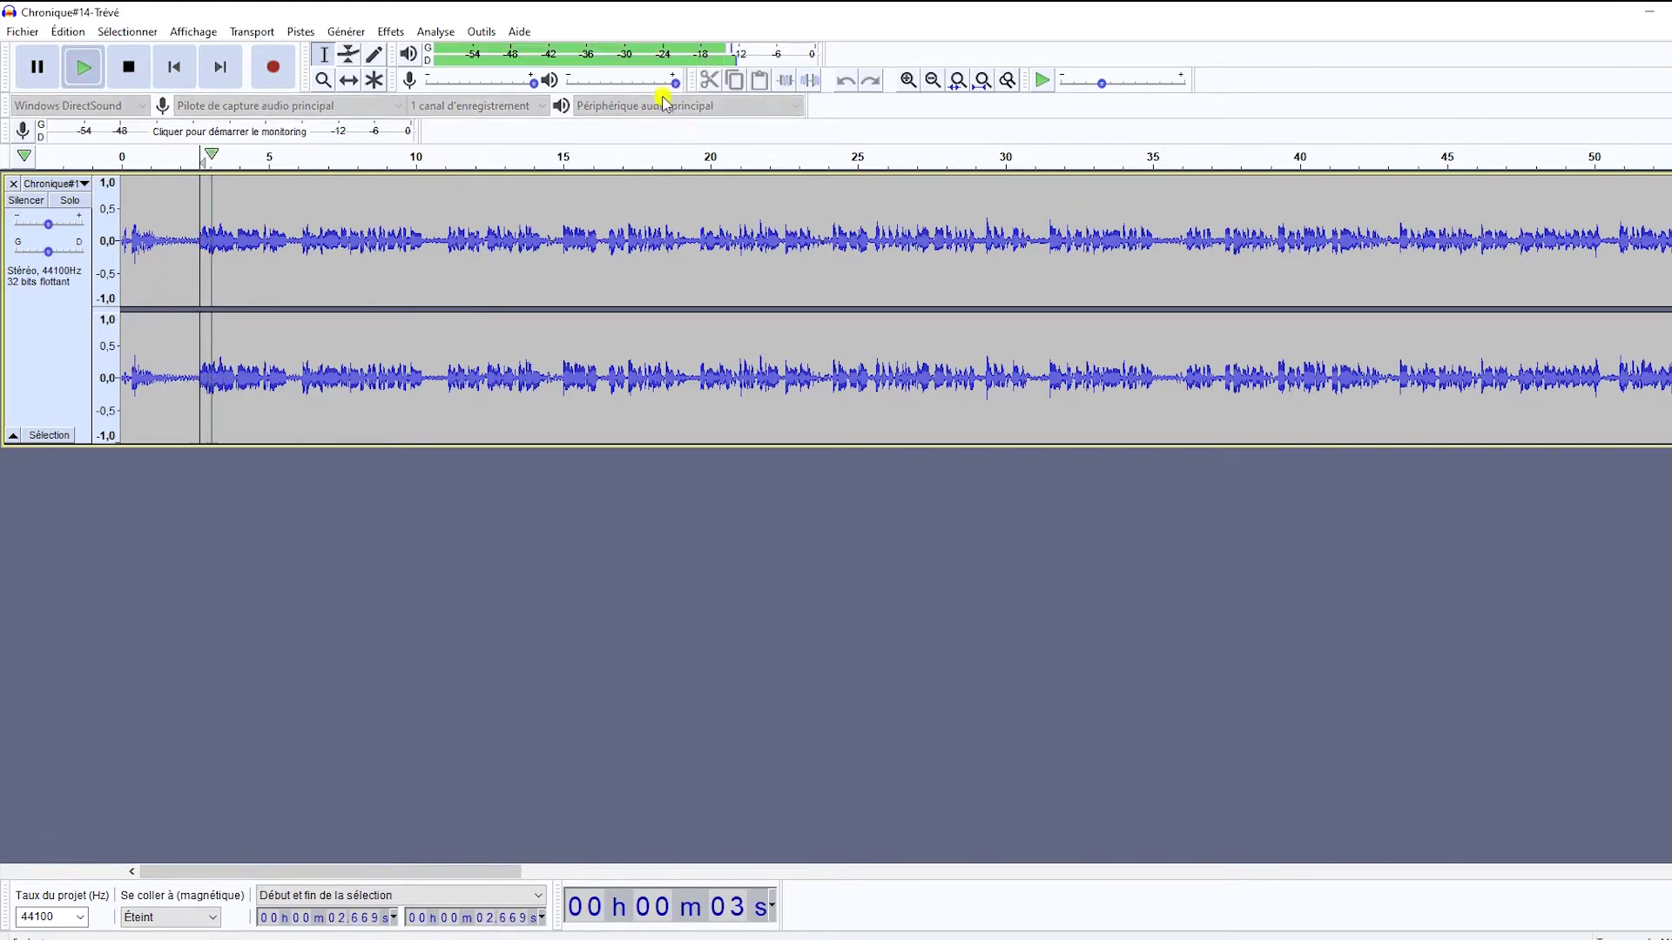
{"action": "left_click", "coordinate": [719, 56]}
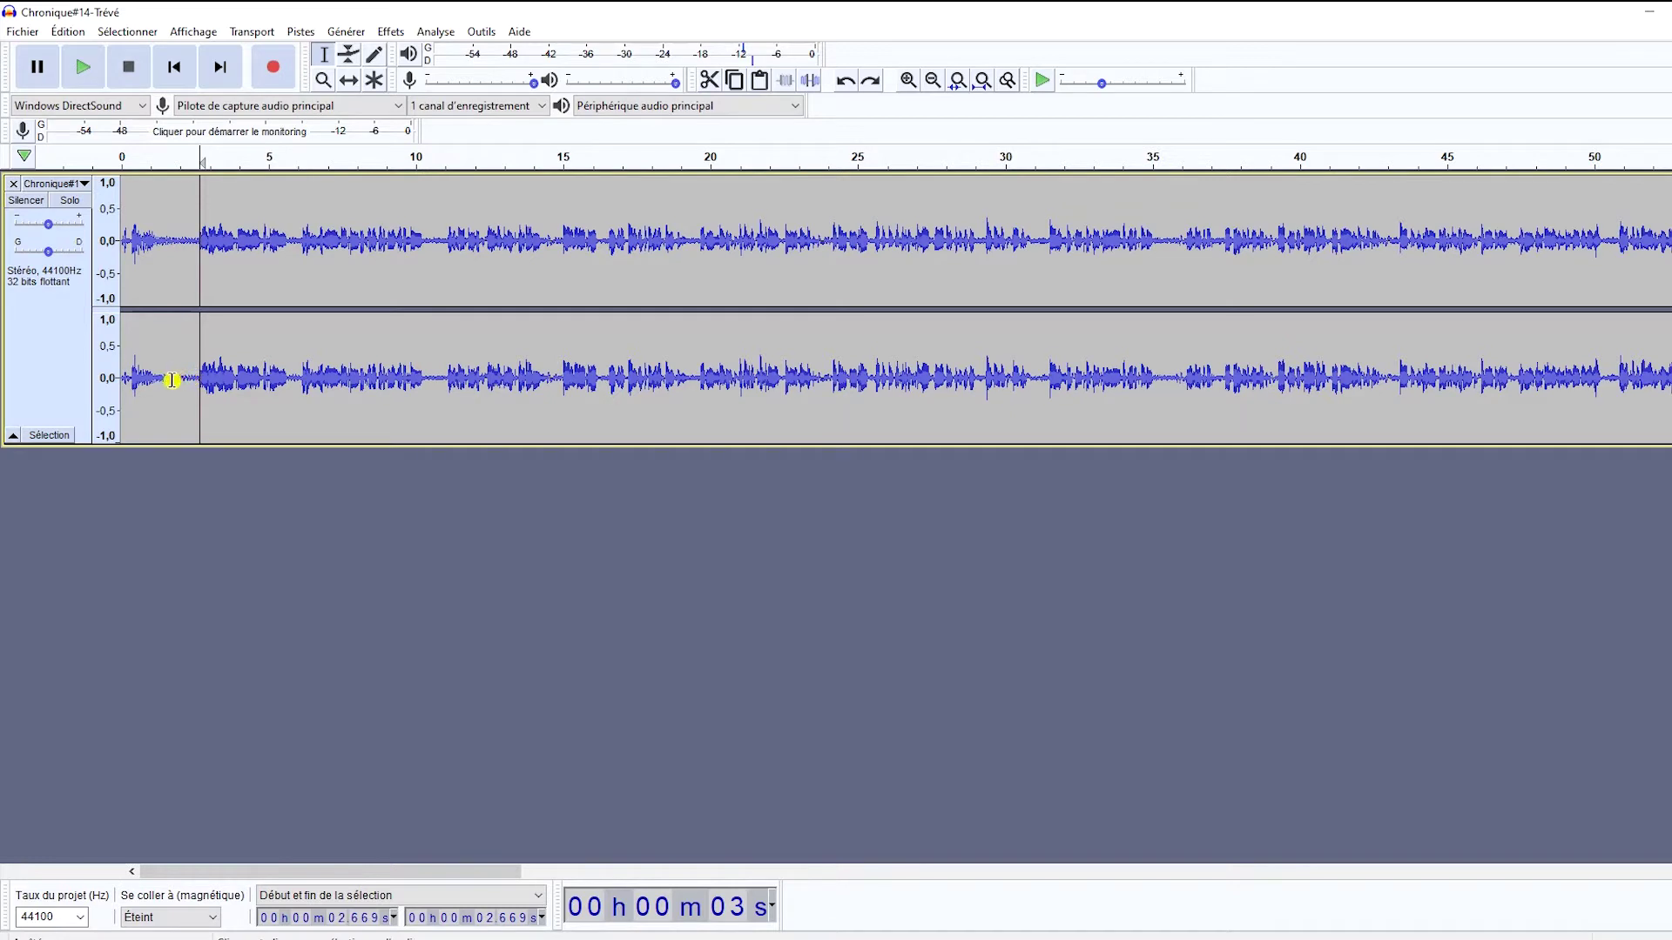
Compare the opening silence, the pause at about 10.4 to 10.9 s and the first spoken phrases by selecting each in the waveform.
{"action": "left_click_drag", "start_coordinate": [172, 379], "coordinate": [289, 377]}
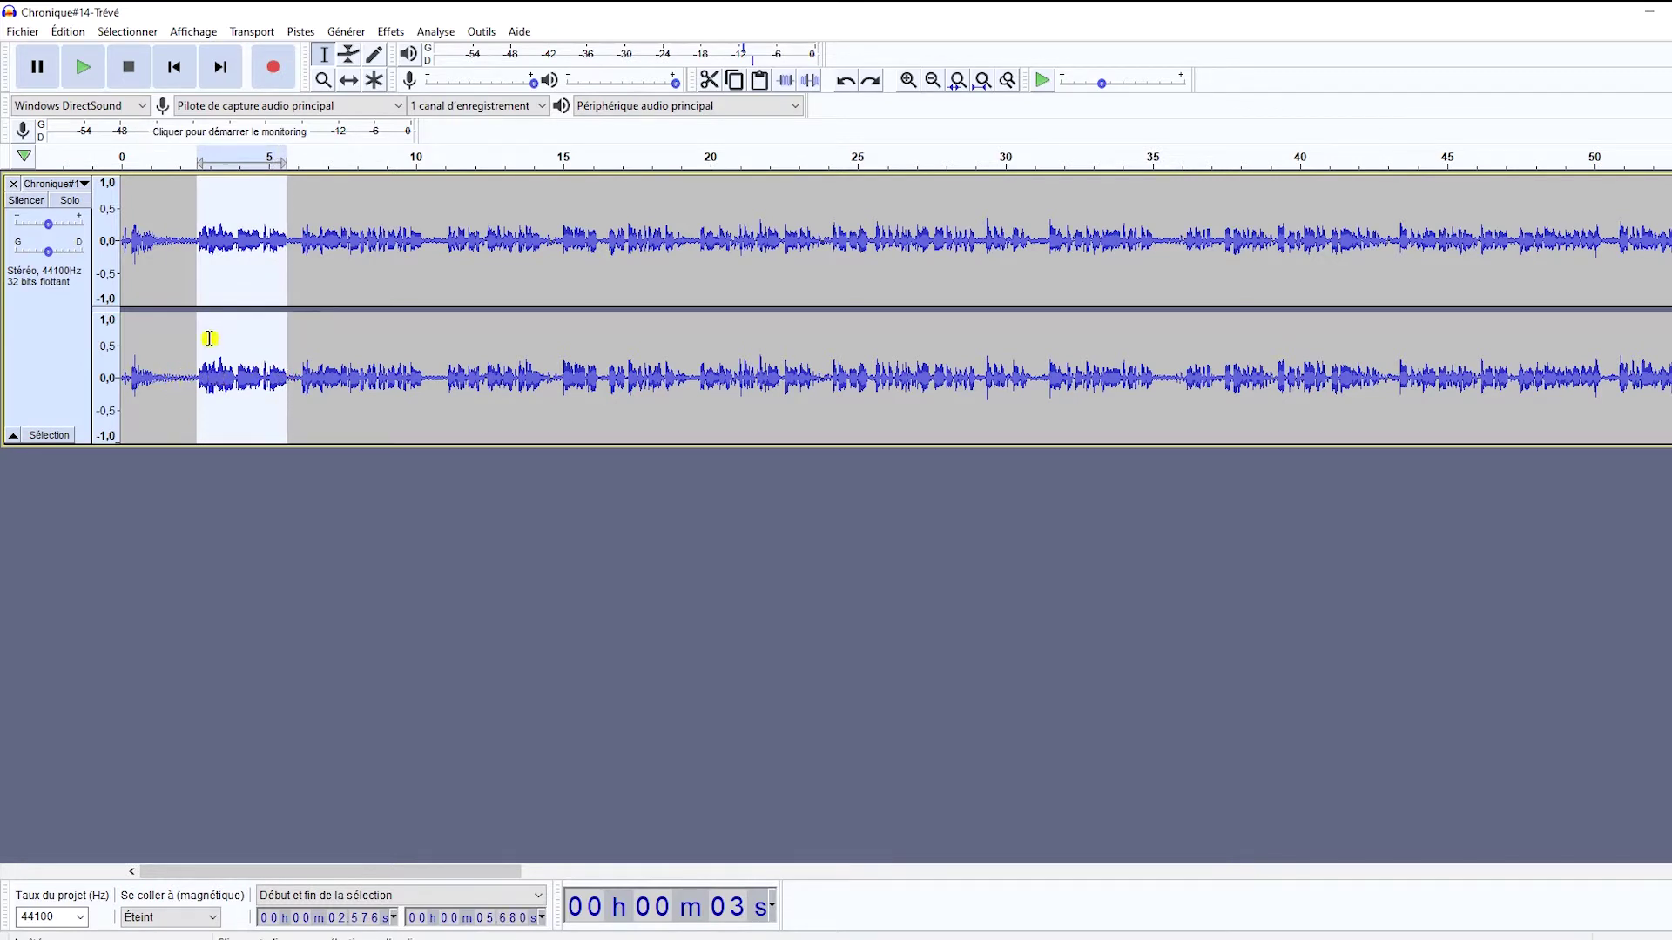
{"action": "left_click", "coordinate": [162, 391]}
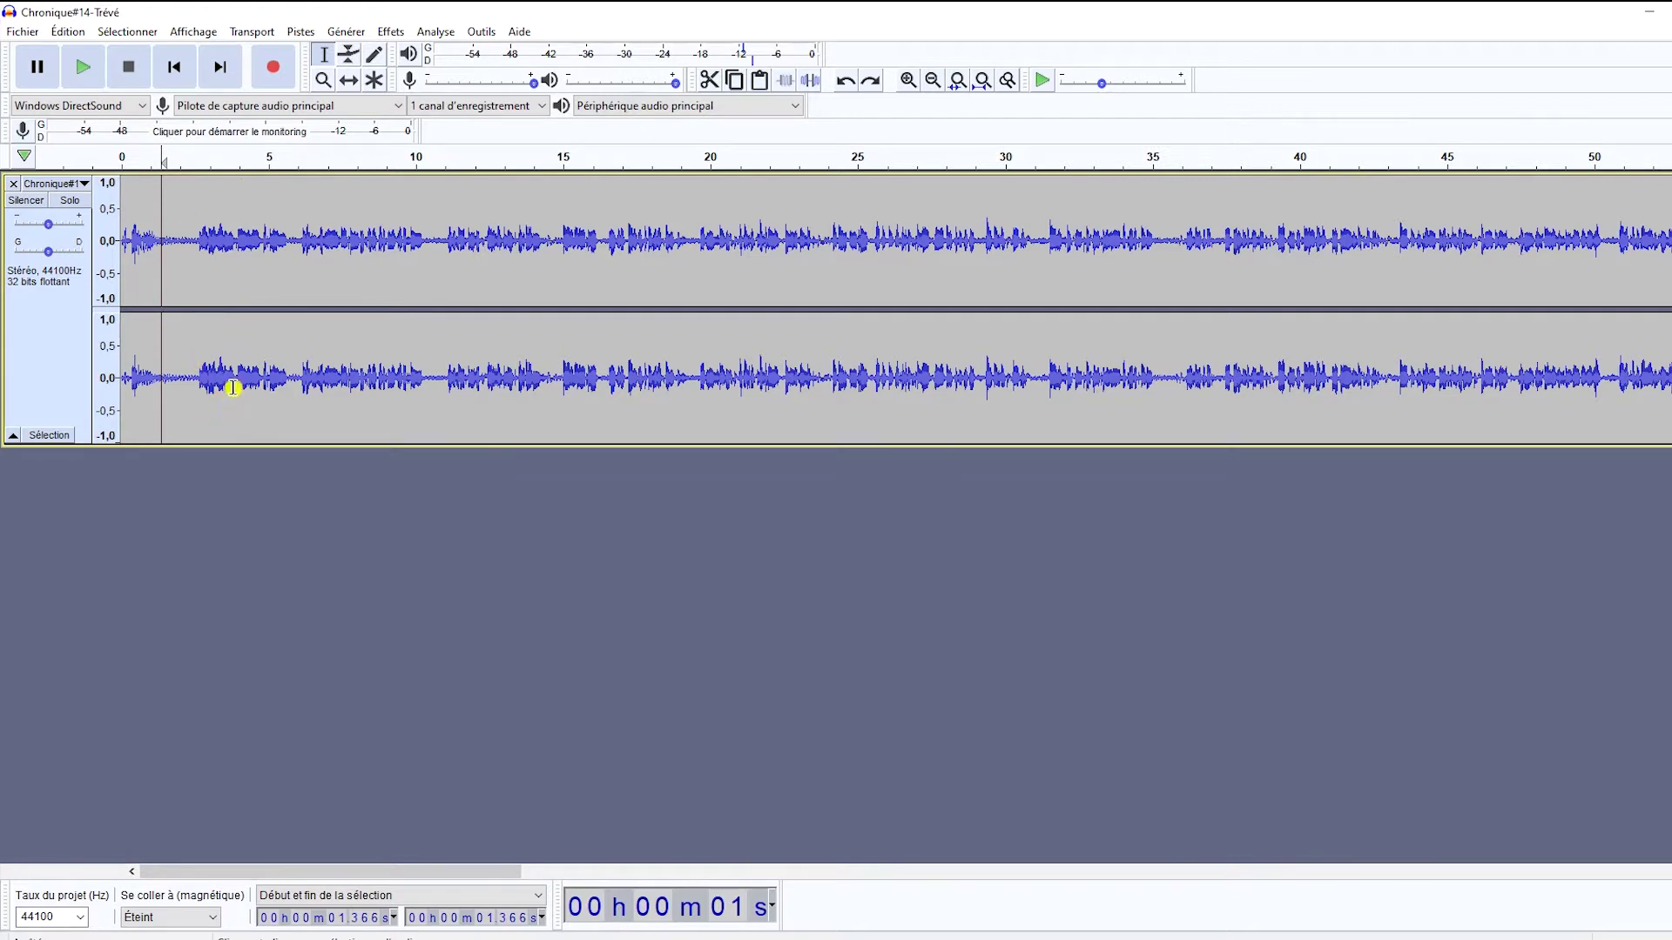
{"action": "left_click_drag", "start_coordinate": [158, 376], "coordinate": [200, 376]}
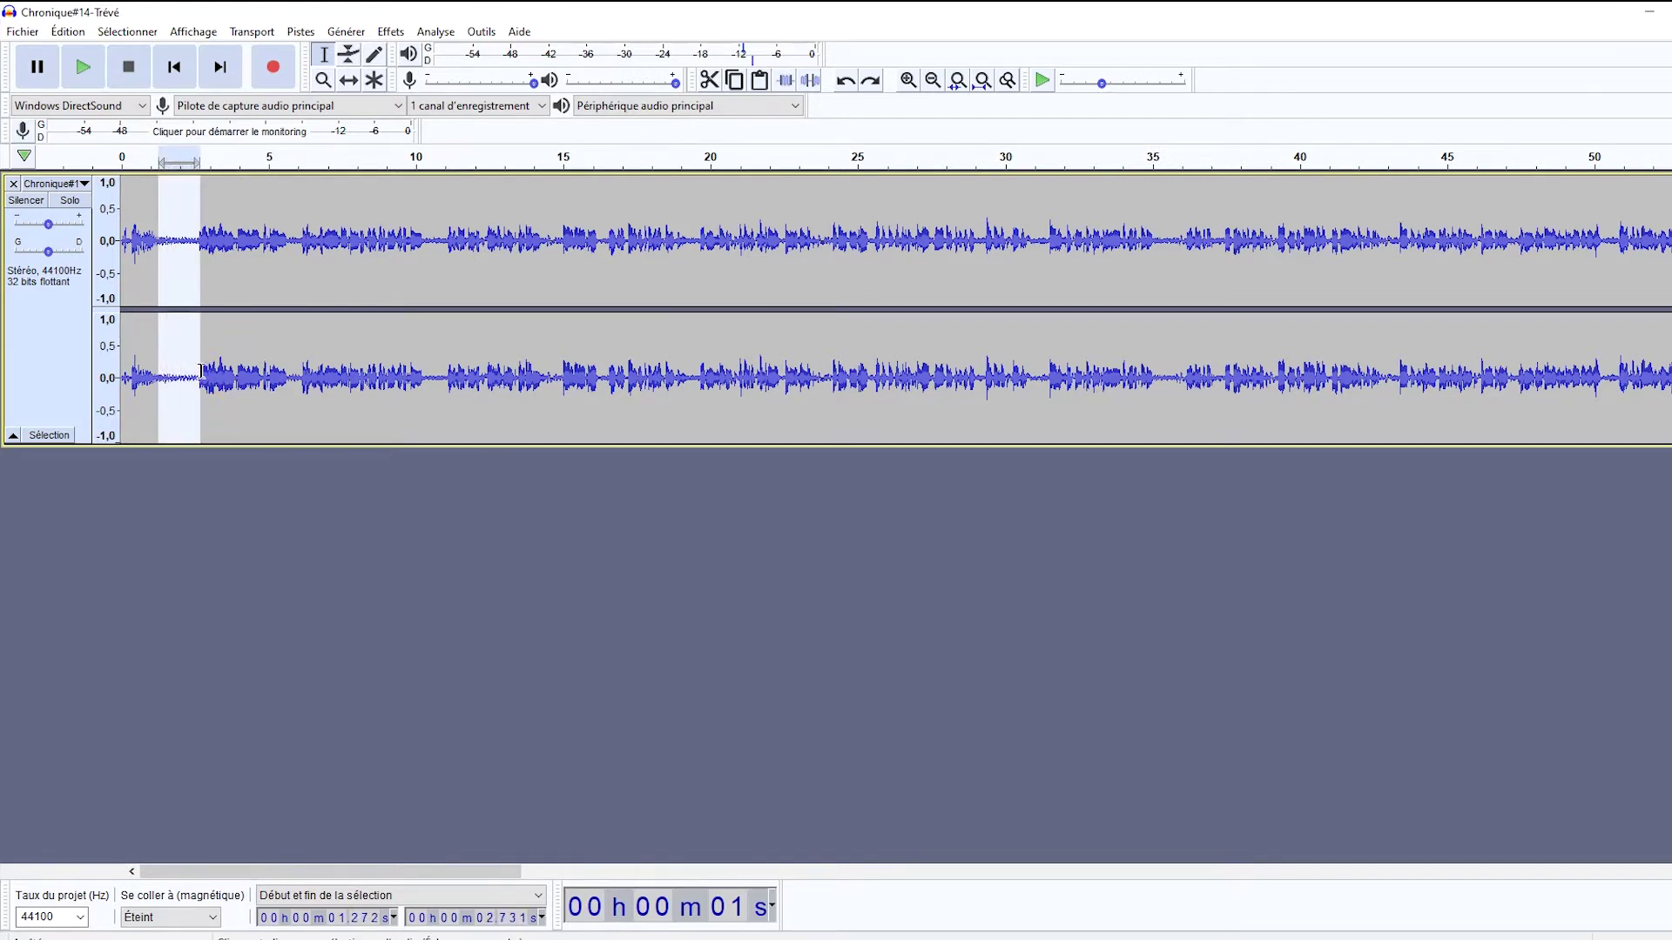
{"action": "left_click", "coordinate": [298, 376]}
{"action": "left_click_drag", "start_coordinate": [427, 377], "coordinate": [442, 381]}
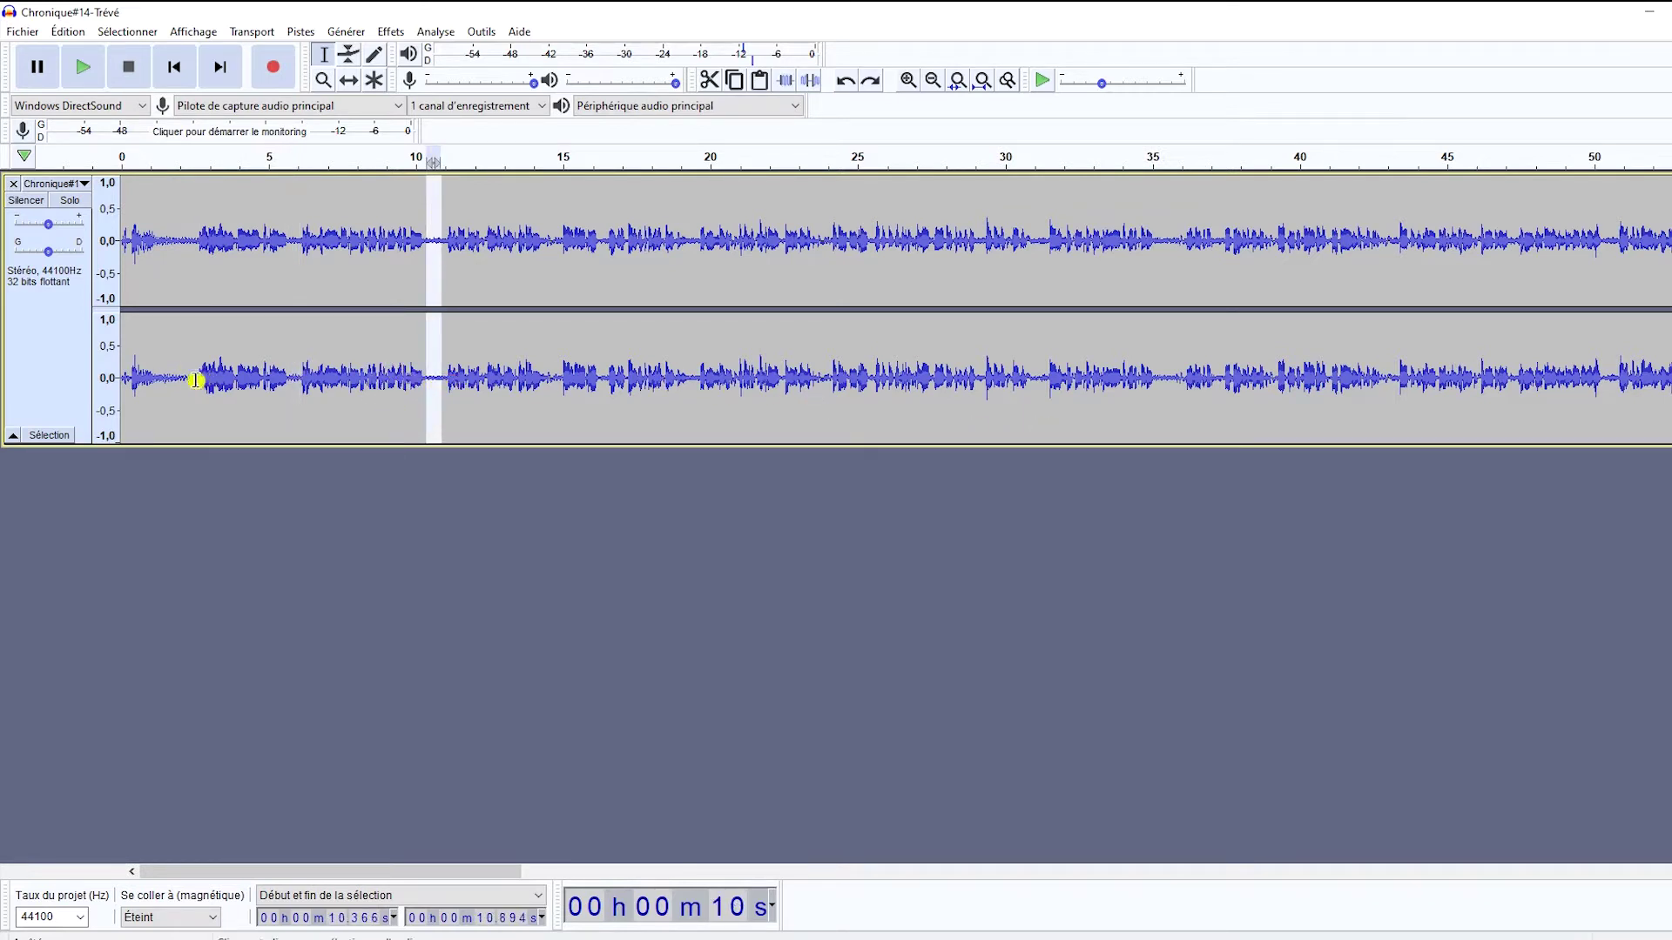
{"action": "left_click_drag", "start_coordinate": [161, 383], "coordinate": [196, 383]}
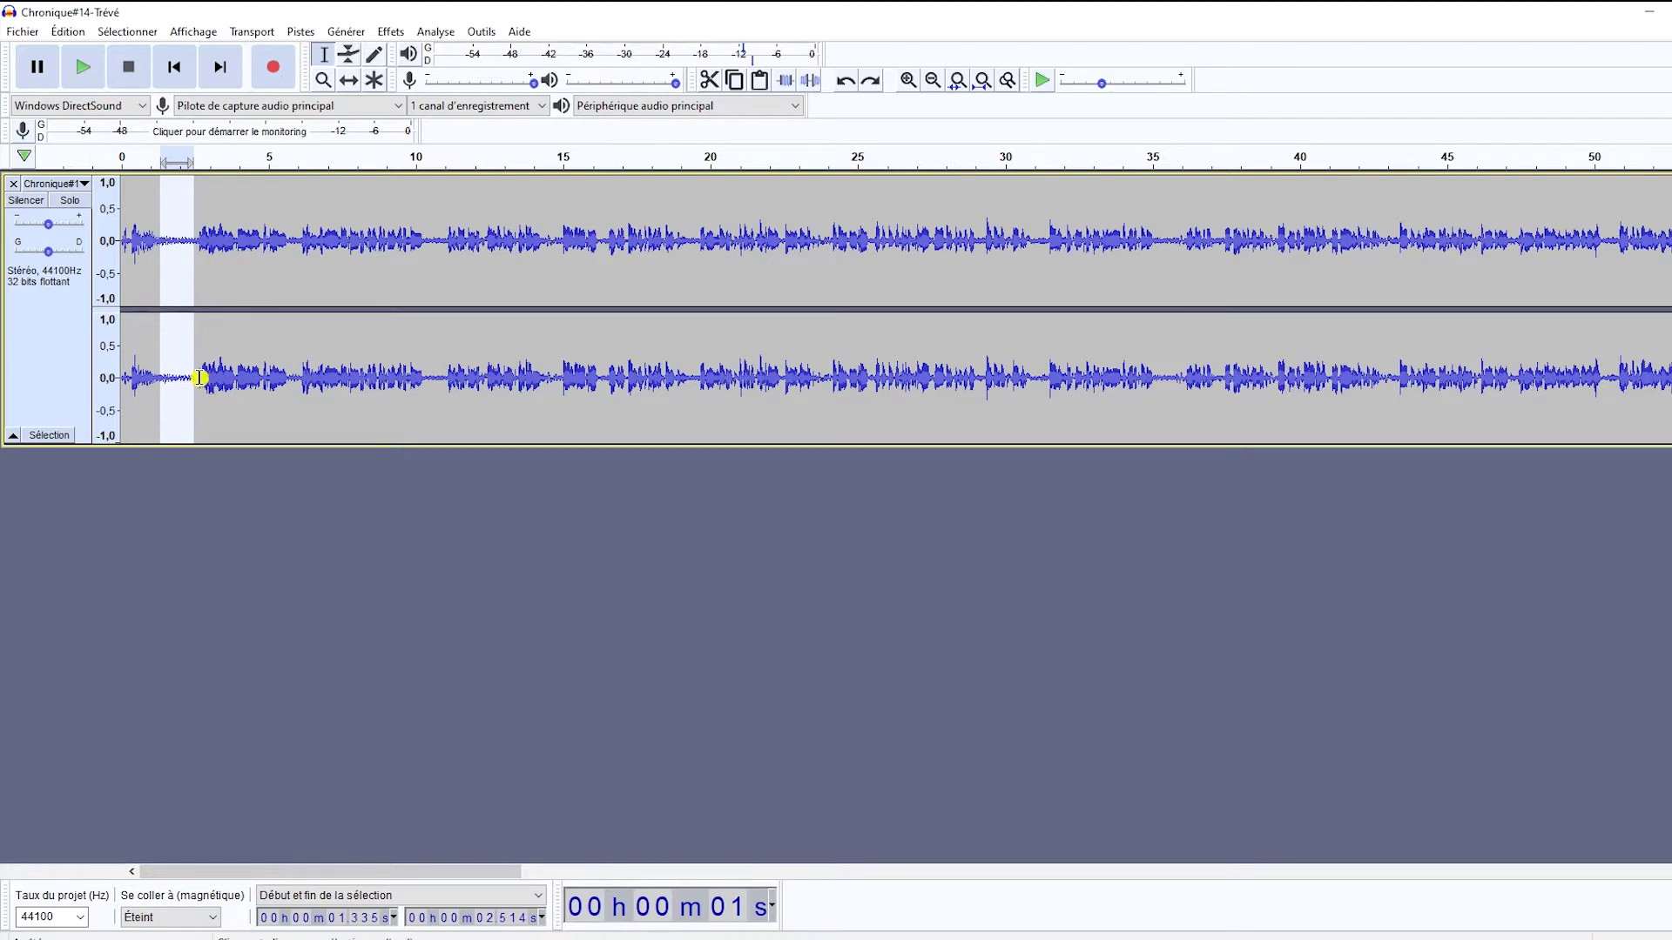
{"action": "left_click_drag", "start_coordinate": [198, 378], "coordinate": [328, 376]}
Normalise the passage from about 2.0 to 4.6 s, covering the end of the silence and the start of the speech.
{"action": "left_click_drag", "start_coordinate": [182, 379], "coordinate": [257, 376]}
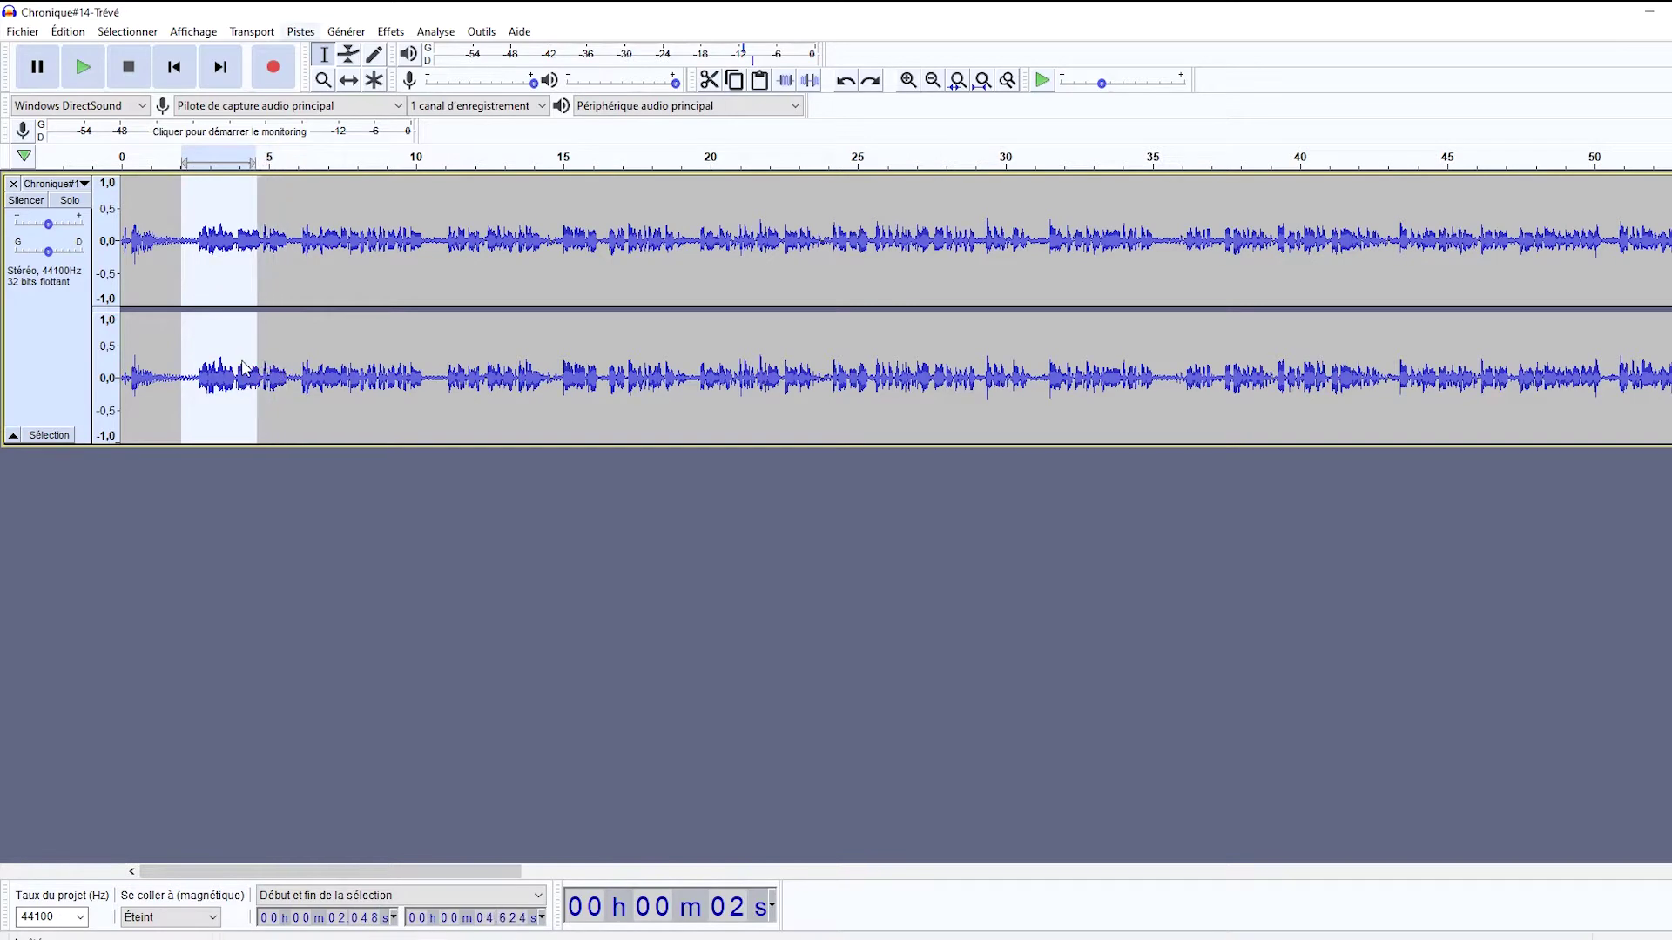
{"action": "left_click", "coordinate": [392, 32]}
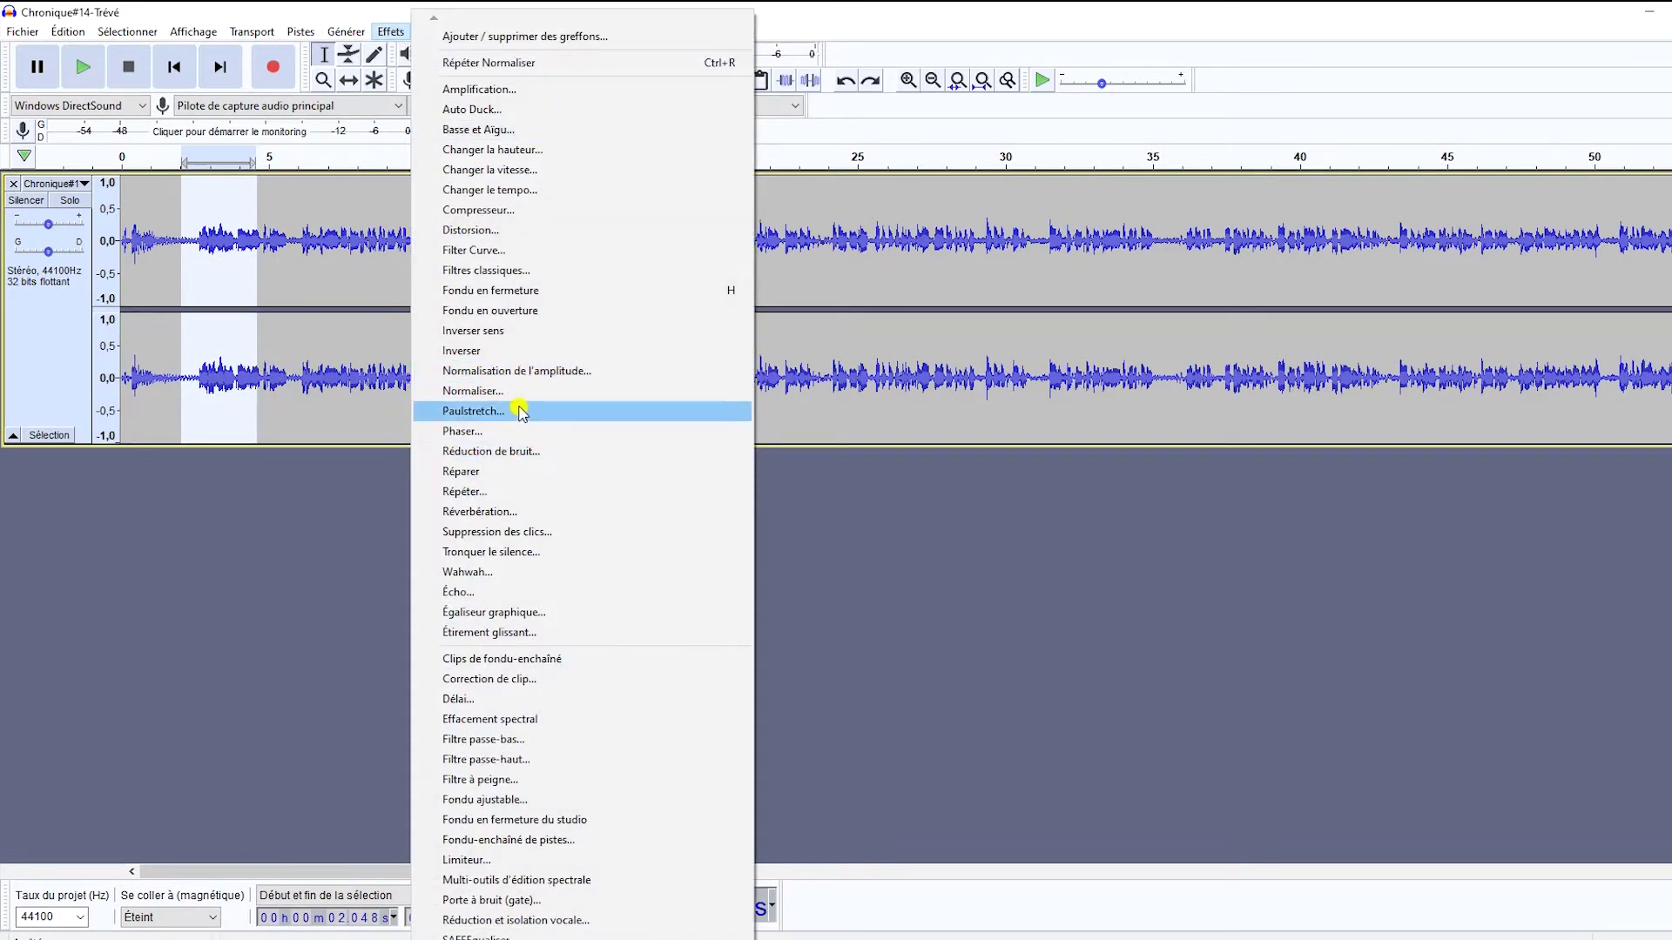
{"action": "left_click", "coordinate": [475, 391]}
{"action": "left_click", "coordinate": [920, 531]}
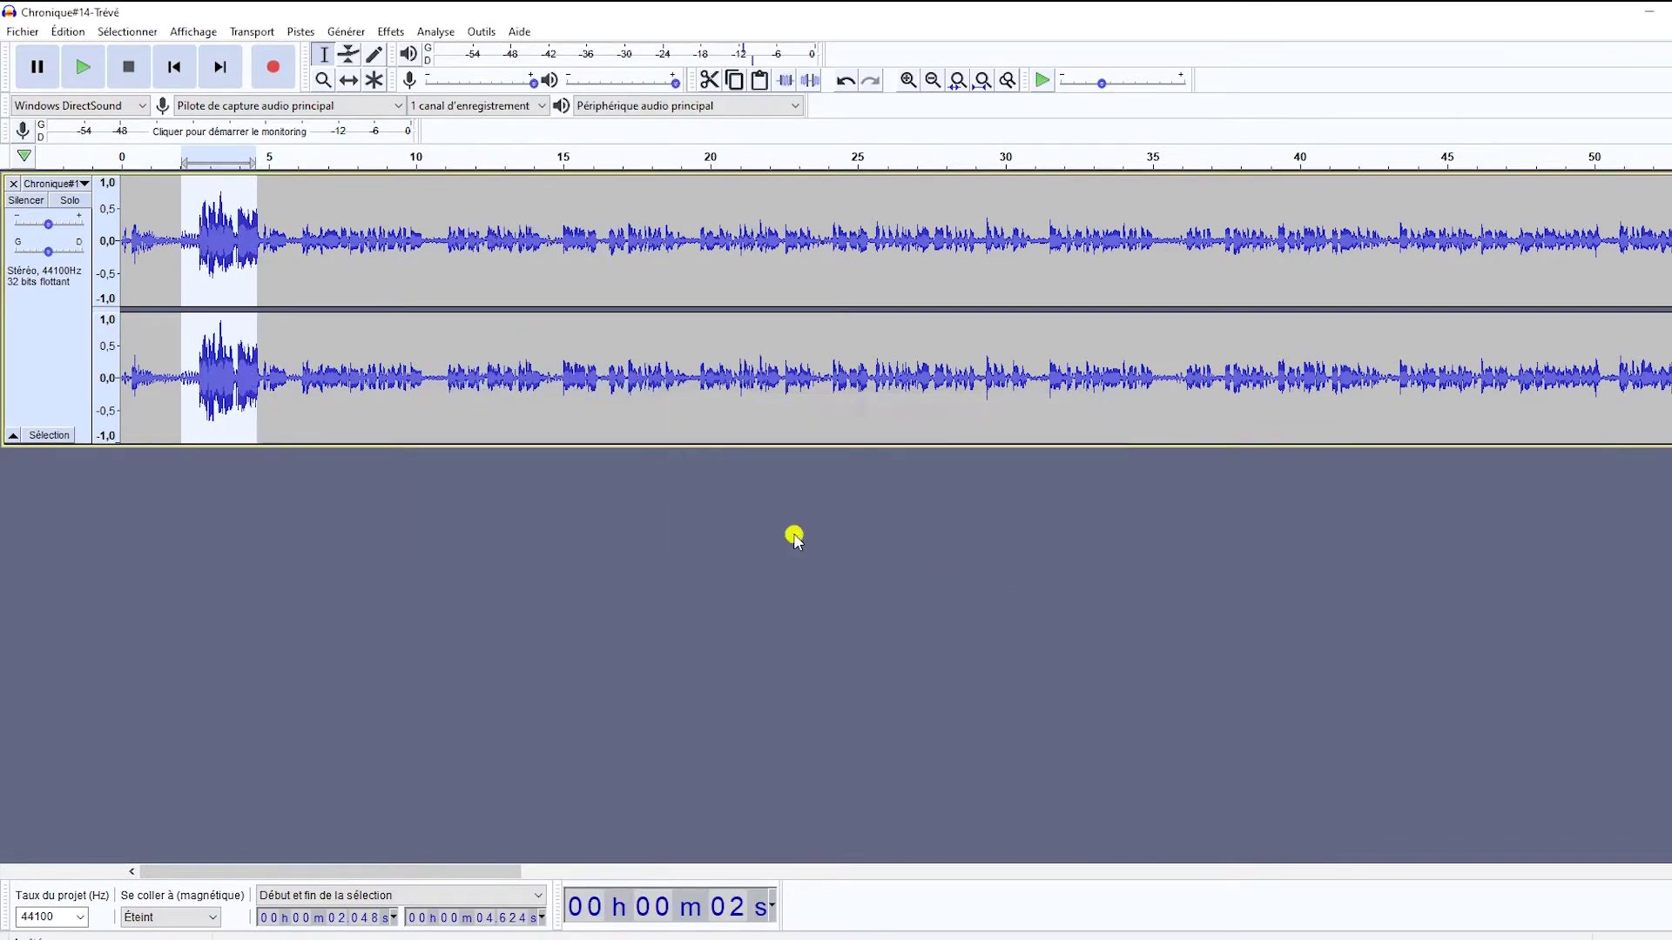
Play the normalised passage from about 2 s to check its background noise, and undo the normalisation.
{"action": "left_click", "coordinate": [168, 379]}
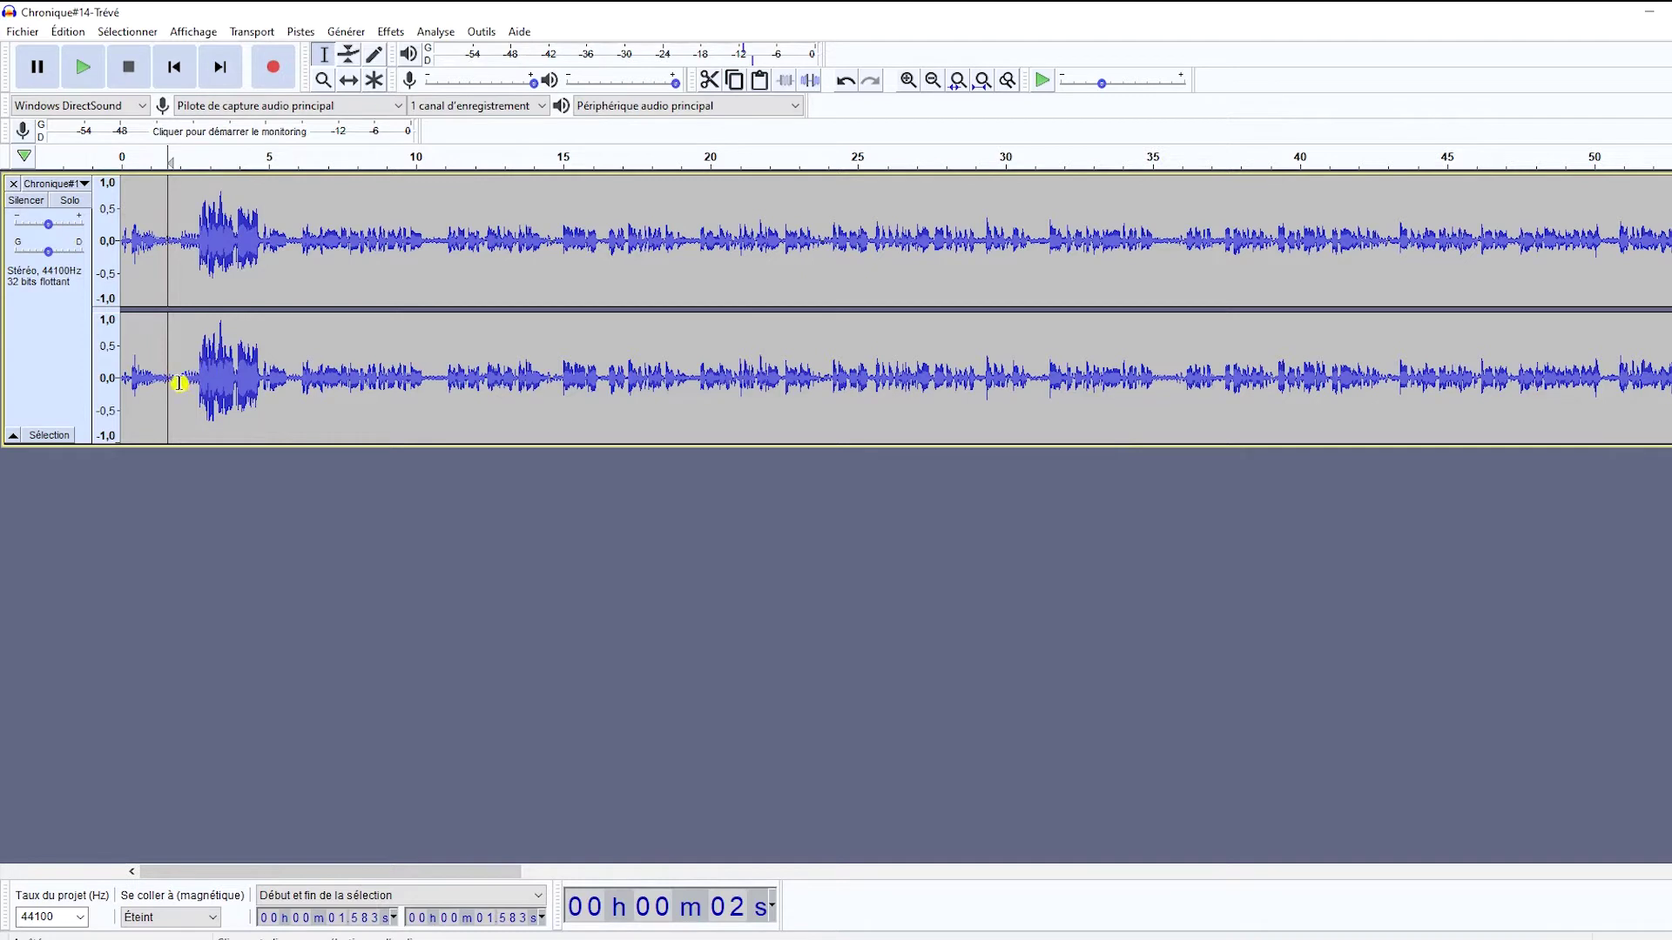
{"action": "left_click", "coordinate": [178, 379]}
{"action": "key", "text": "space"}
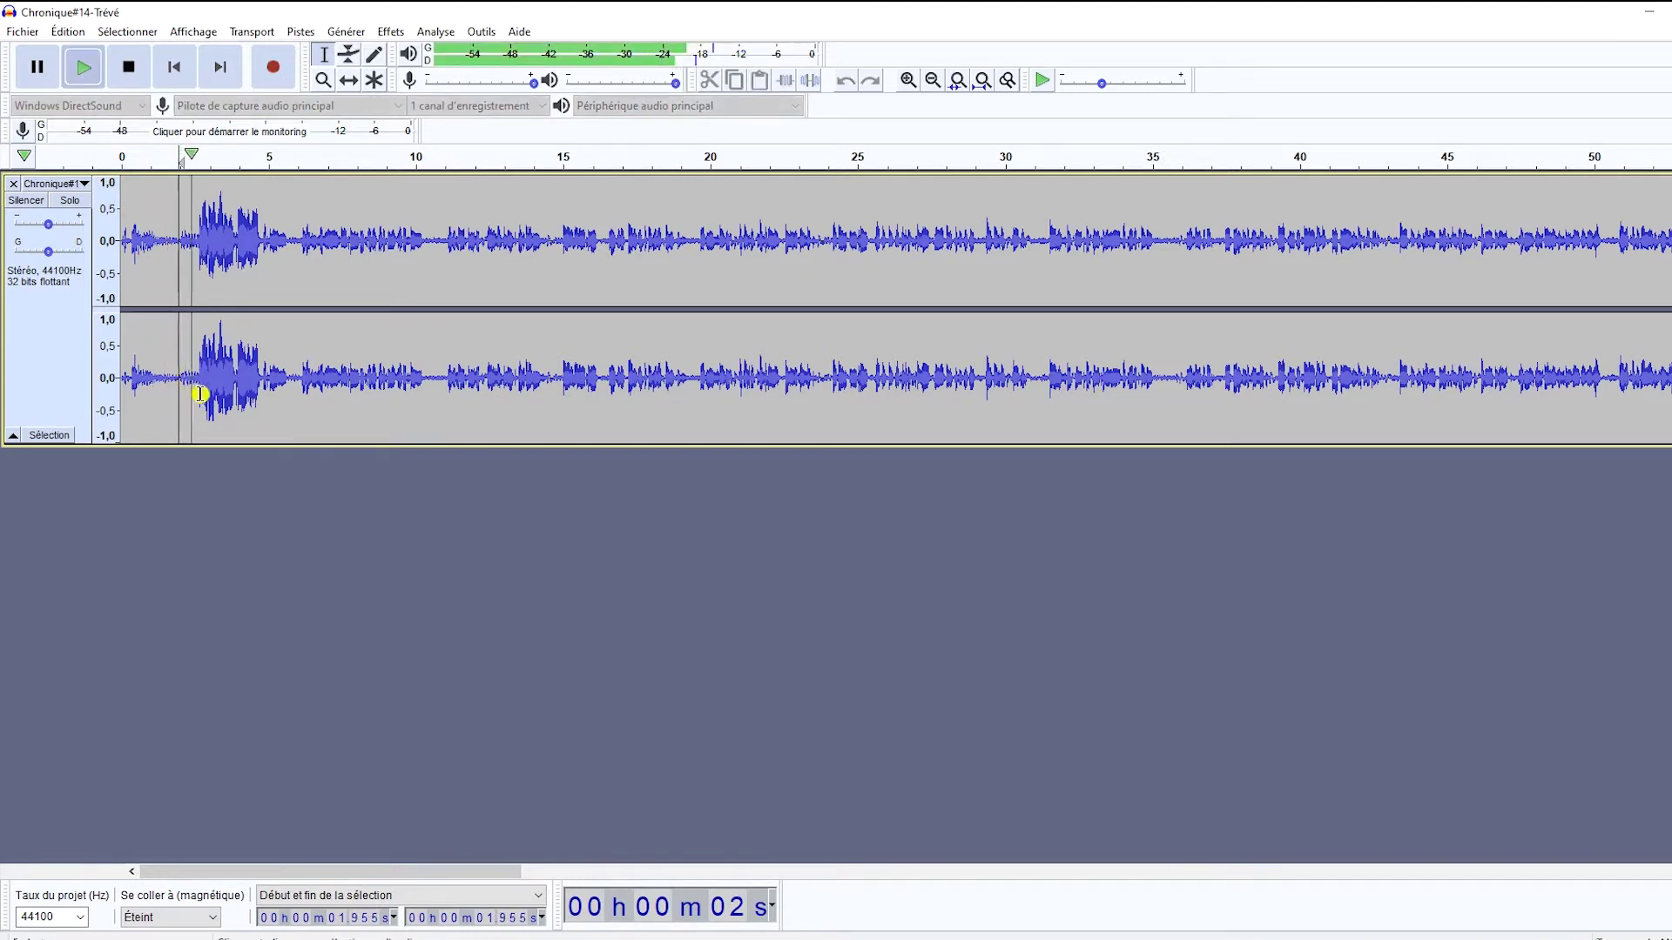
{"action": "key", "text": "space"}
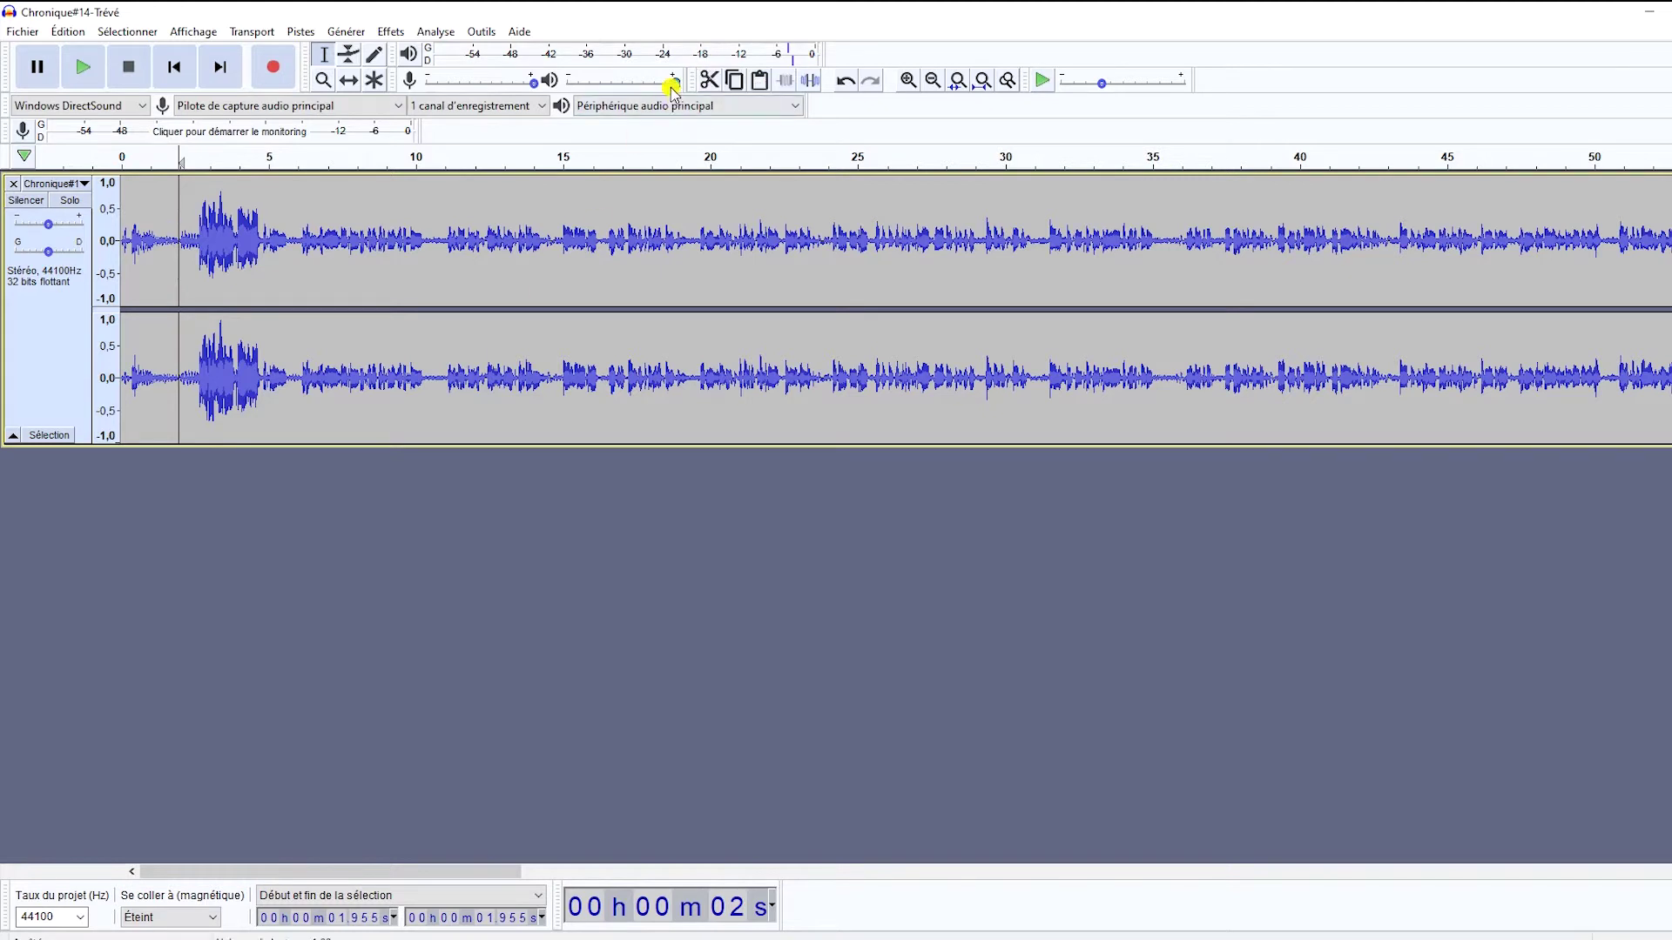
{"action": "mouse_move", "coordinate": [674, 89]}
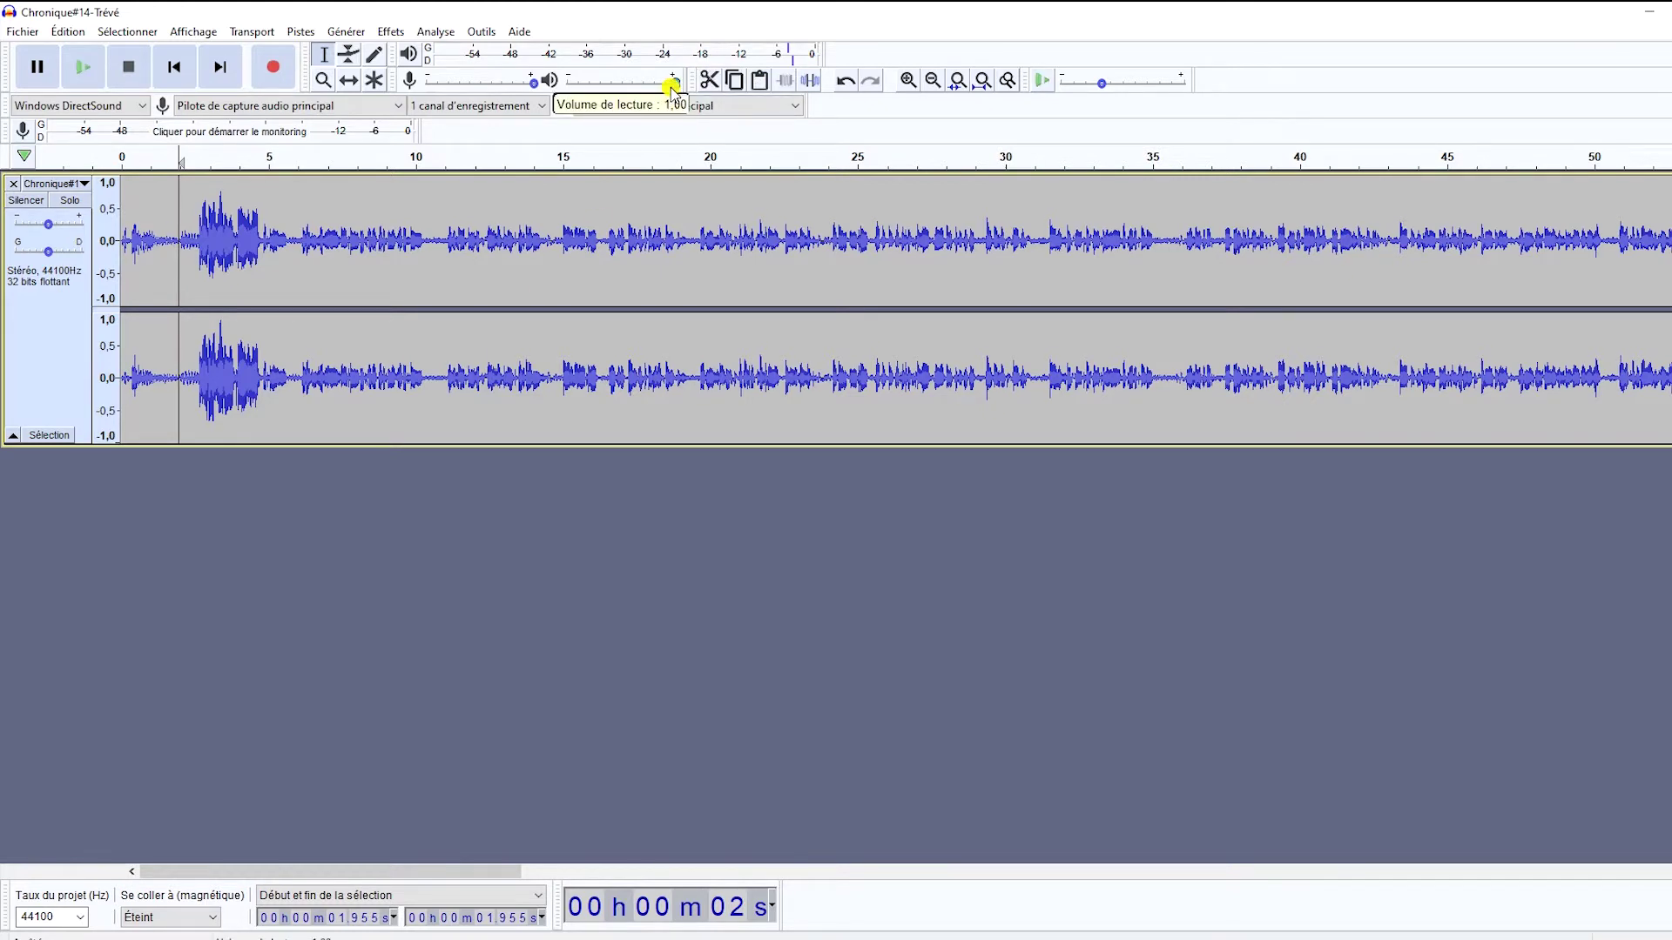
{"action": "key", "text": "ctrl+z"}
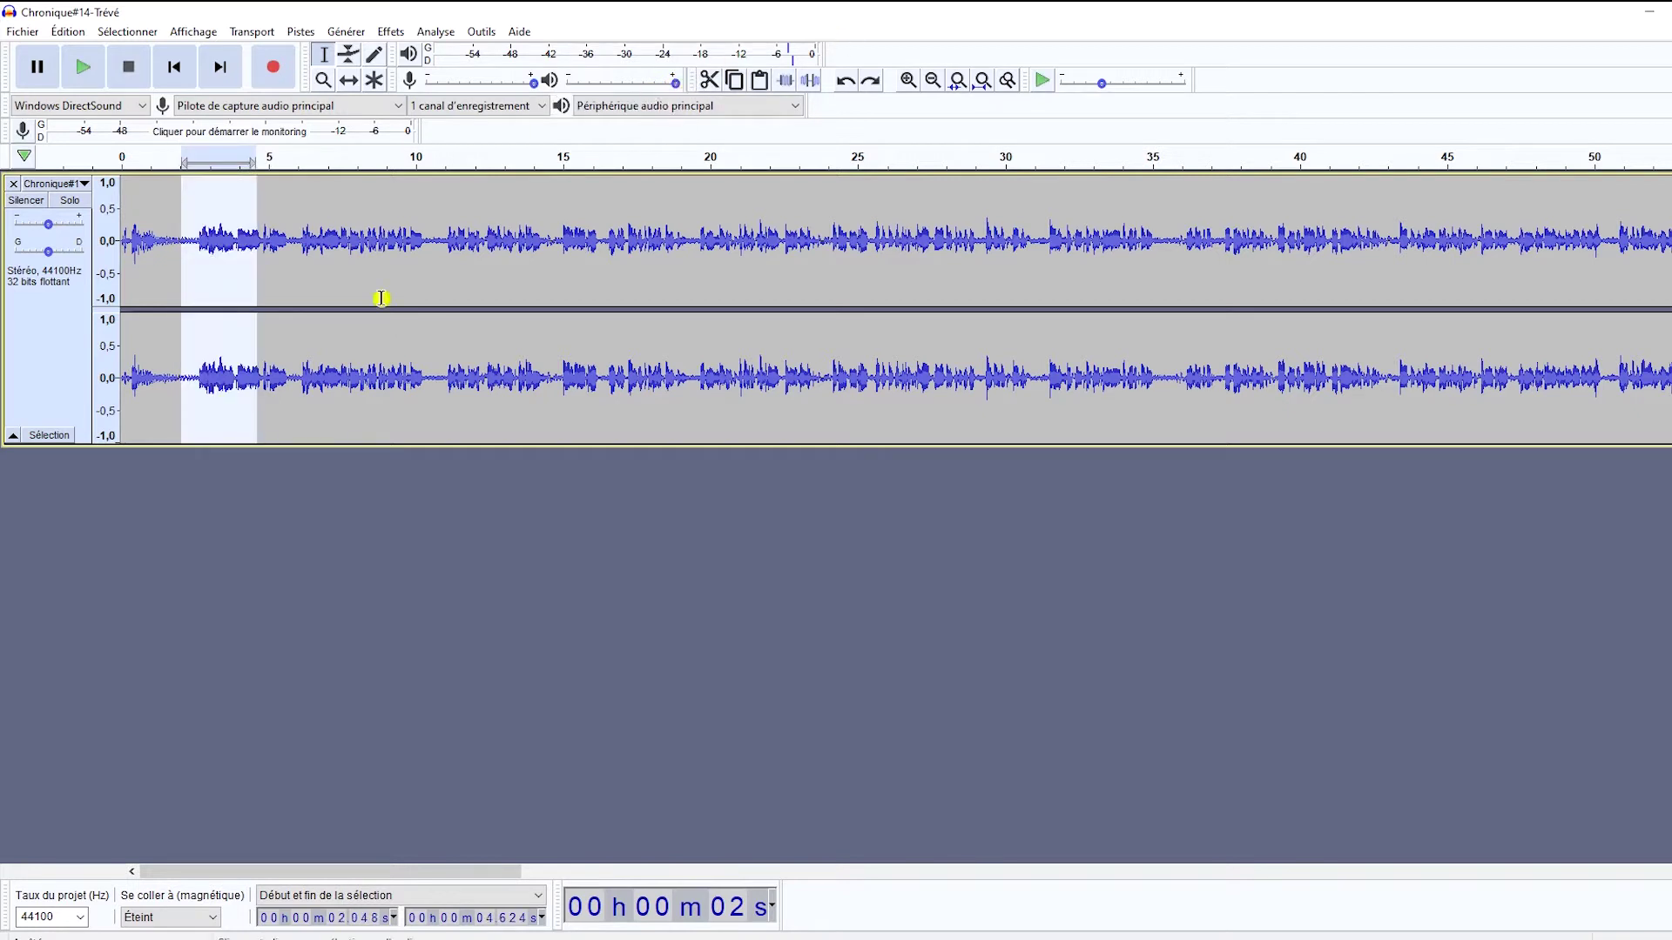
{"action": "left_click", "coordinate": [200, 387]}
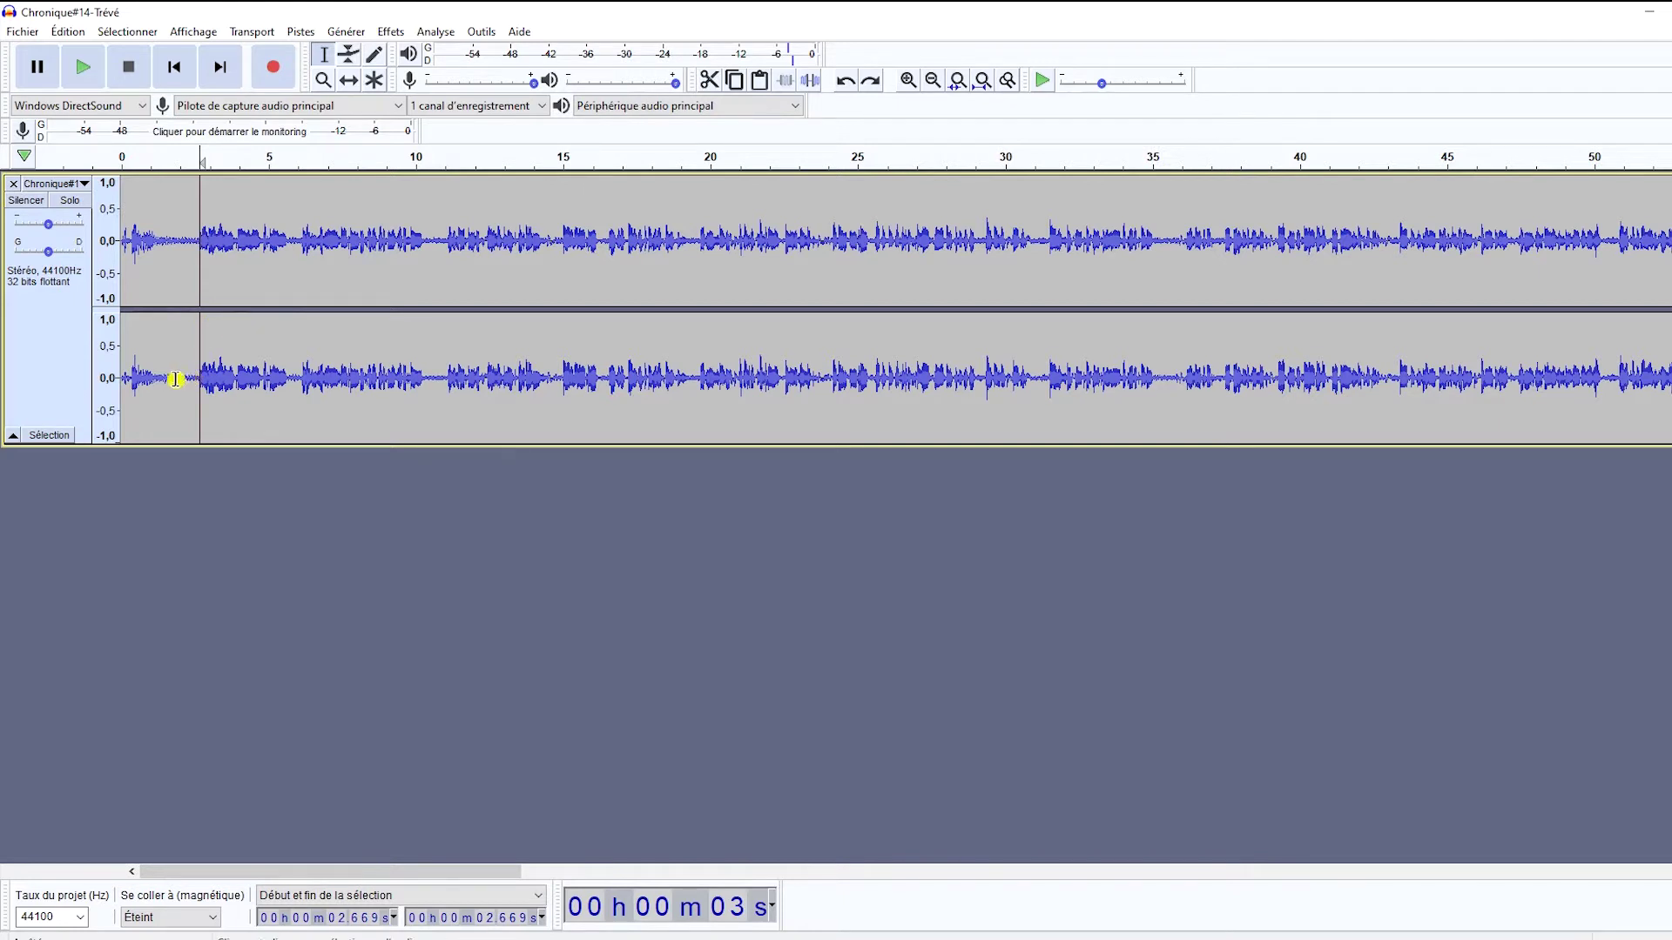
{"action": "left_click_drag", "start_coordinate": [158, 376], "coordinate": [236, 335]}
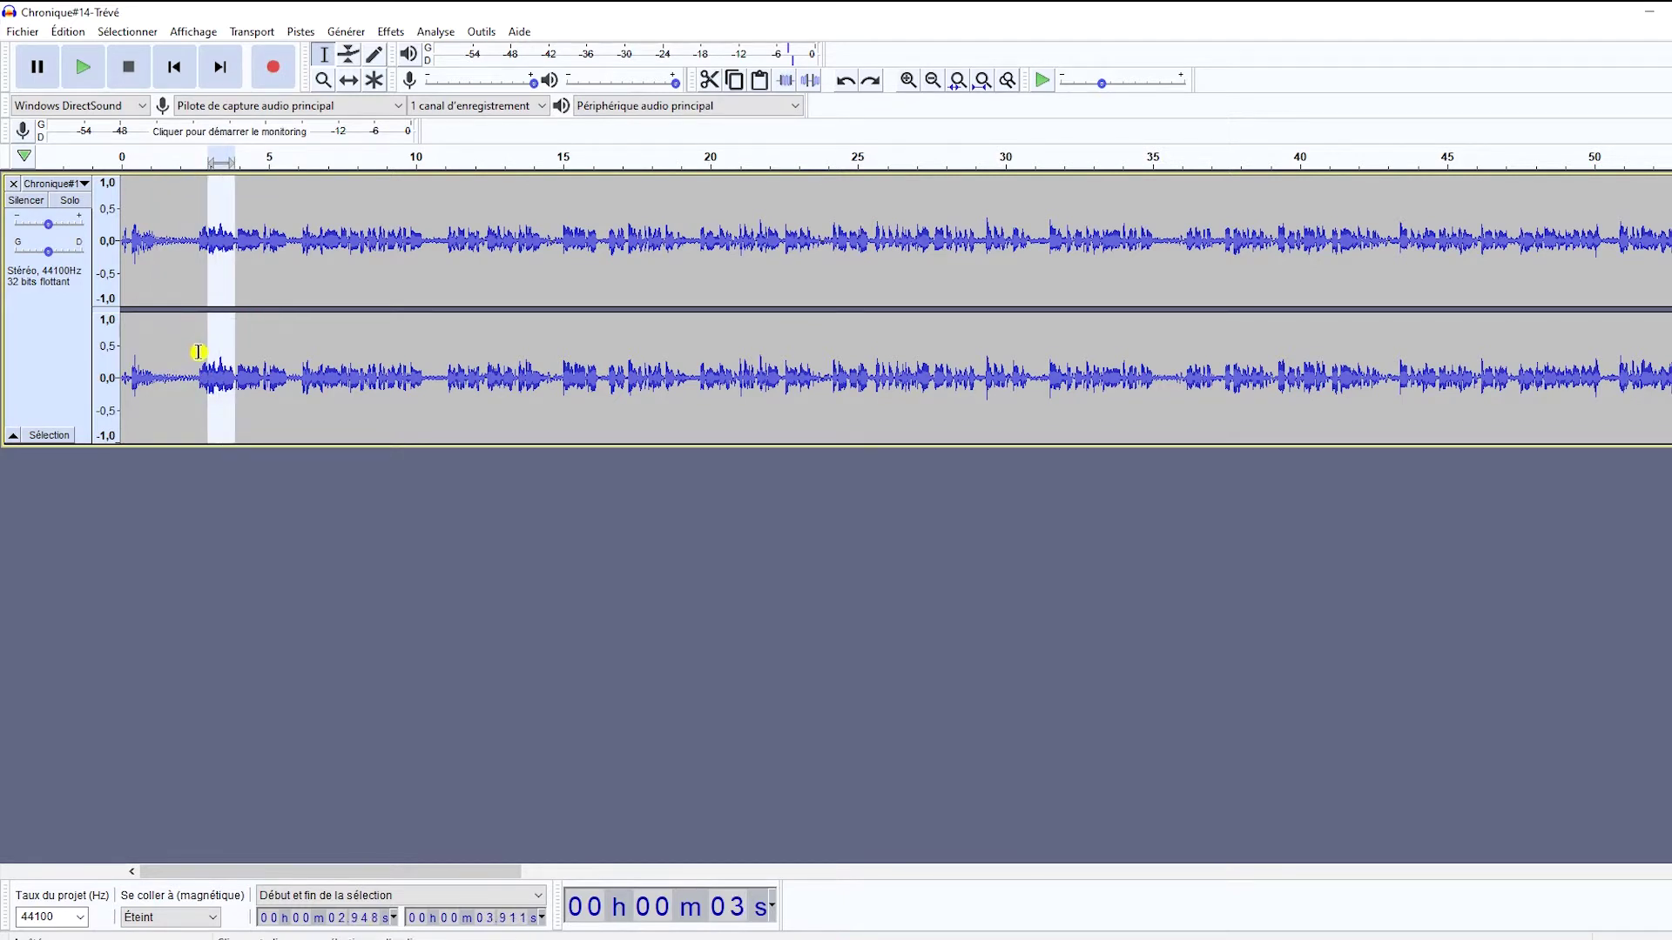
{"action": "left_click_drag", "start_coordinate": [155, 378], "coordinate": [231, 381]}
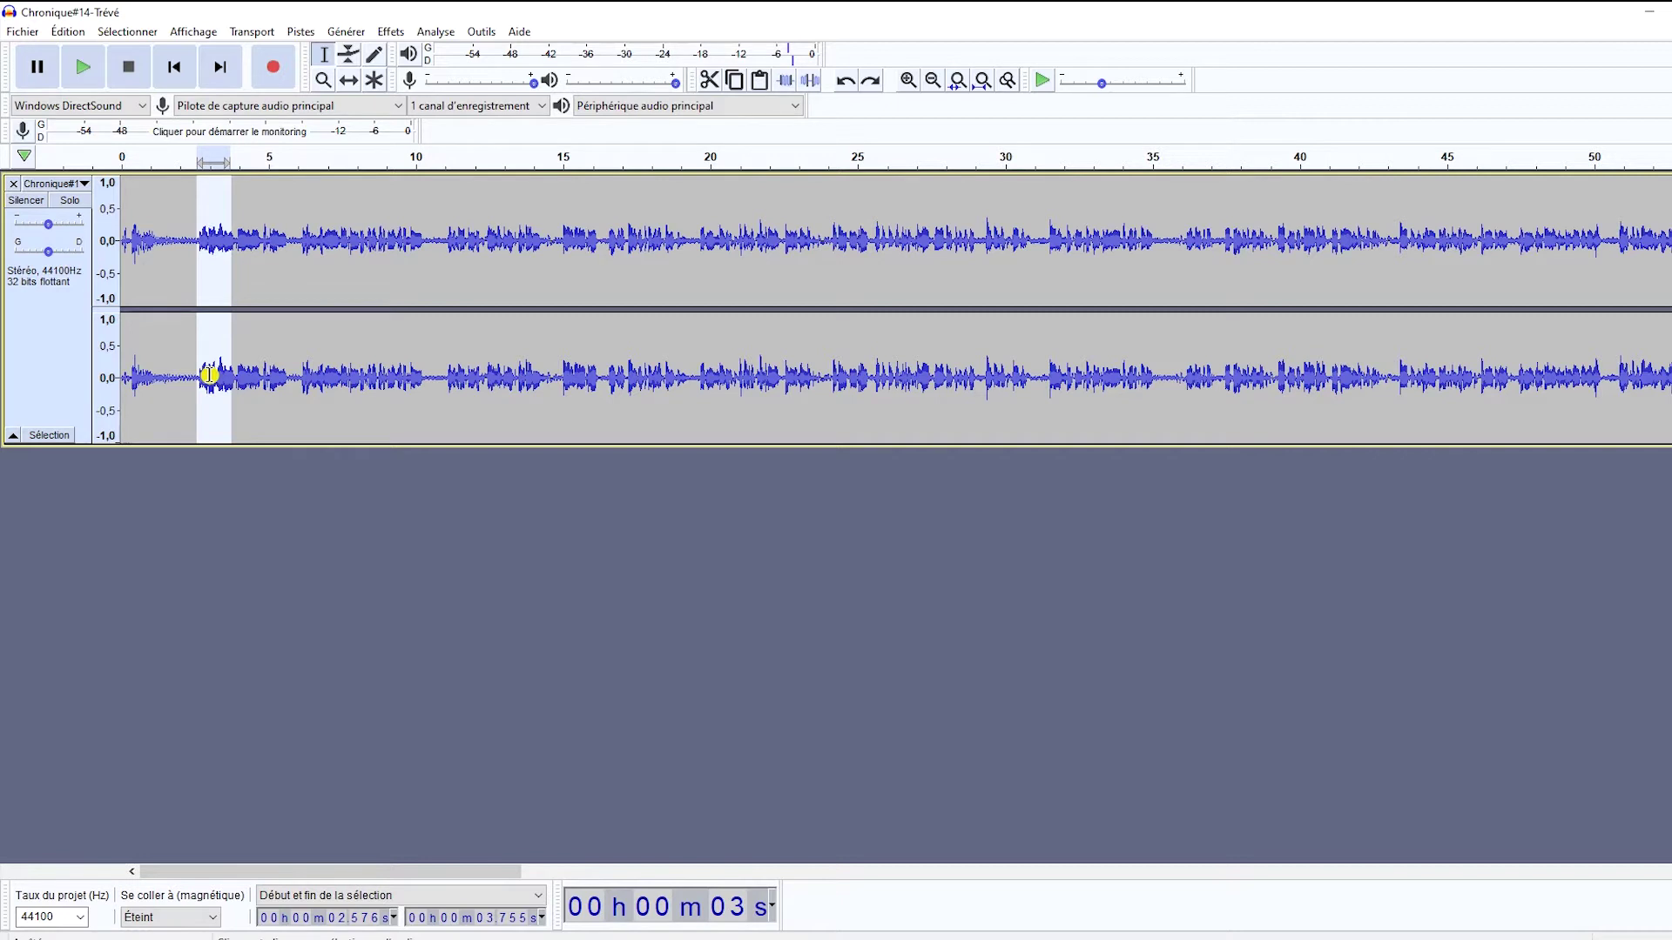
{"action": "left_click_drag", "start_coordinate": [176, 376], "coordinate": [194, 376]}
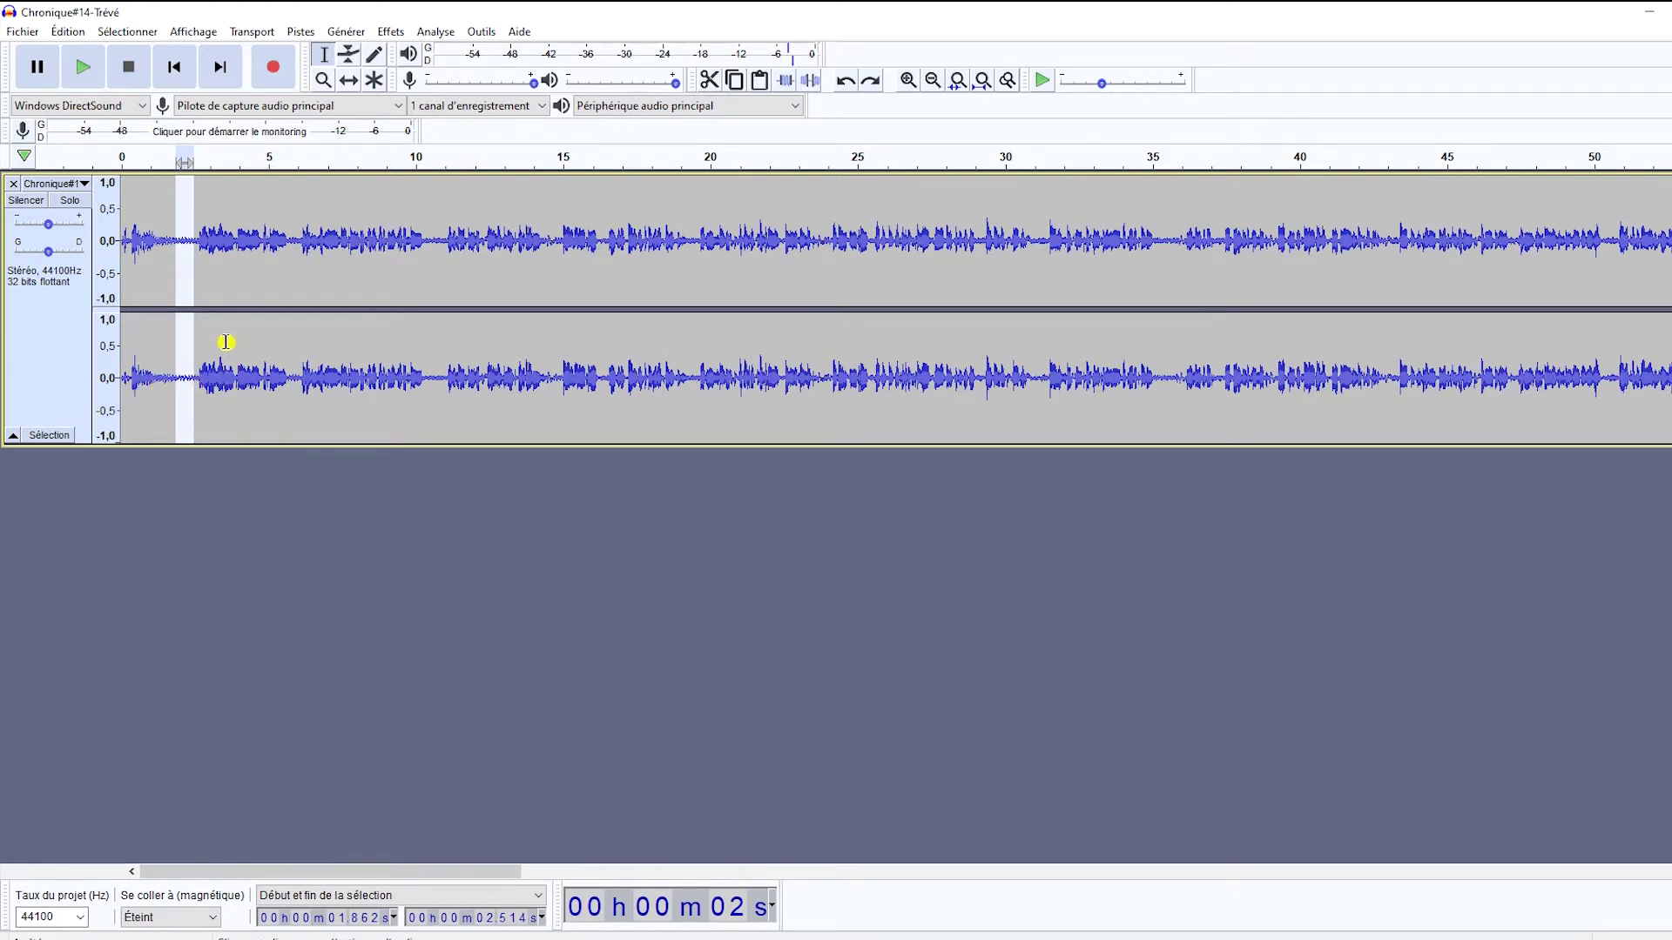
{"action": "left_click_drag", "start_coordinate": [166, 375], "coordinate": [191, 377]}
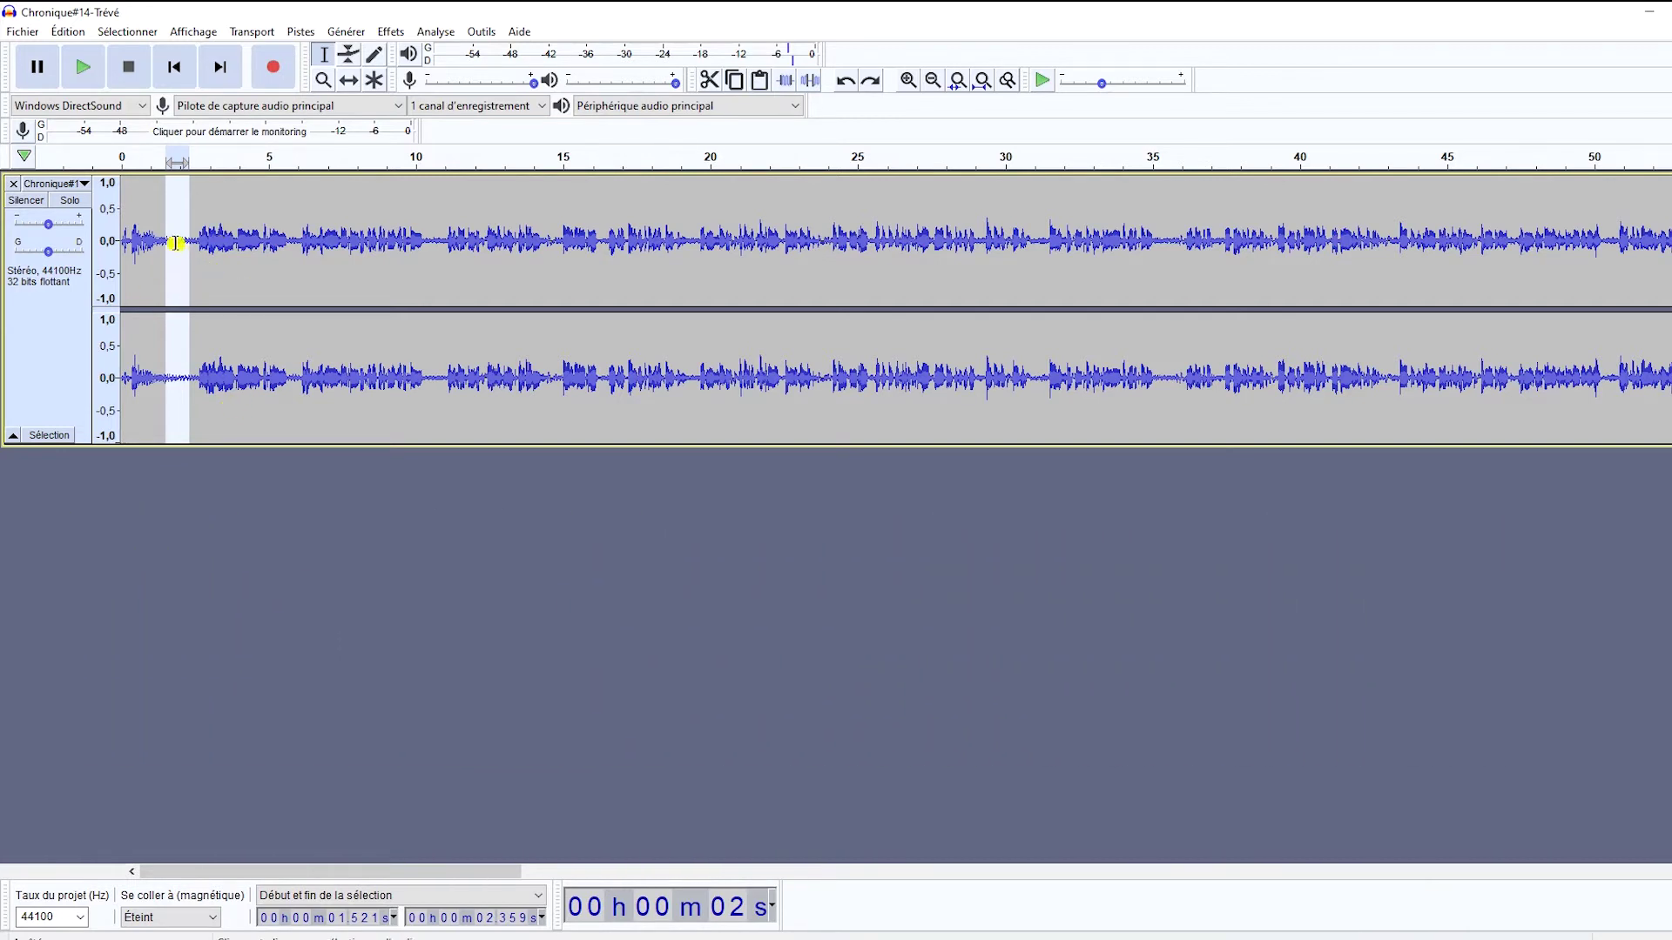
{"action": "left_click_drag", "start_coordinate": [177, 242], "coordinate": [216, 242]}
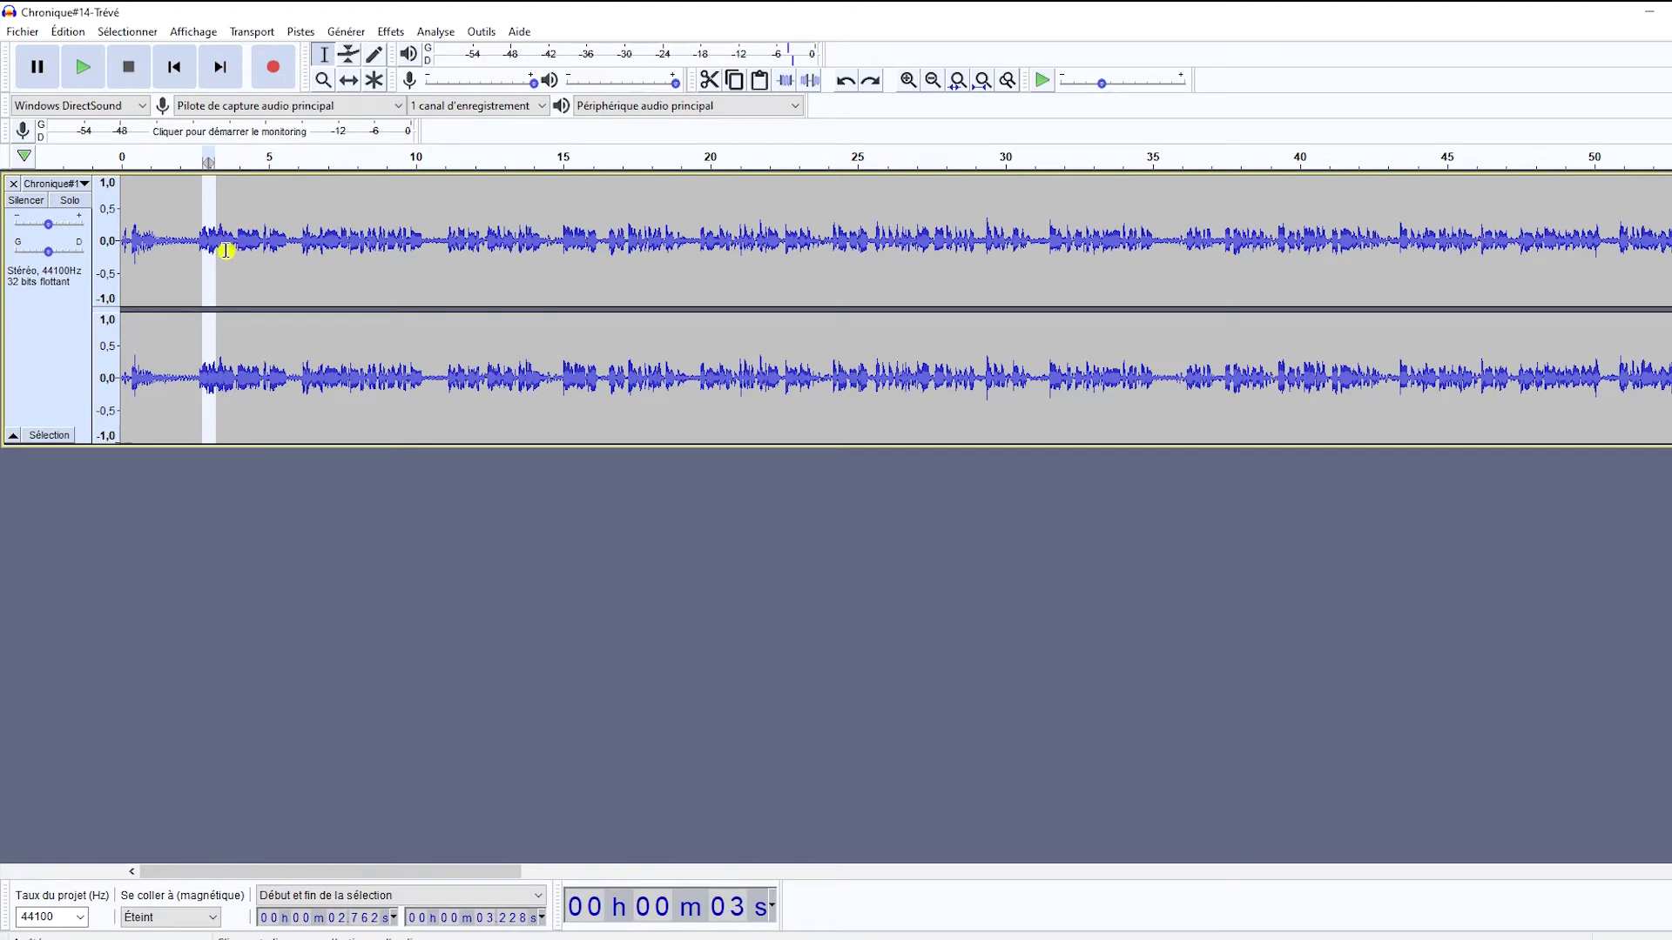
{"action": "left_click_drag", "start_coordinate": [227, 262], "coordinate": [255, 252]}
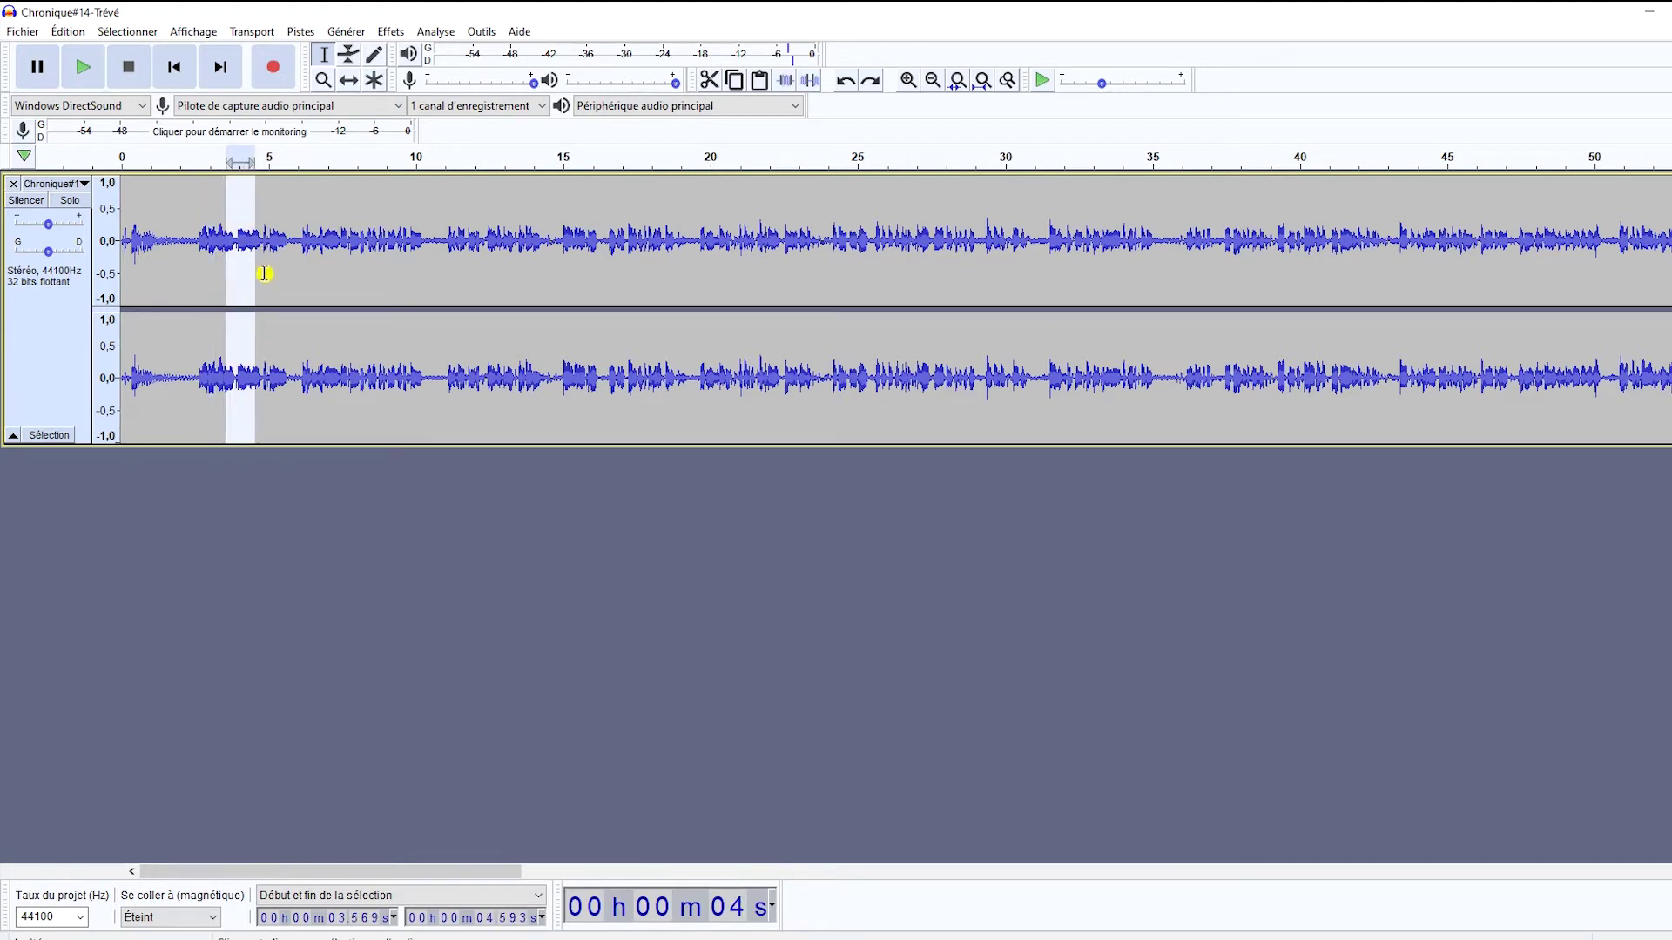
Import the ZOOM0023 audio file as a second track.
{"action": "left_click", "coordinate": [26, 35]}
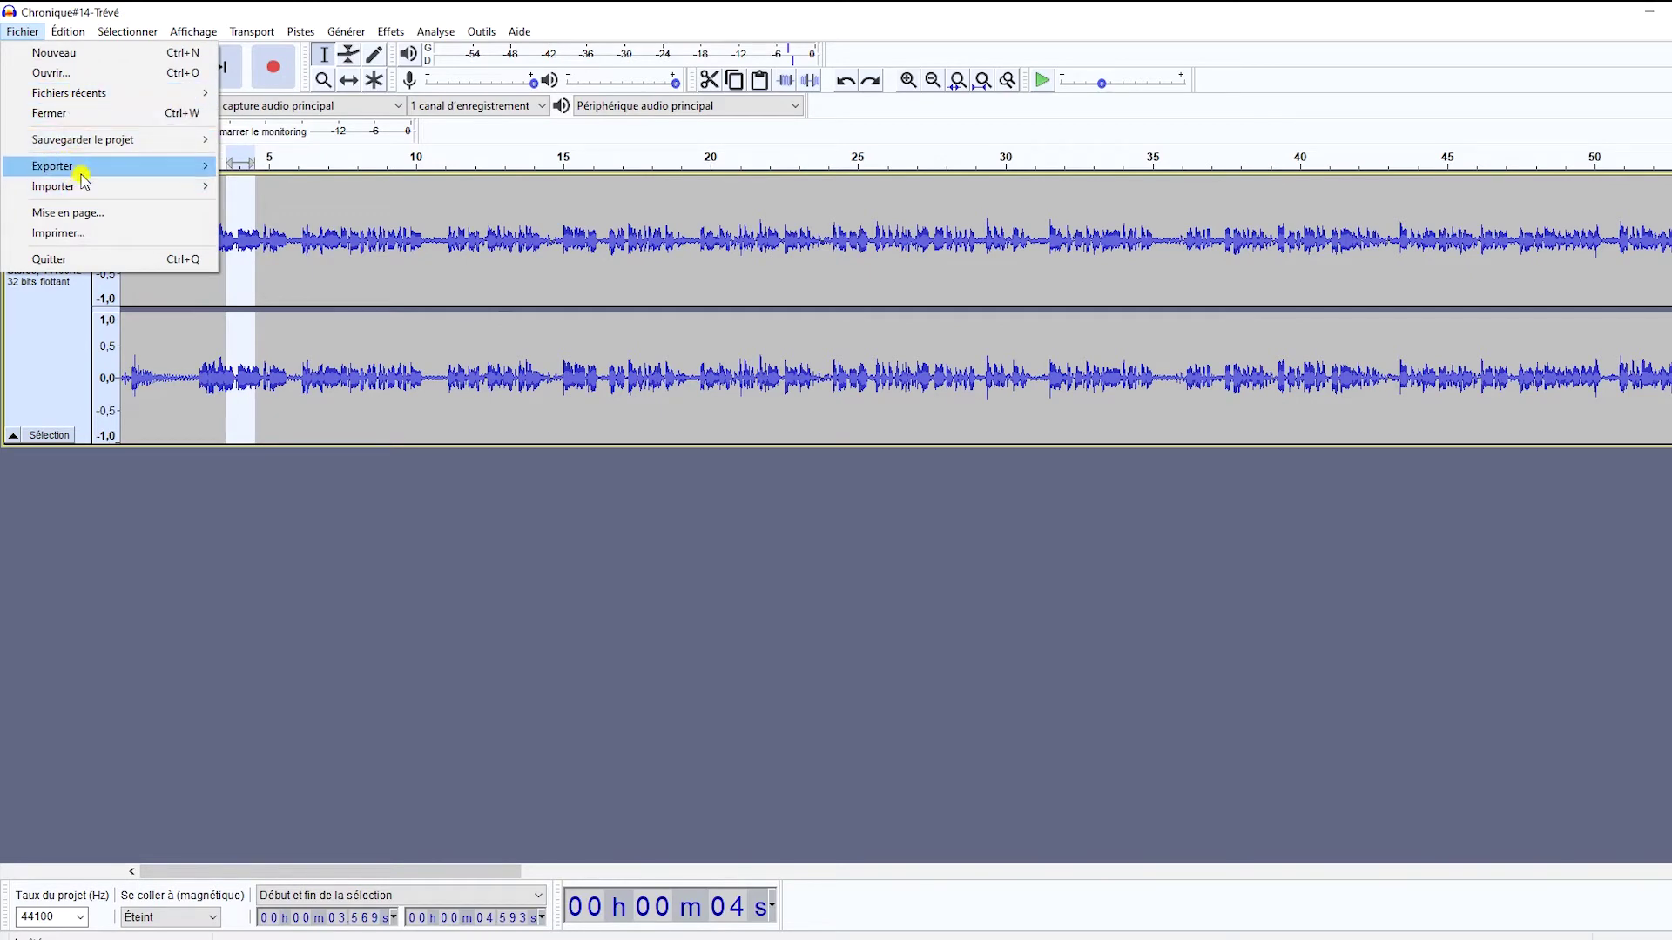
{"action": "mouse_move", "coordinate": [93, 166]}
{"action": "mouse_move", "coordinate": [130, 185]}
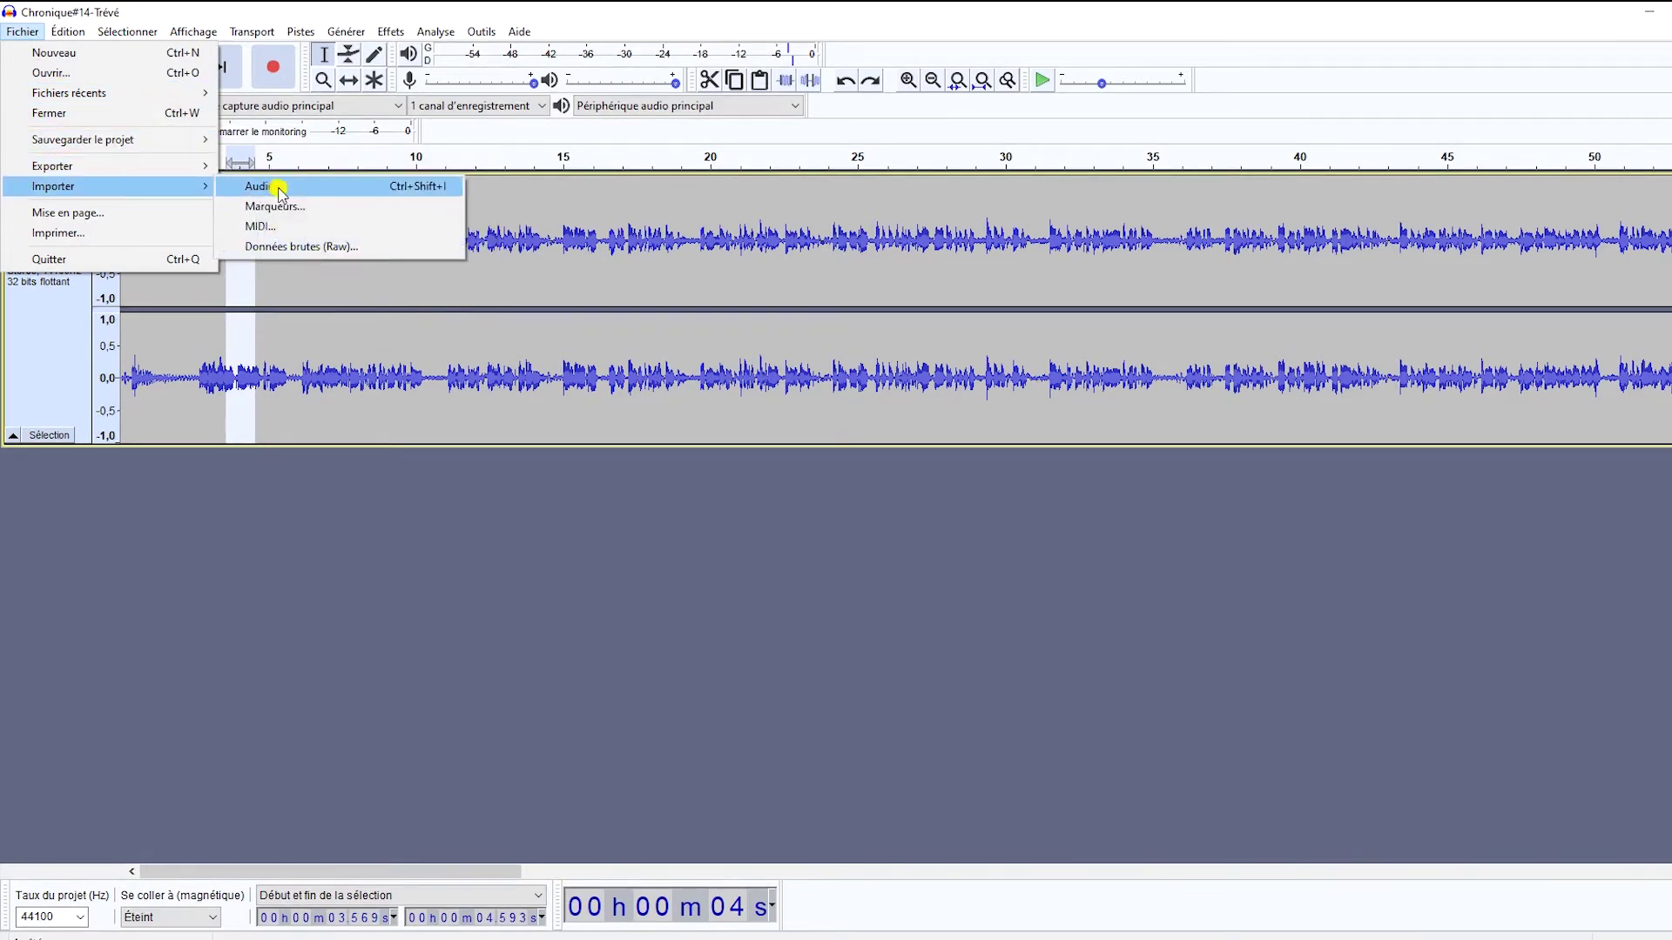
{"action": "left_click", "coordinate": [272, 184]}
{"action": "double_click", "coordinate": [161, 150]}
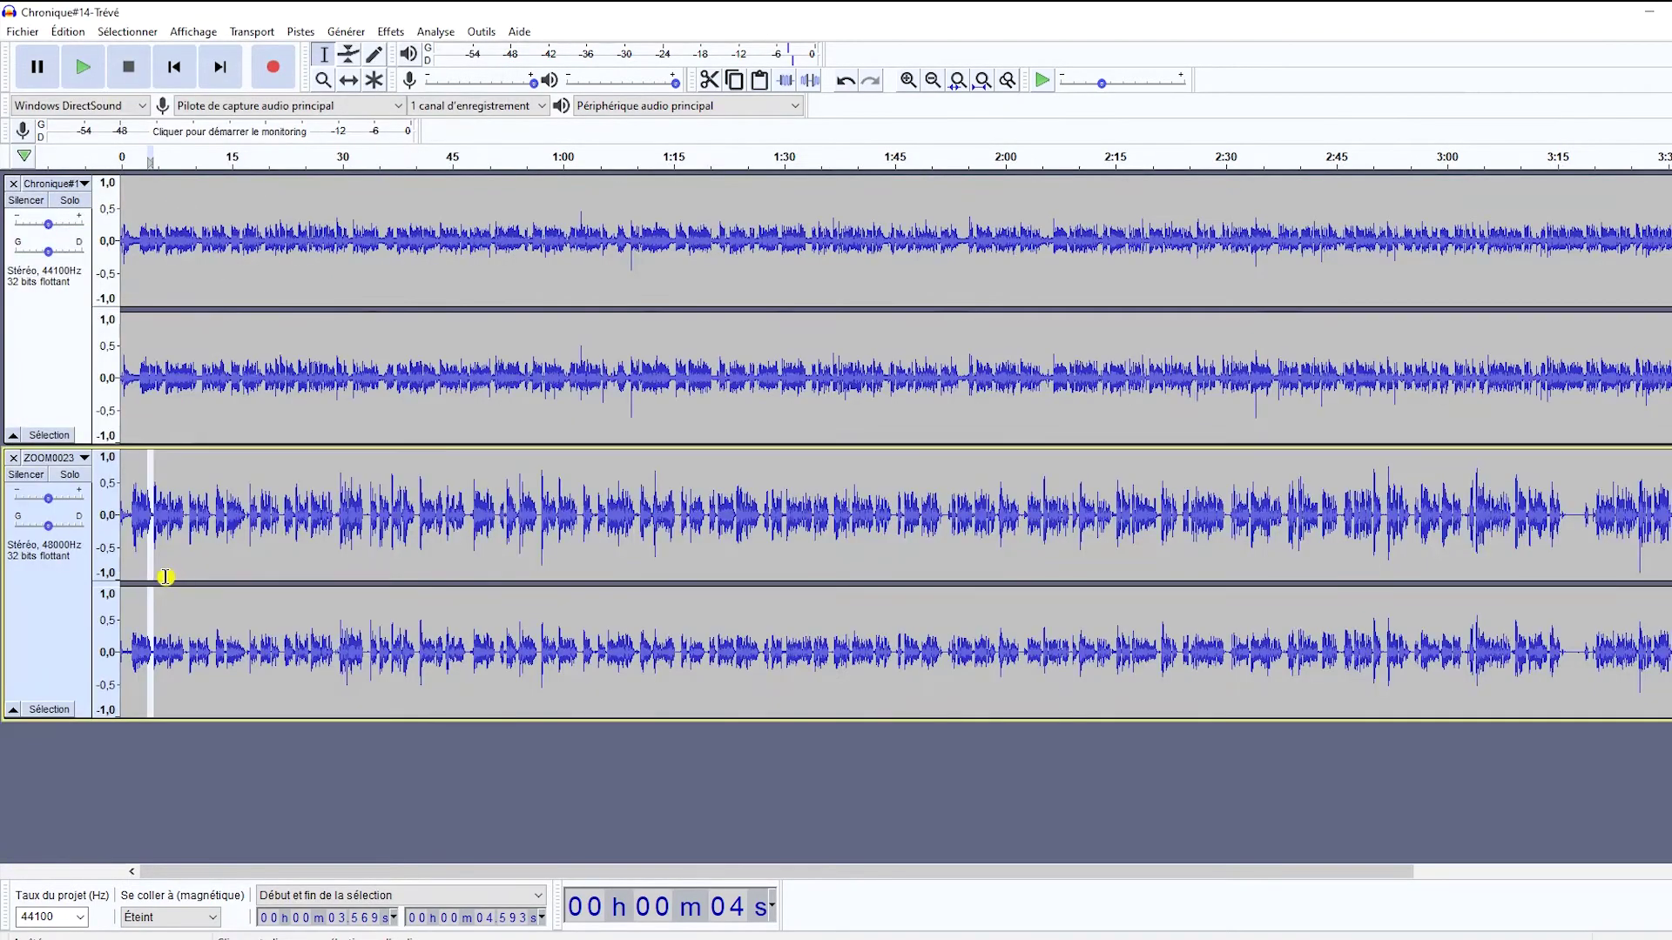
Mute the Chronique#14 track, solo ZOOM0023 and play it from about 1.4 s to hear its sound quality.
{"action": "left_click", "coordinate": [130, 519]}
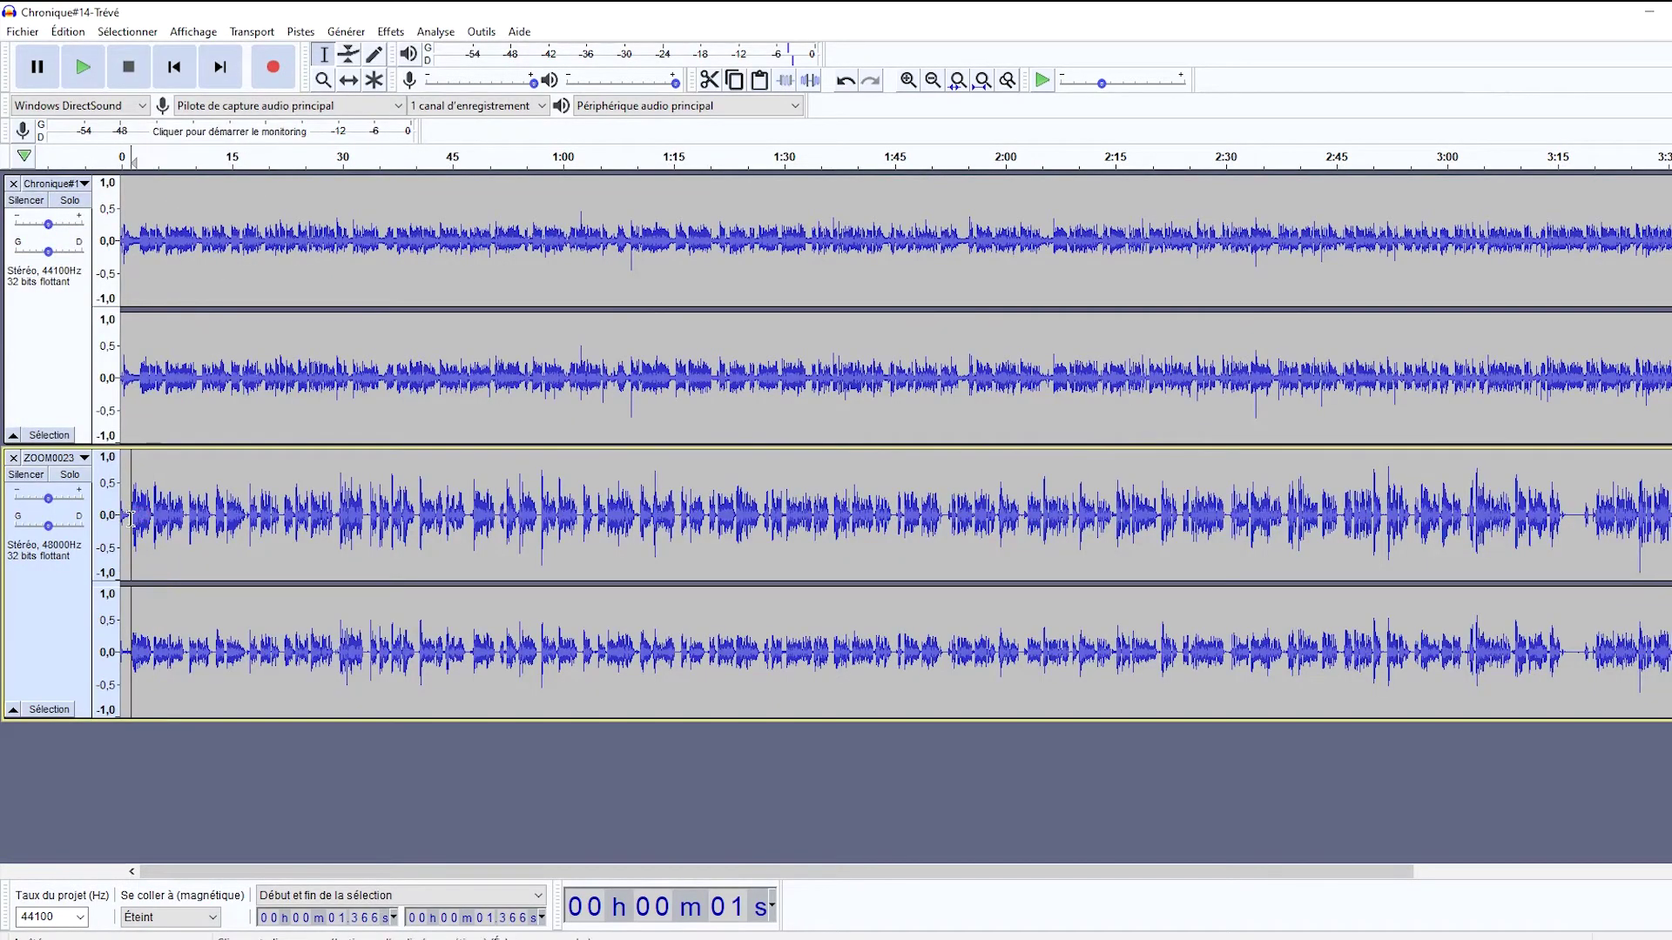
{"action": "left_click", "coordinate": [26, 200]}
{"action": "key", "text": "space"}
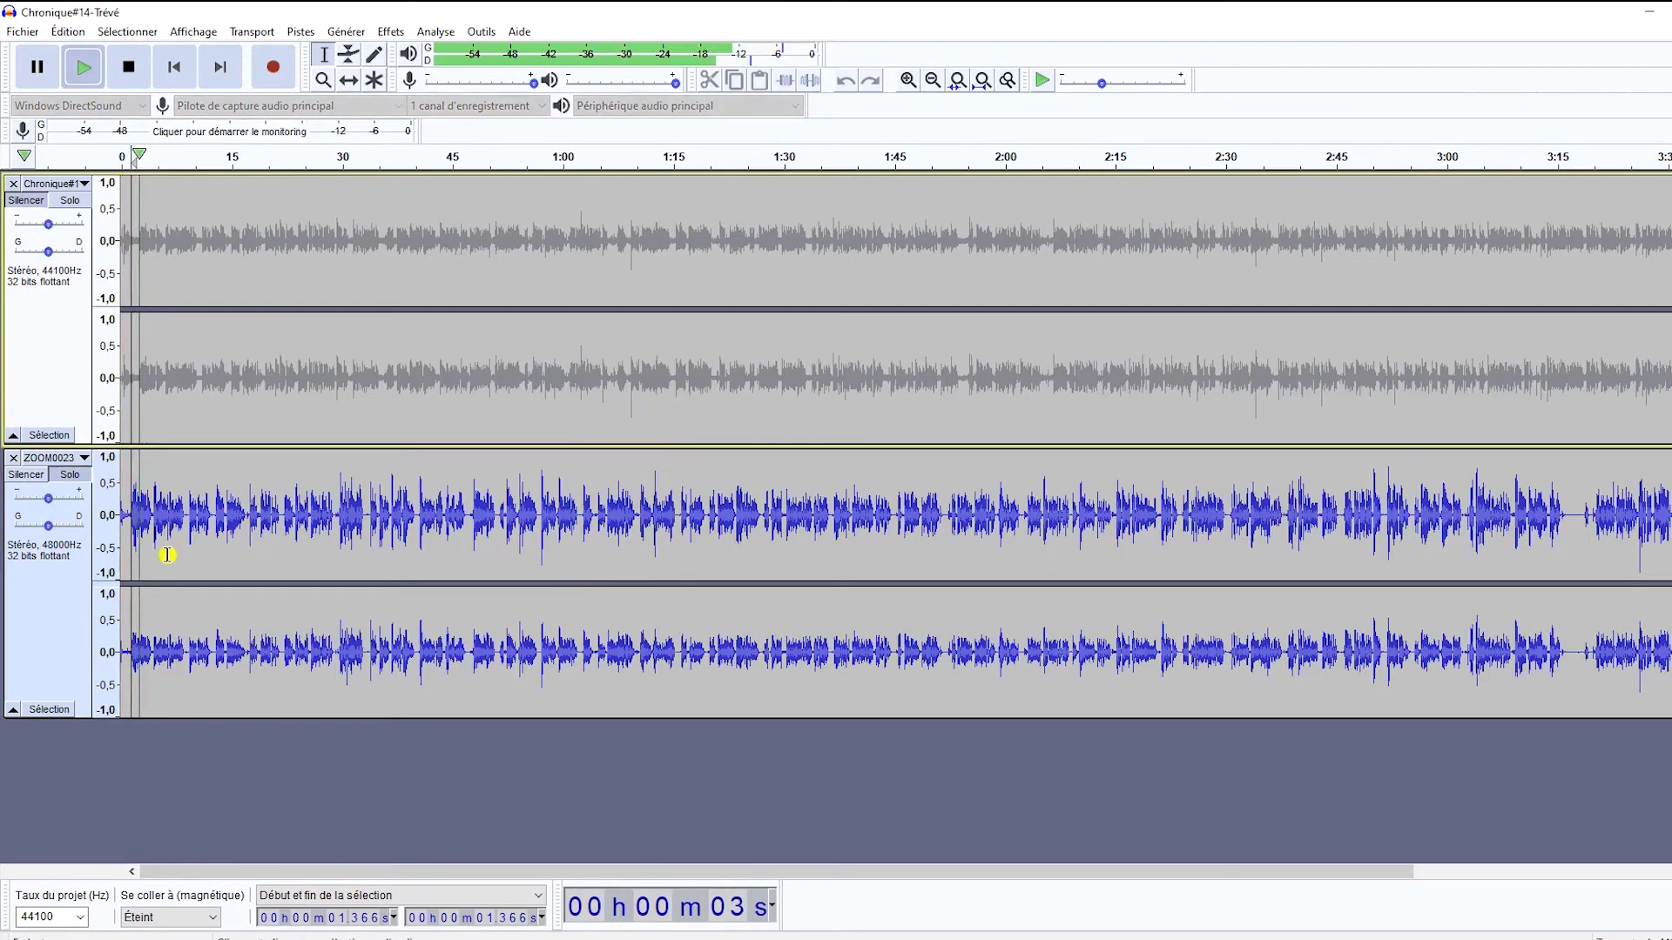
{"action": "key", "text": "space"}
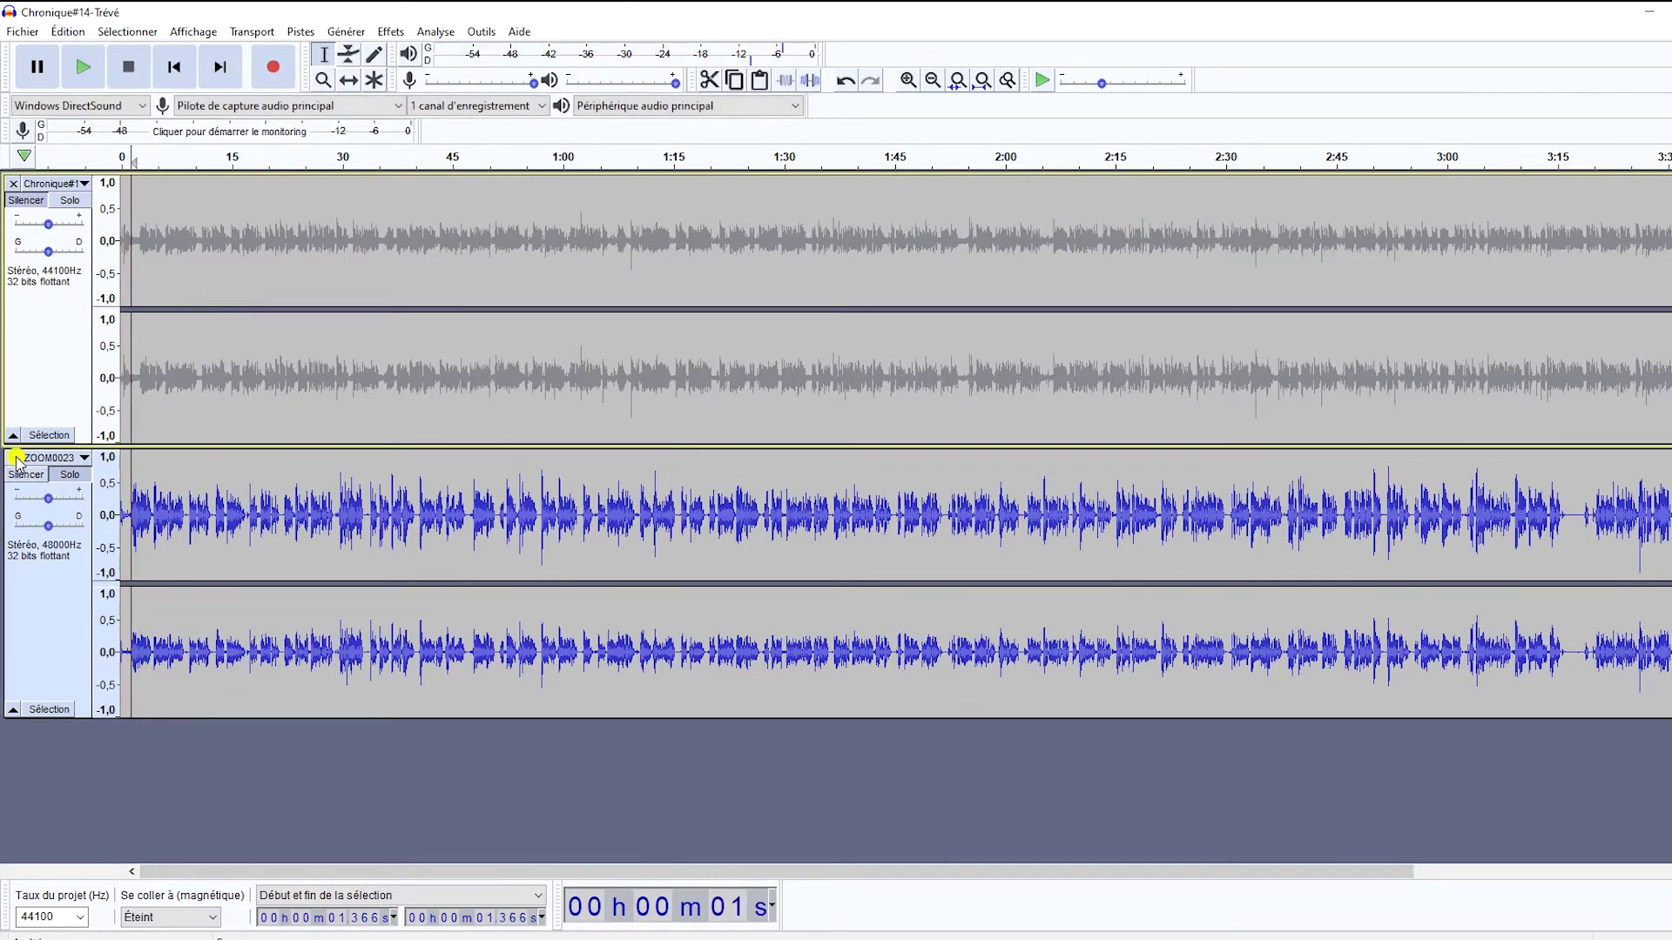
Remove the ZOOM0023 track and unmute the original Chronique#14 track.
{"action": "left_click", "coordinate": [13, 457]}
{"action": "left_click", "coordinate": [26, 200]}
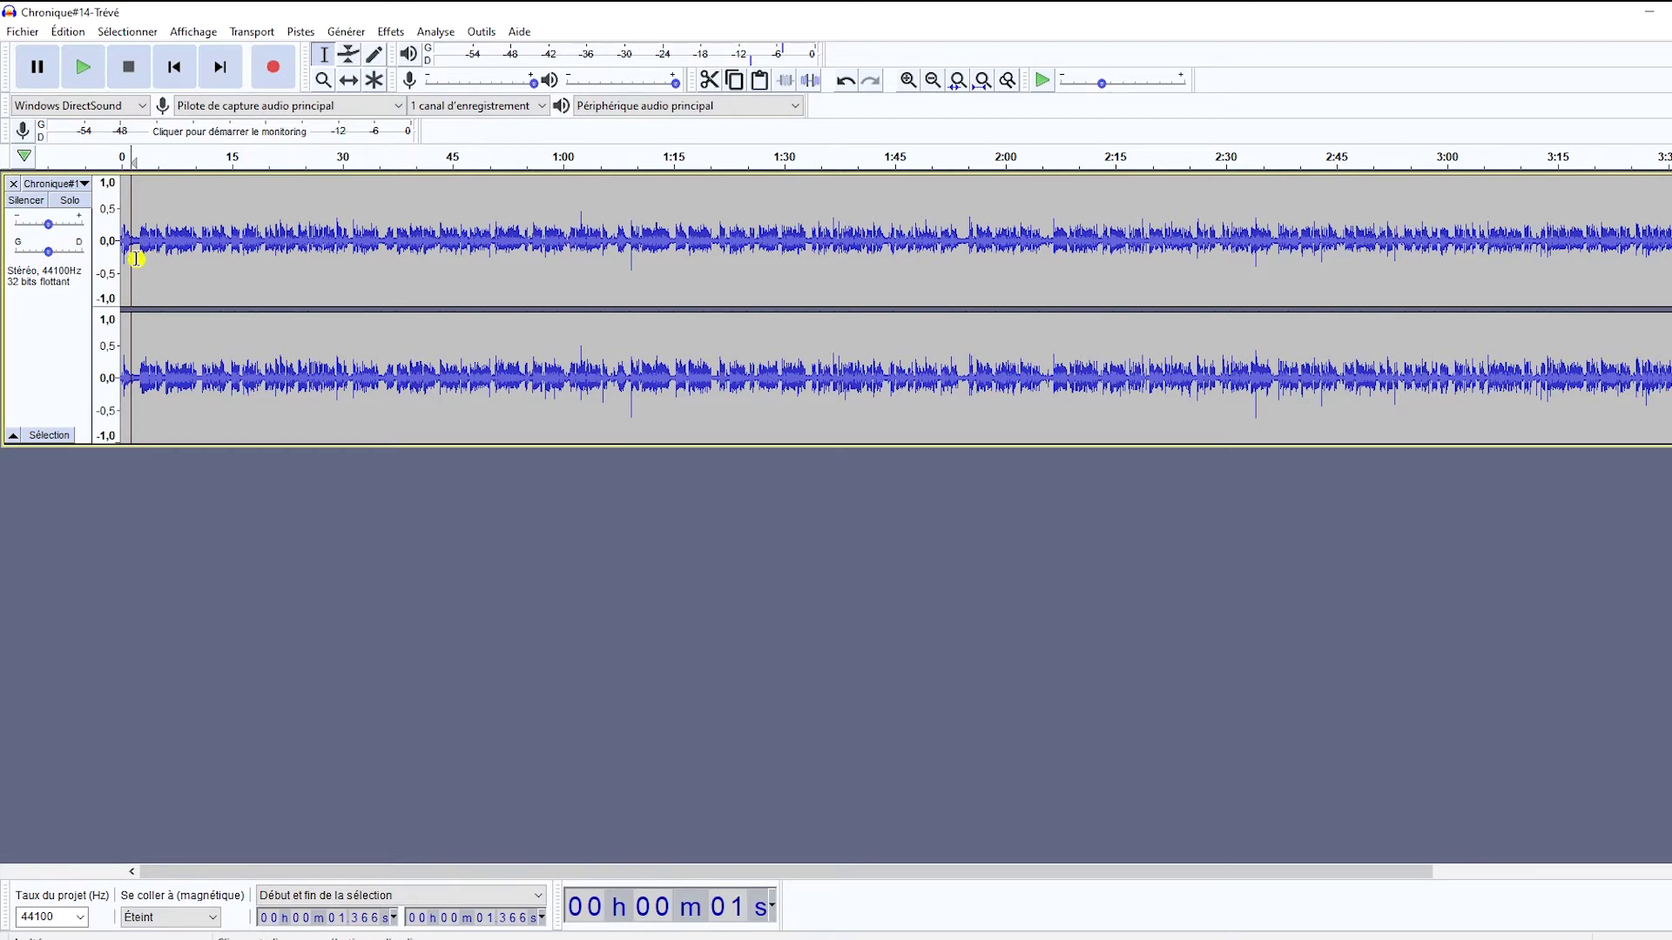
Zoom in on the beginning of the Chronique#14 track with the Zoom tool.
{"action": "left_click", "coordinate": [323, 80]}
{"action": "left_click", "coordinate": [125, 258]}
{"action": "left_click", "coordinate": [125, 258]}
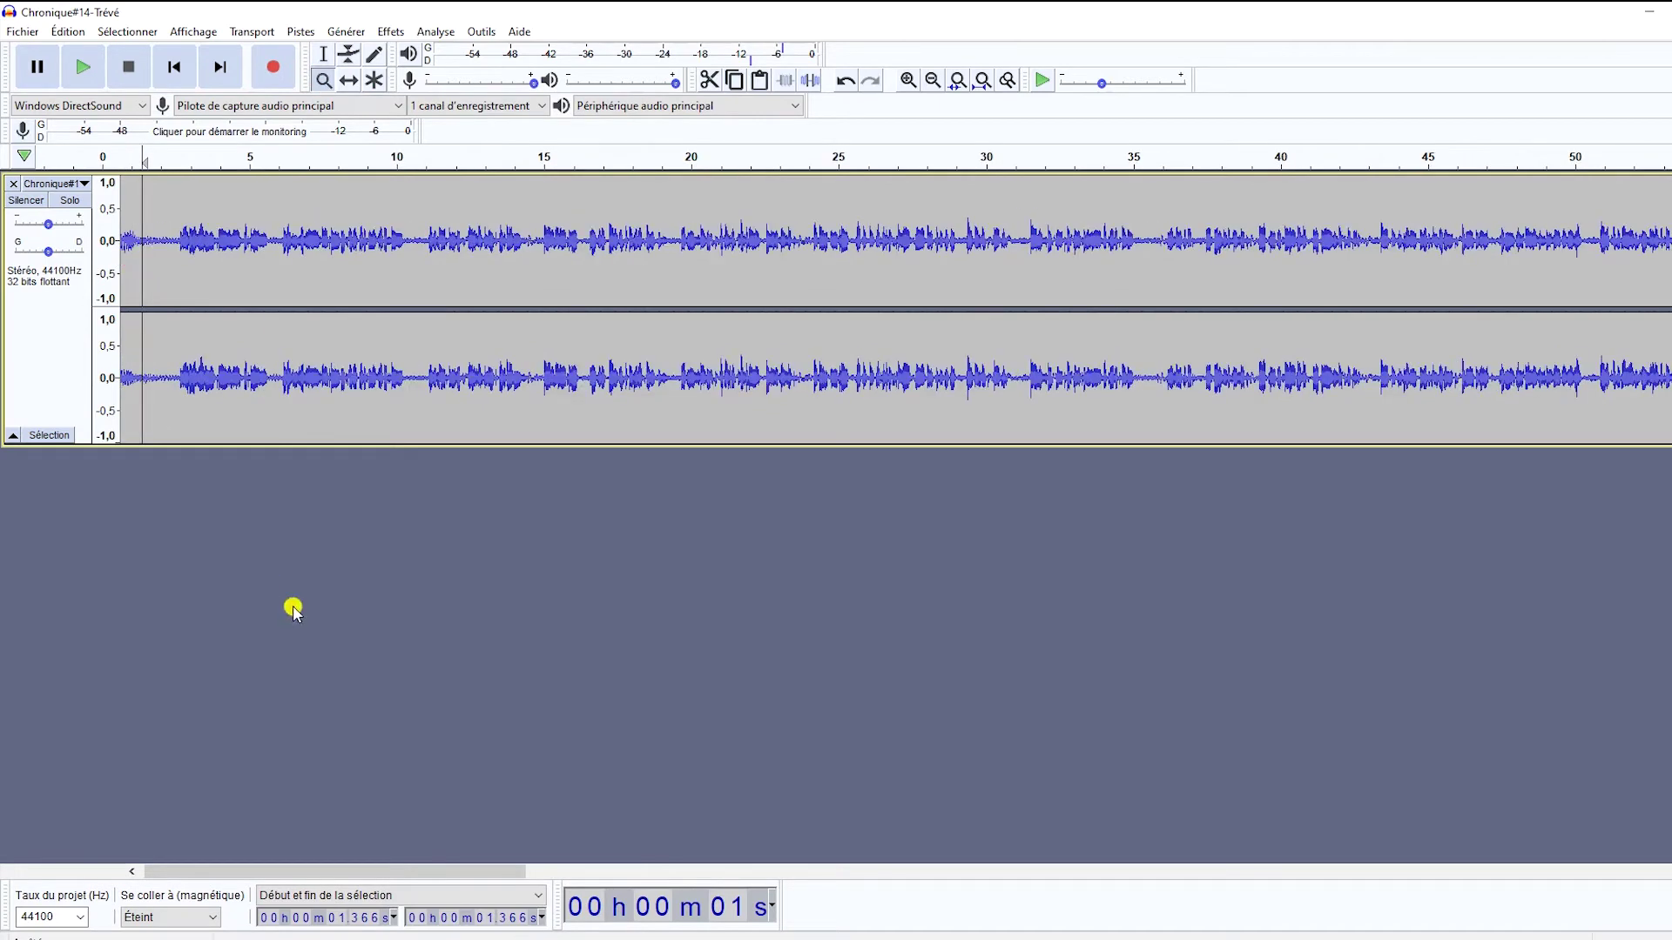
Select and play the noise-only passage from about 1.4 s to 2.5 s, and capture it as the Noise Reduction profile.
{"action": "left_click_drag", "start_coordinate": [441, 872], "coordinate": [258, 878]}
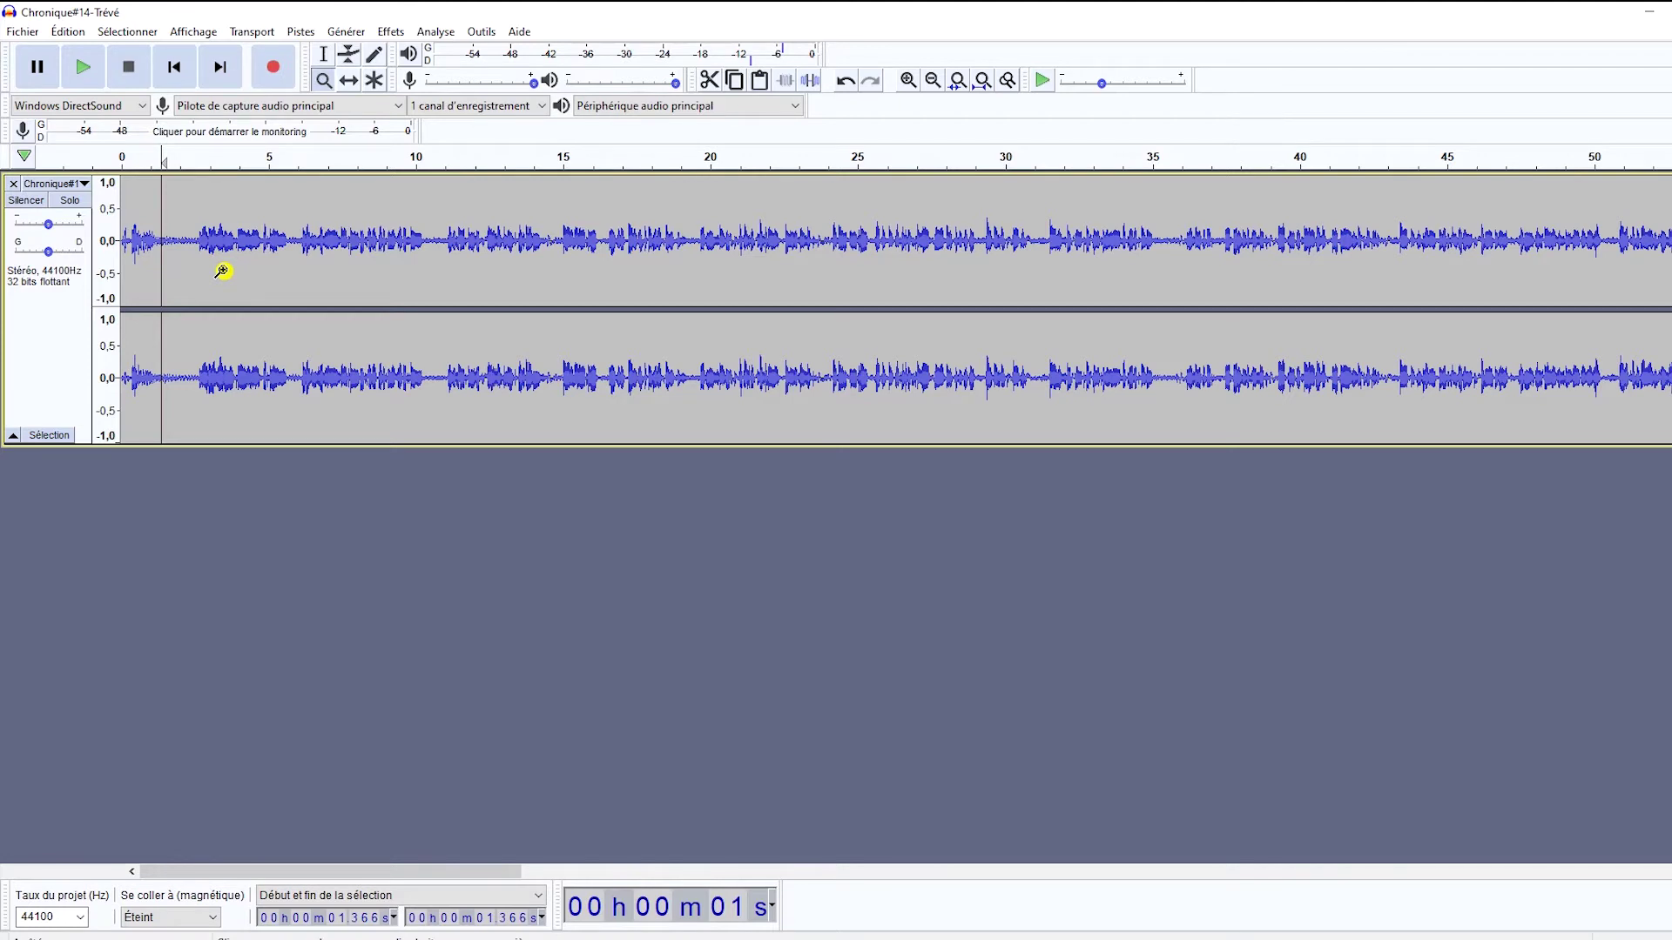
{"action": "left_click", "coordinate": [322, 56]}
{"action": "left_click_drag", "start_coordinate": [164, 248], "coordinate": [192, 253]}
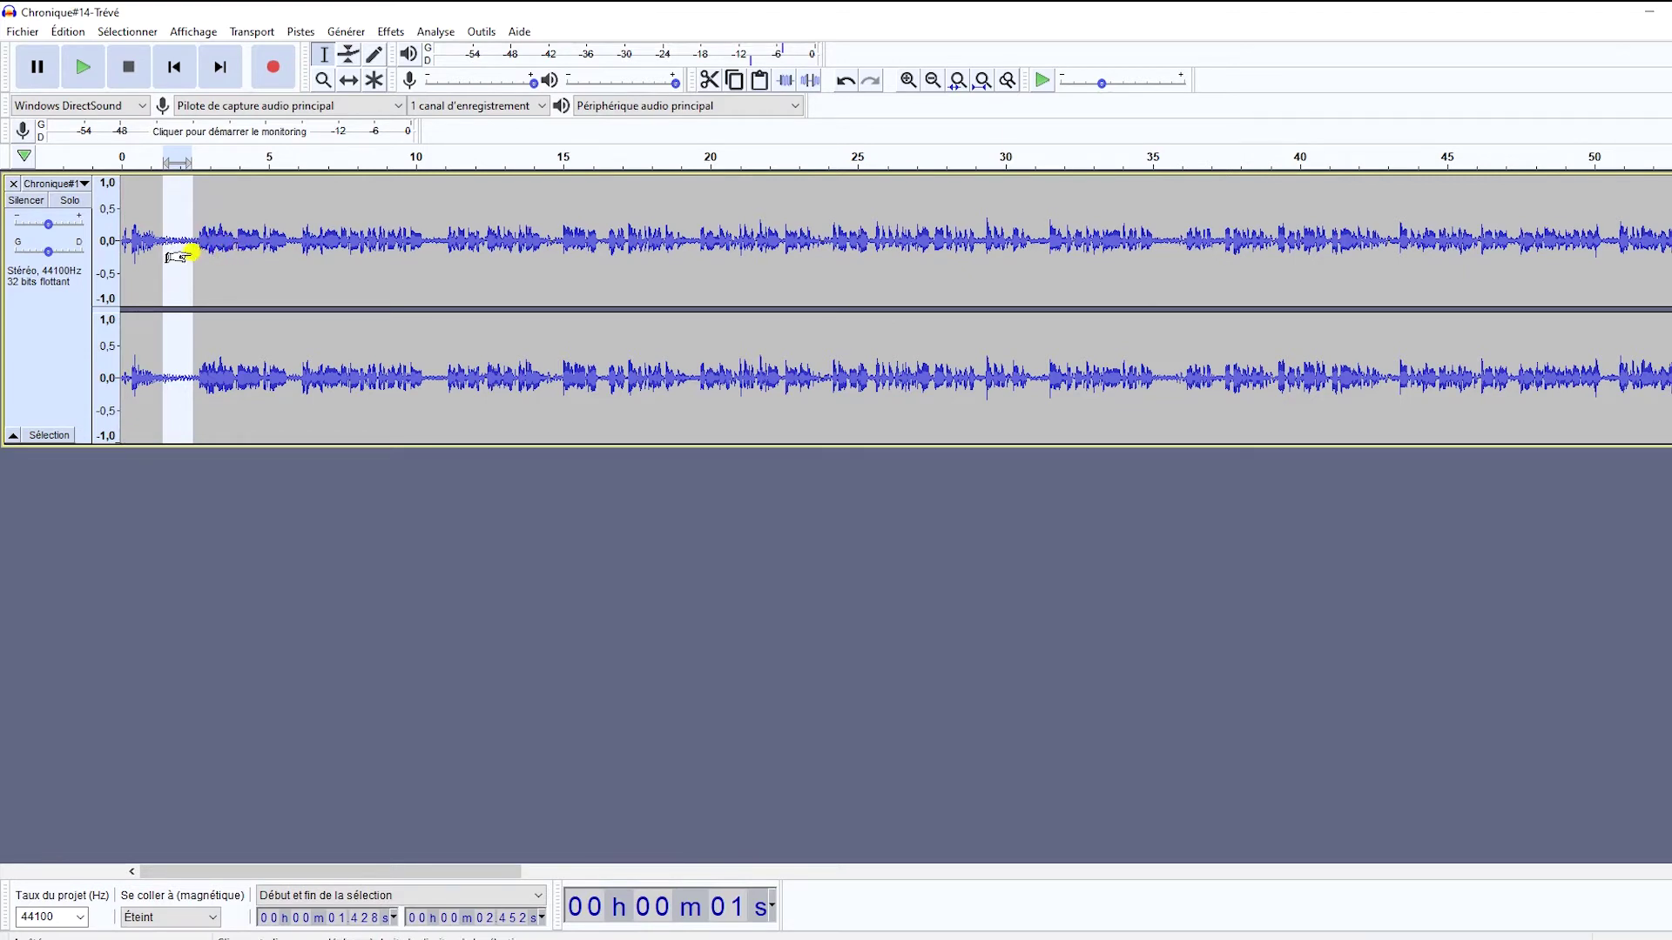
{"action": "key", "text": "space"}
{"action": "left_click", "coordinate": [392, 32]}
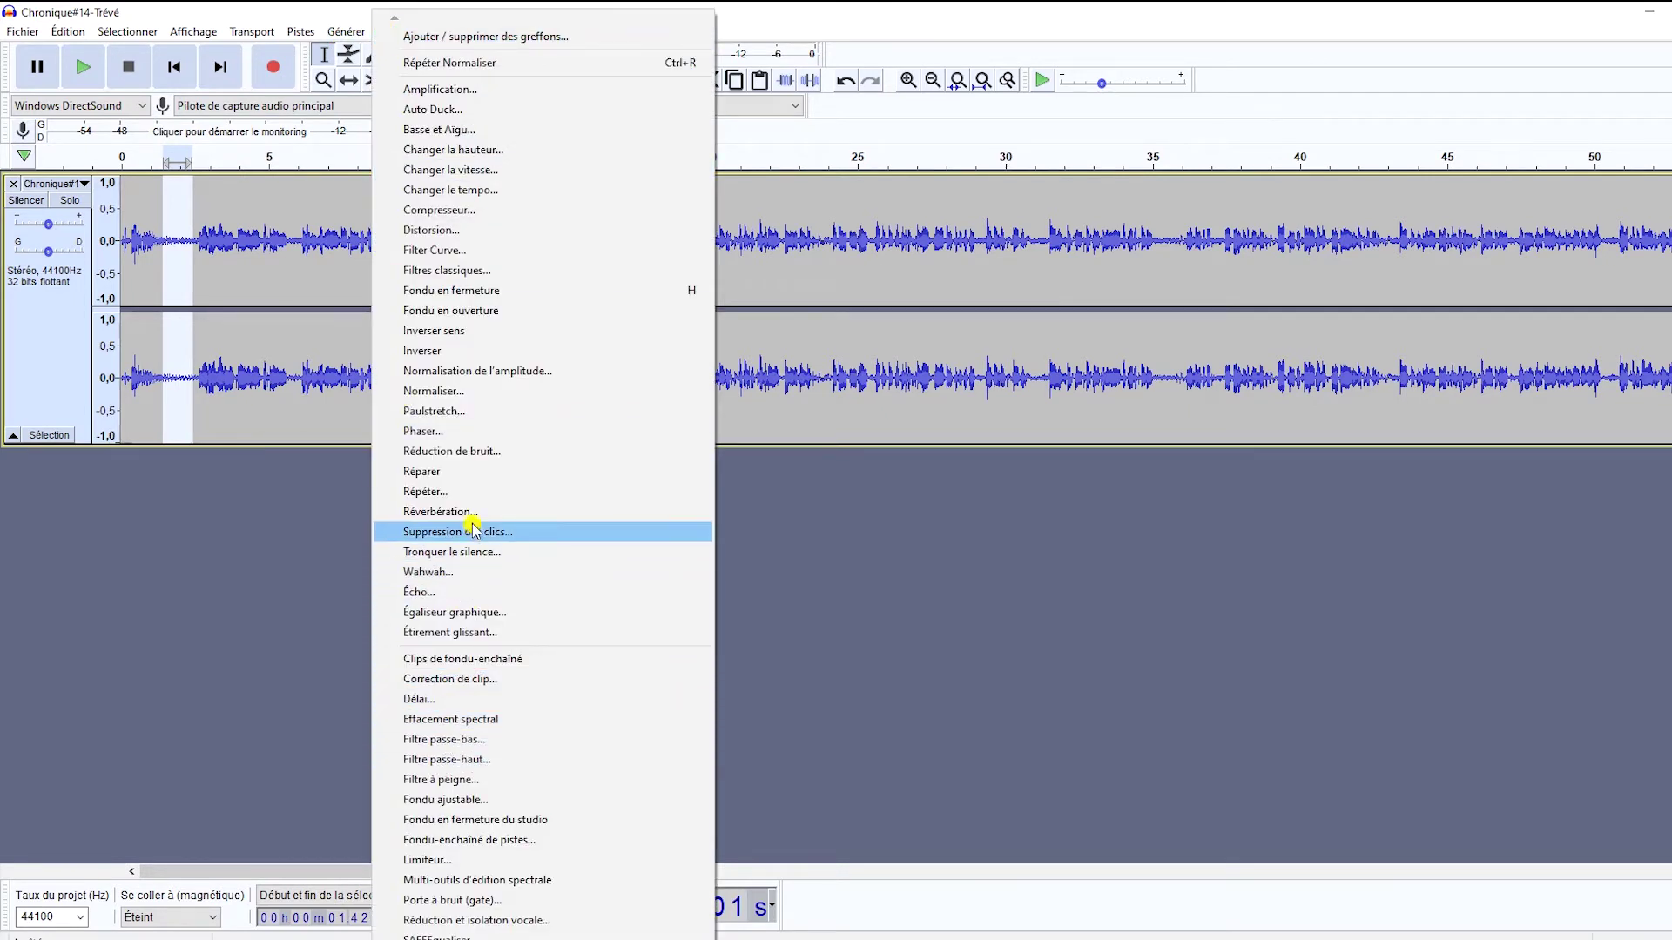
{"action": "left_click", "coordinate": [470, 460]}
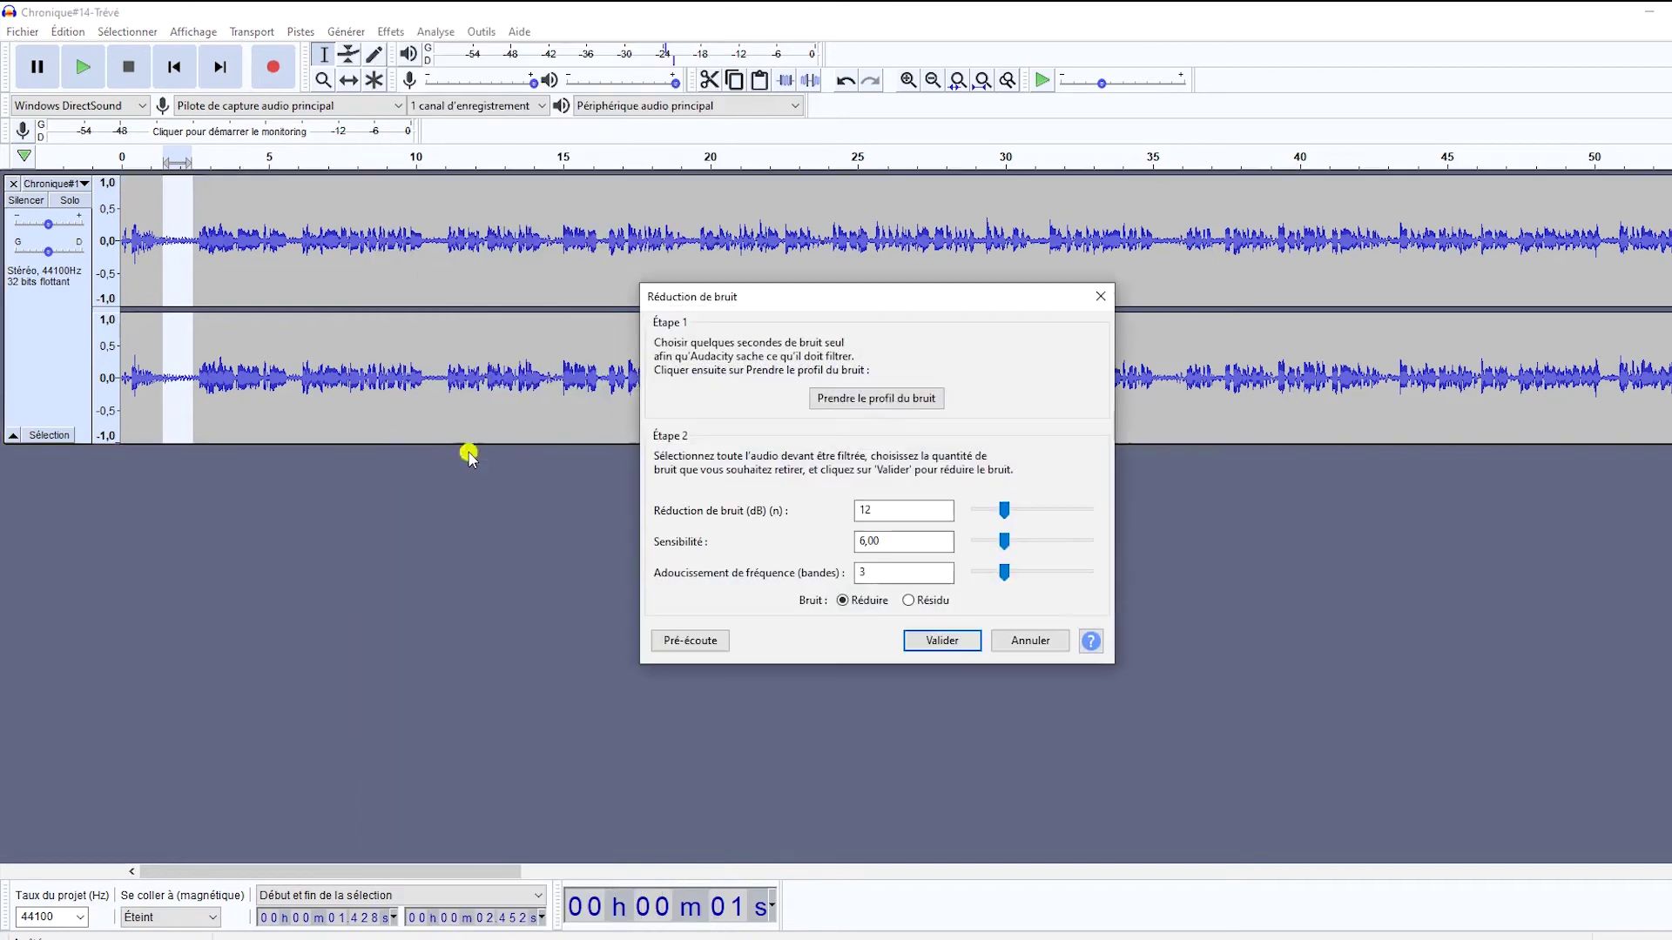
{"action": "left_click", "coordinate": [834, 400]}
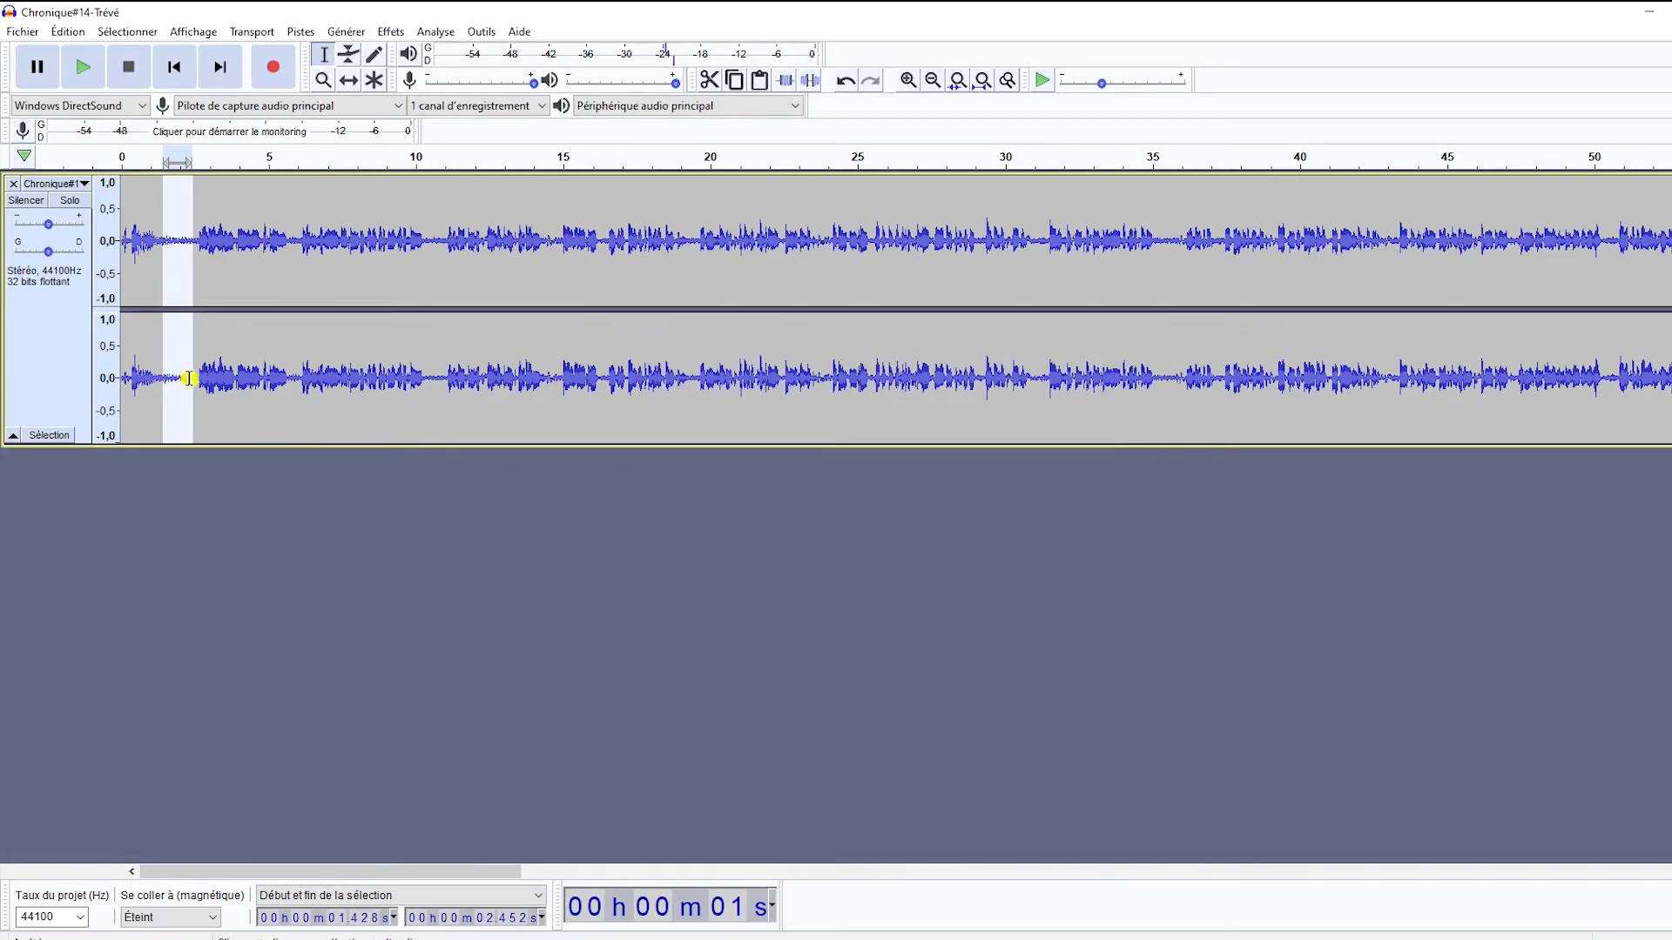
Apply Noise Reduction at 12 dB, sensitivity 6 and 3 smoothing bands to the audio from about 1.8 s to 4.4 s.
{"action": "key", "text": "ctrl+a"}
{"action": "left_click_drag", "start_coordinate": [248, 384], "coordinate": [173, 383]}
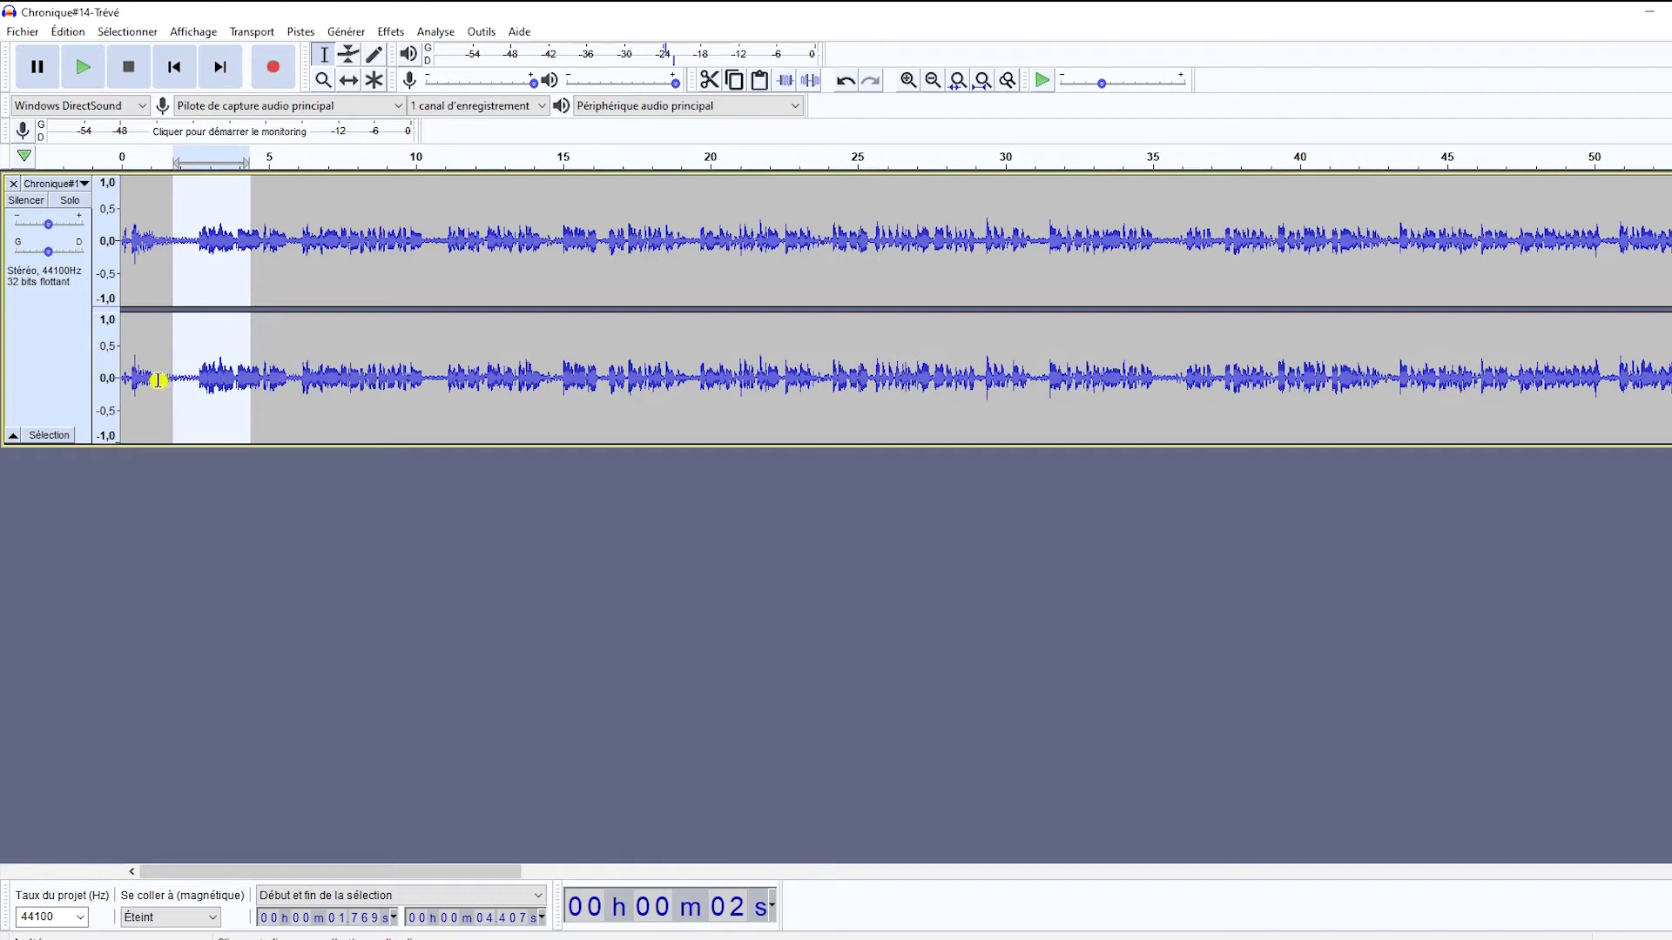
{"action": "left_click", "coordinate": [387, 32]}
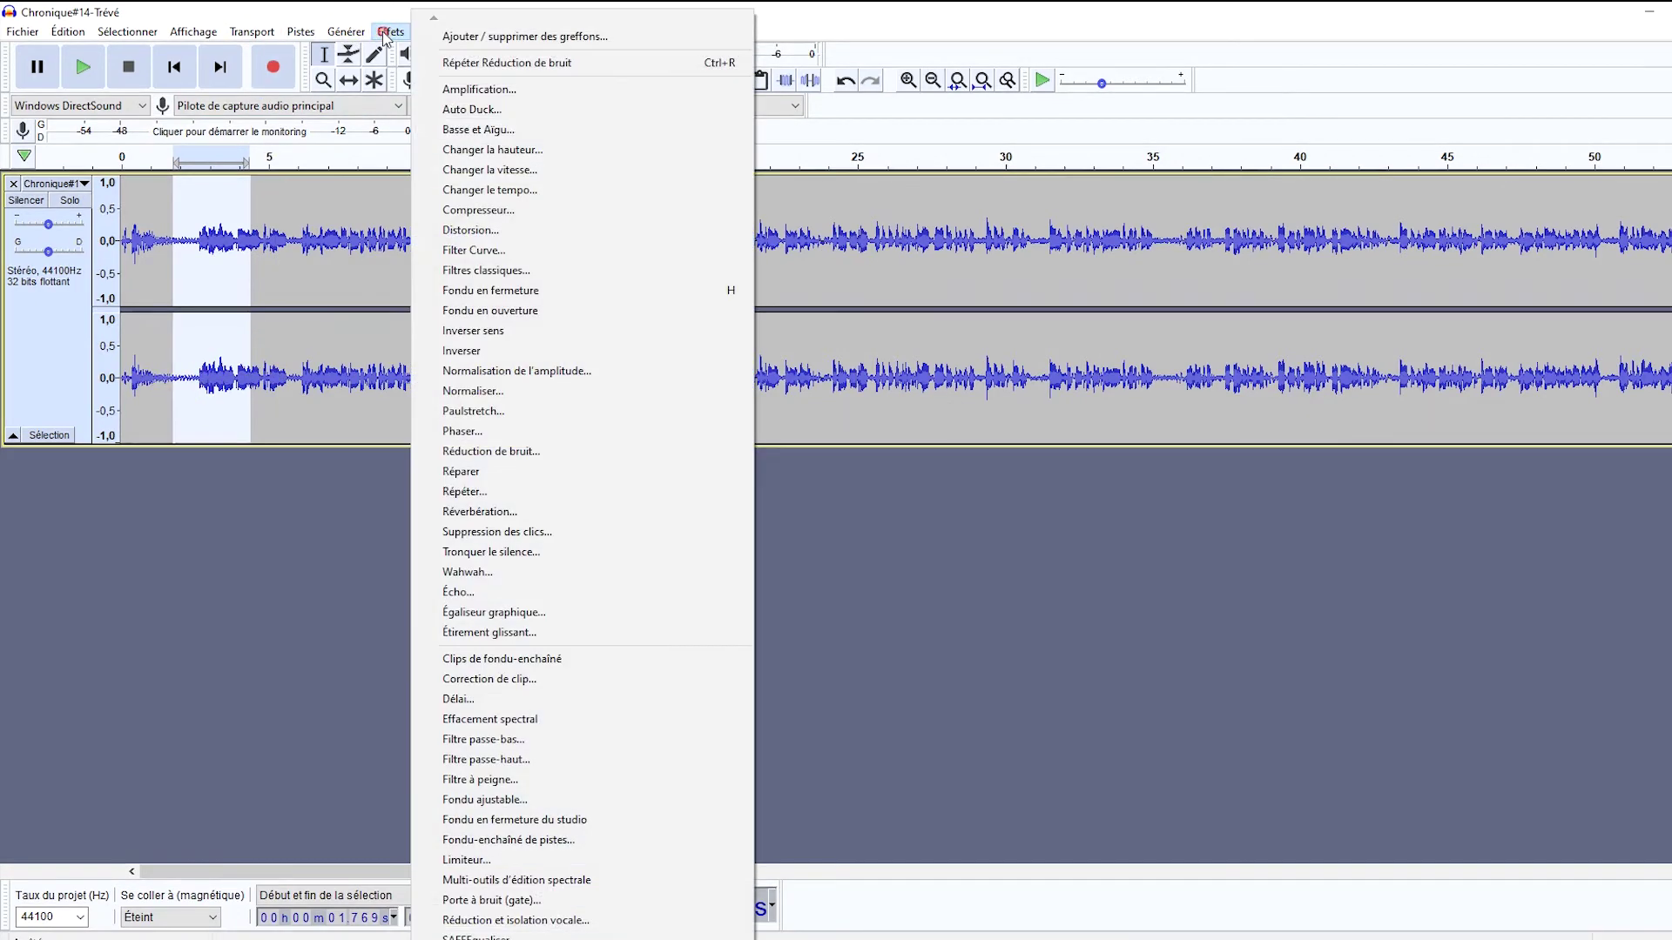
{"action": "left_click", "coordinate": [522, 452]}
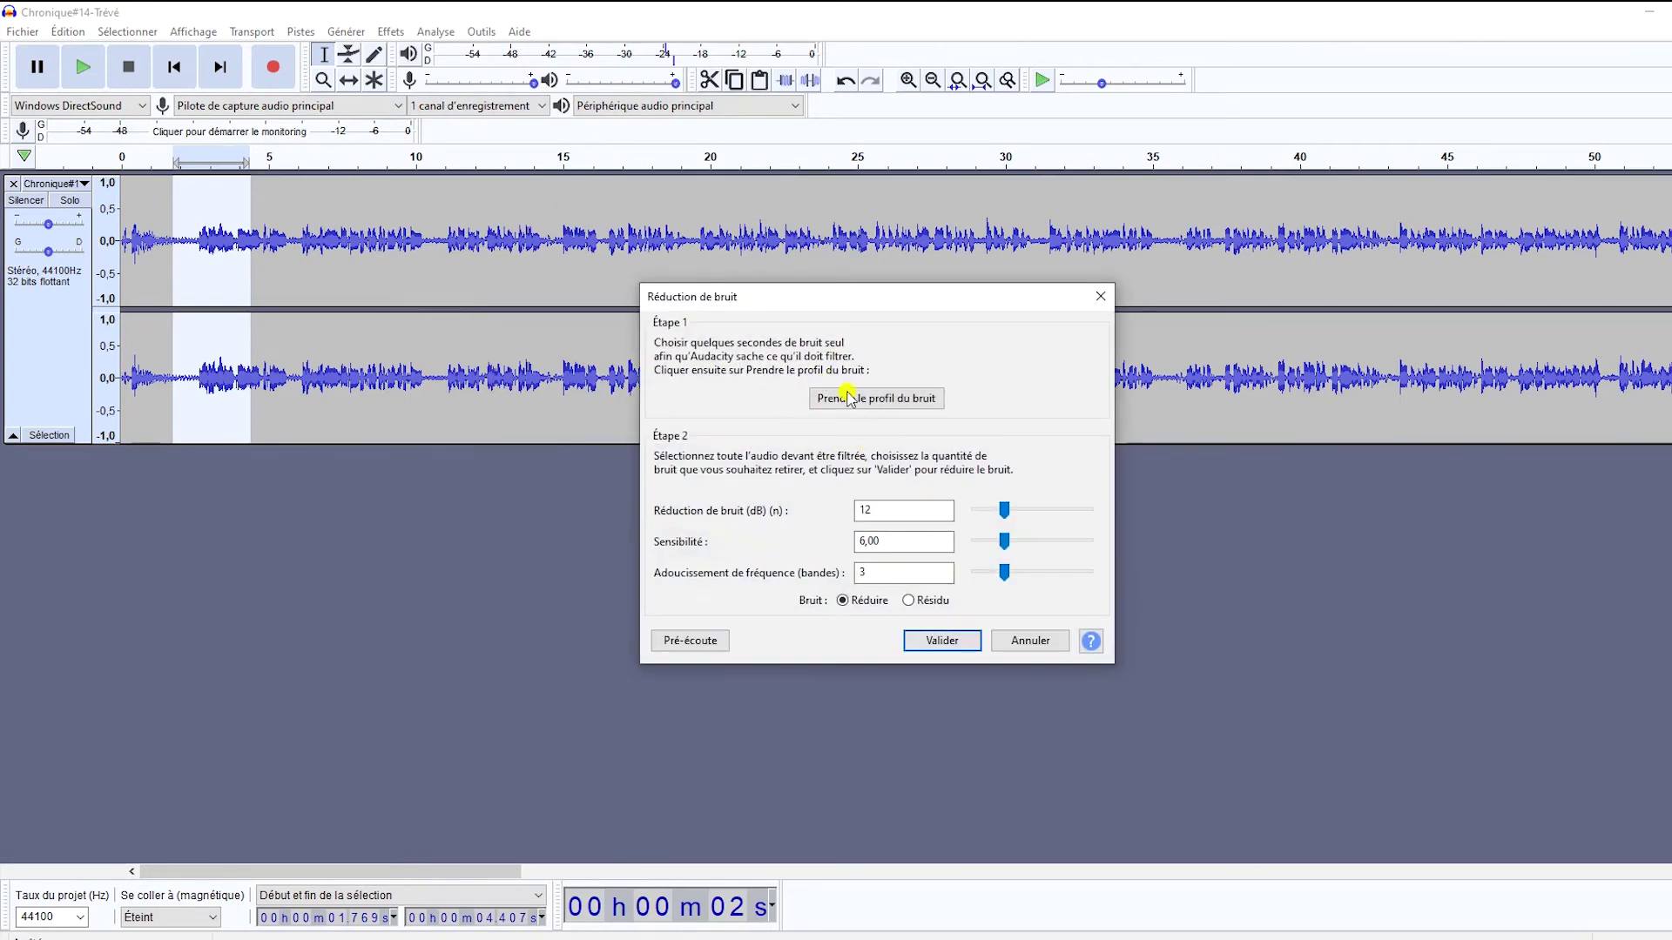
{"action": "left_click", "coordinate": [936, 642]}
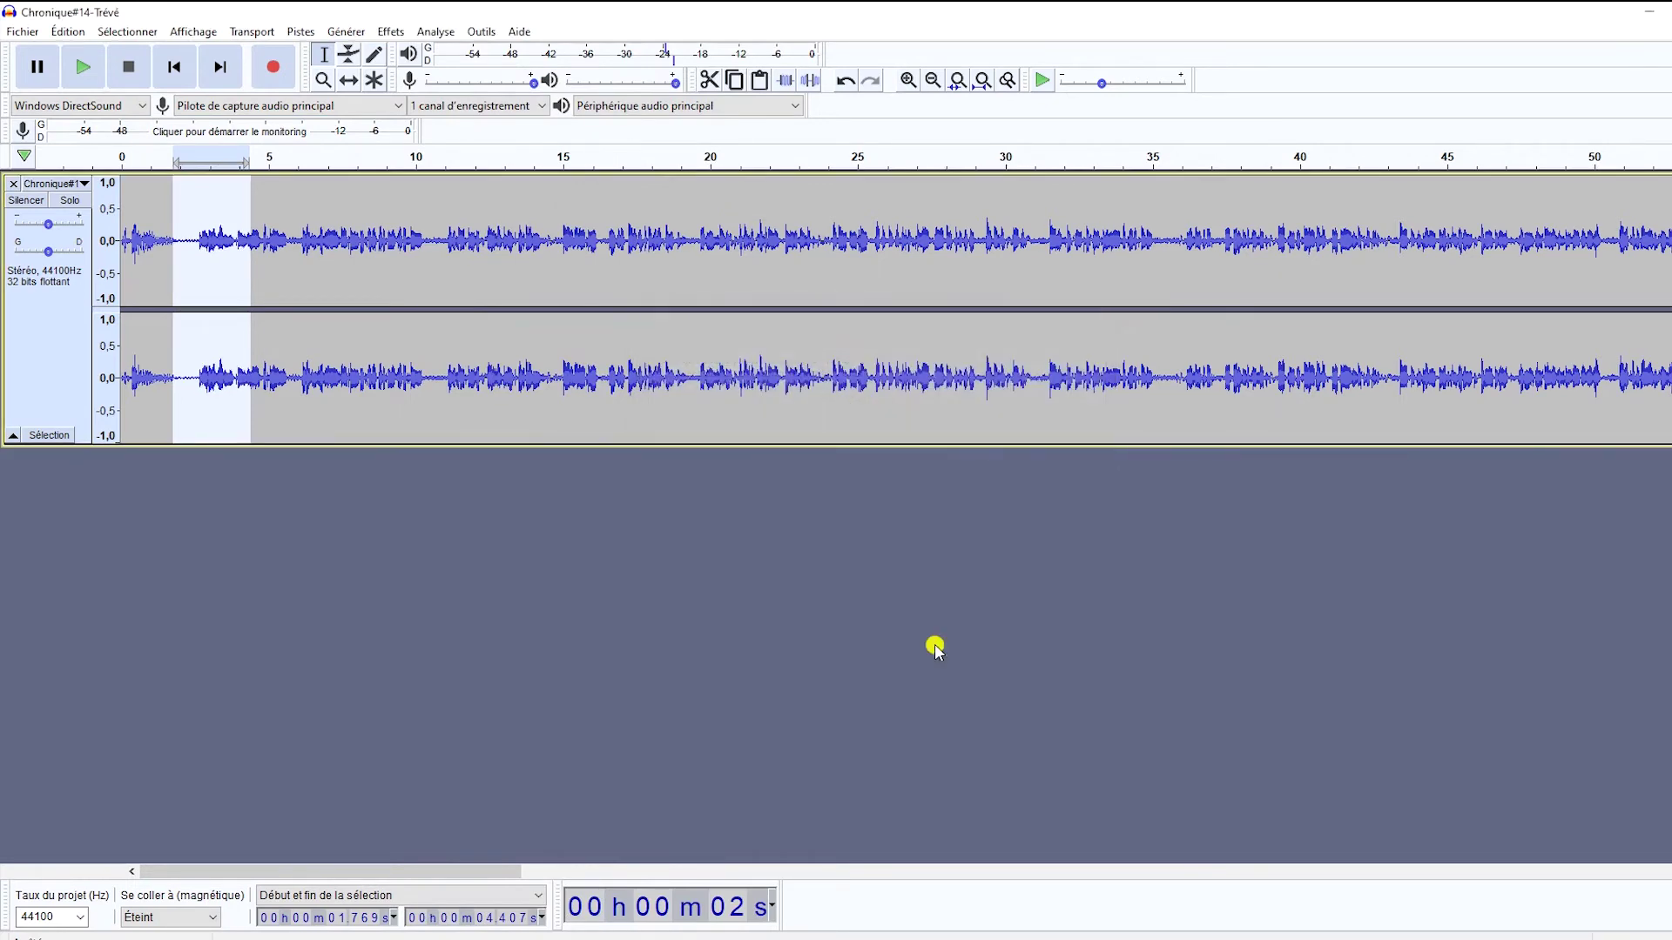
Play the track from about 0.56 s to hear the noise-reduced passage.
{"action": "left_click", "coordinate": [137, 374]}
{"action": "key", "text": "space"}
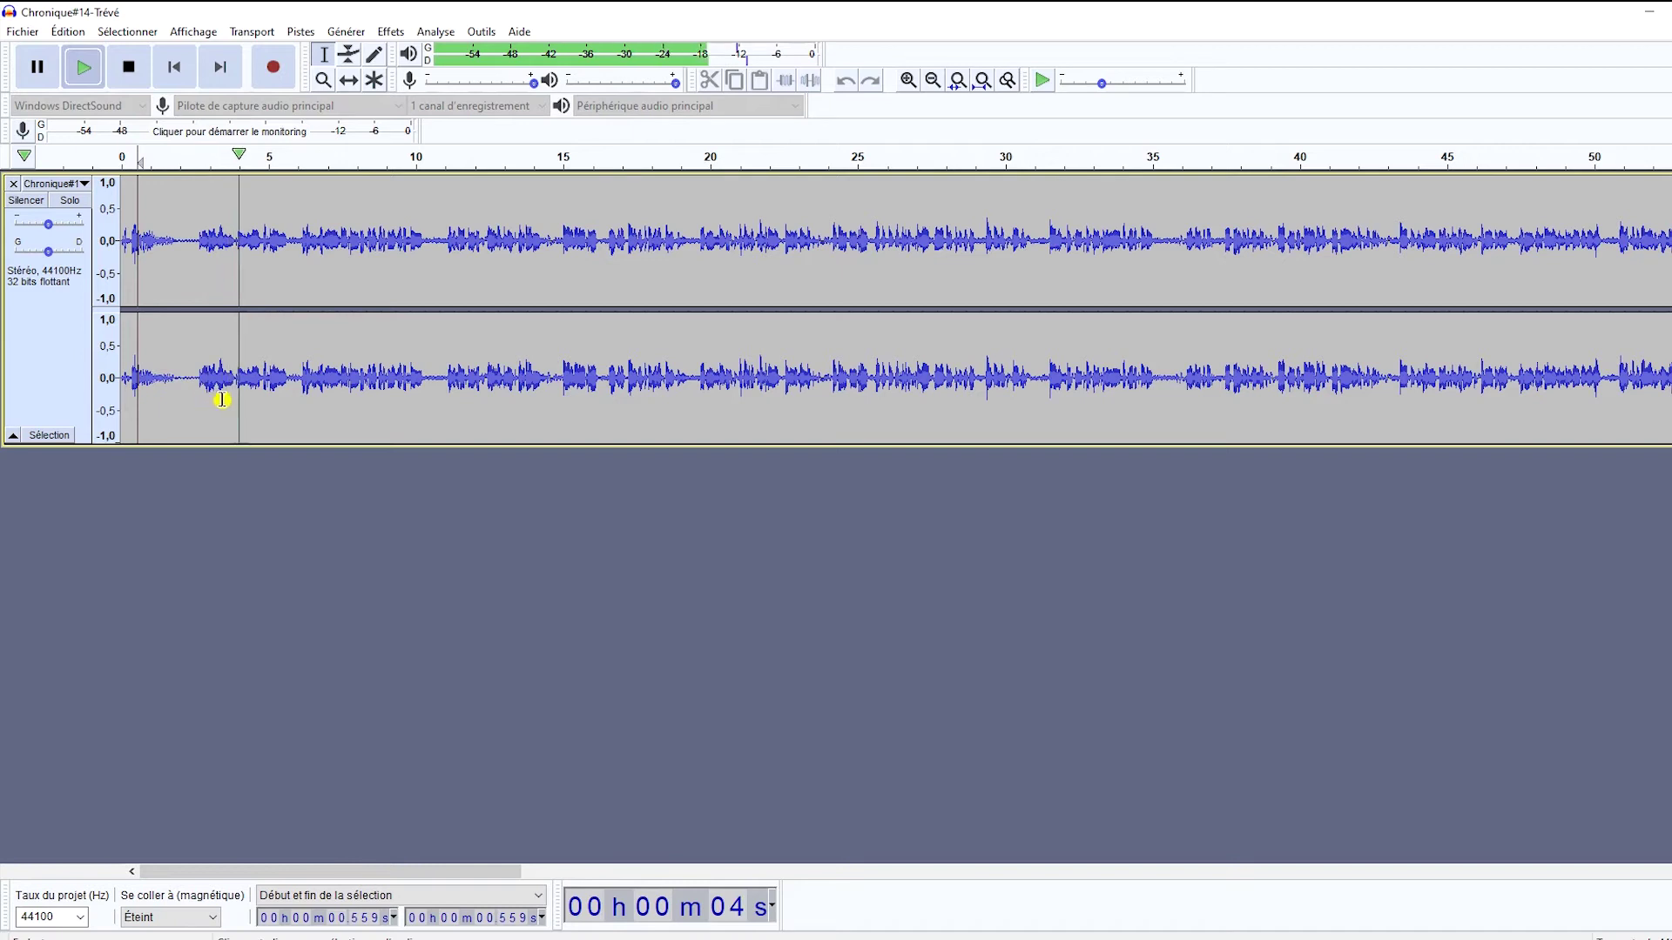
{"action": "key", "text": "space"}
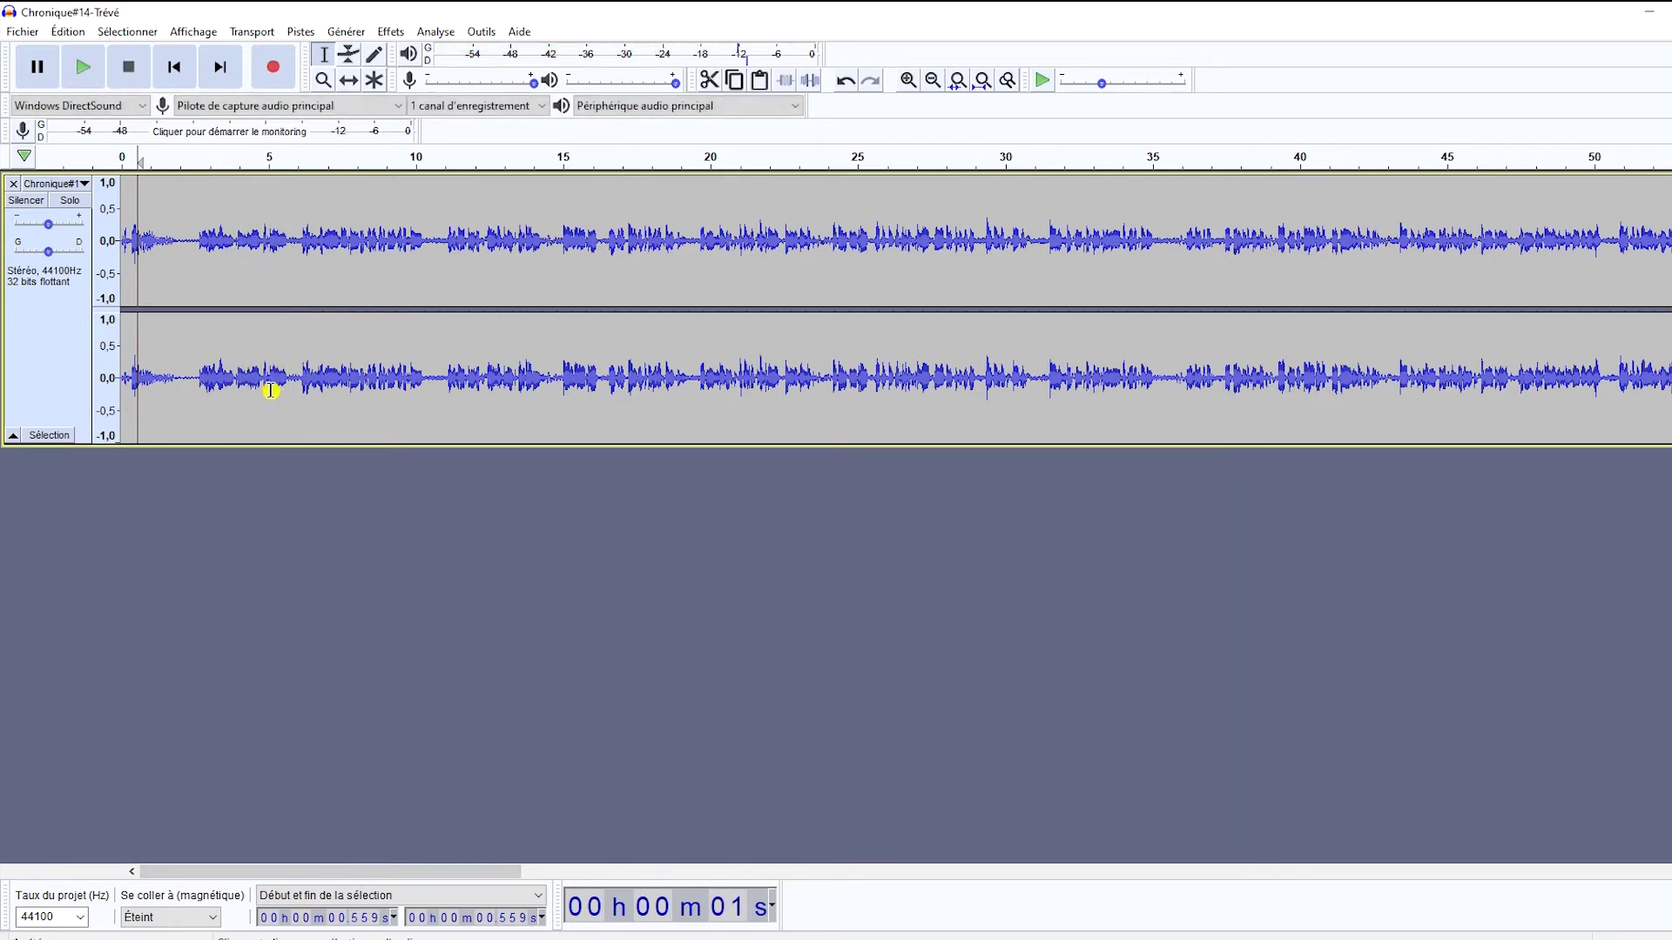
Normalise the audio from about 0.7 s to 5.9 s to a peak amplitude of -1.0 dB with DC offset removal.
{"action": "left_click_drag", "start_coordinate": [294, 381], "coordinate": [142, 383]}
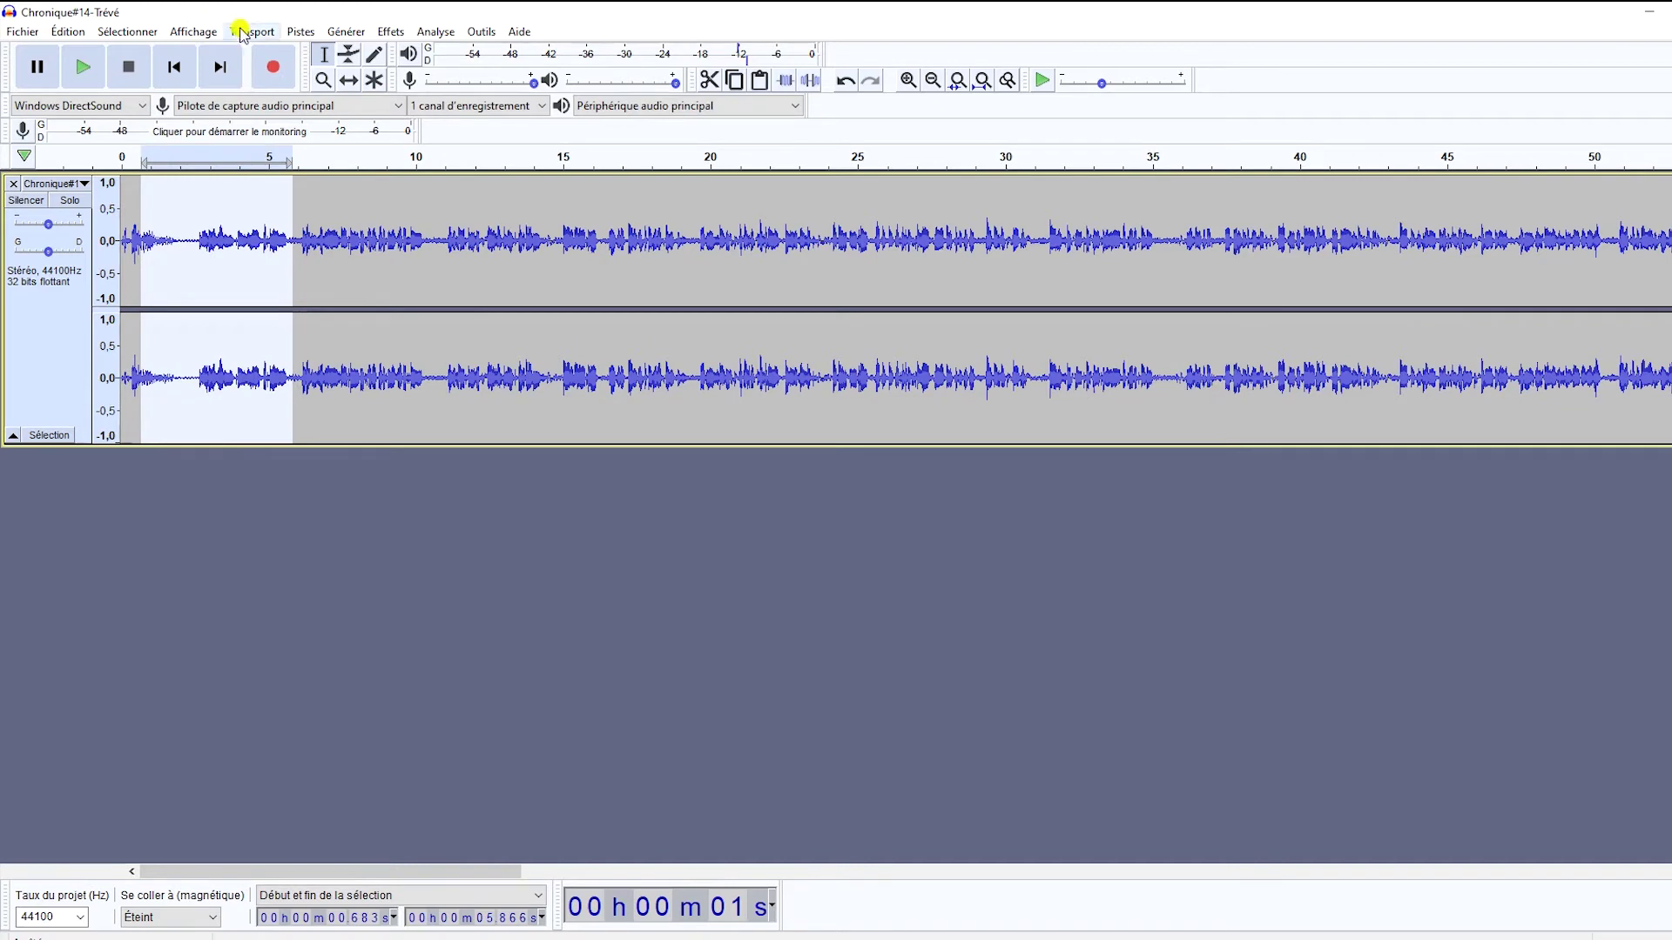
{"action": "left_click", "coordinate": [390, 31]}
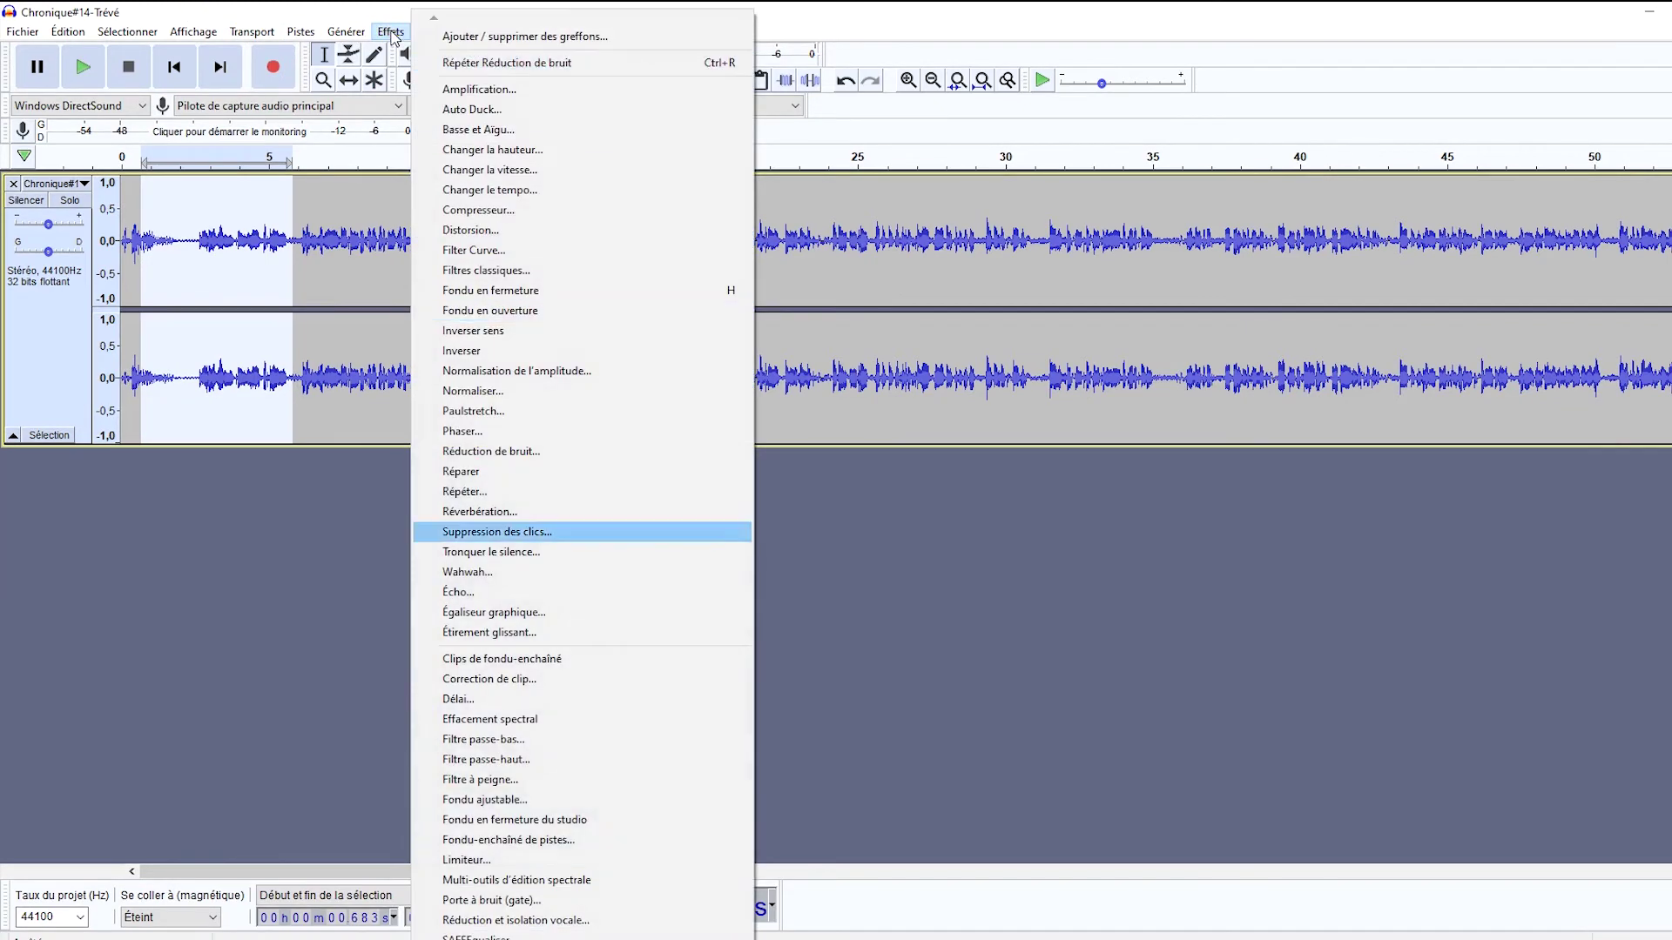
{"action": "left_click", "coordinate": [509, 394]}
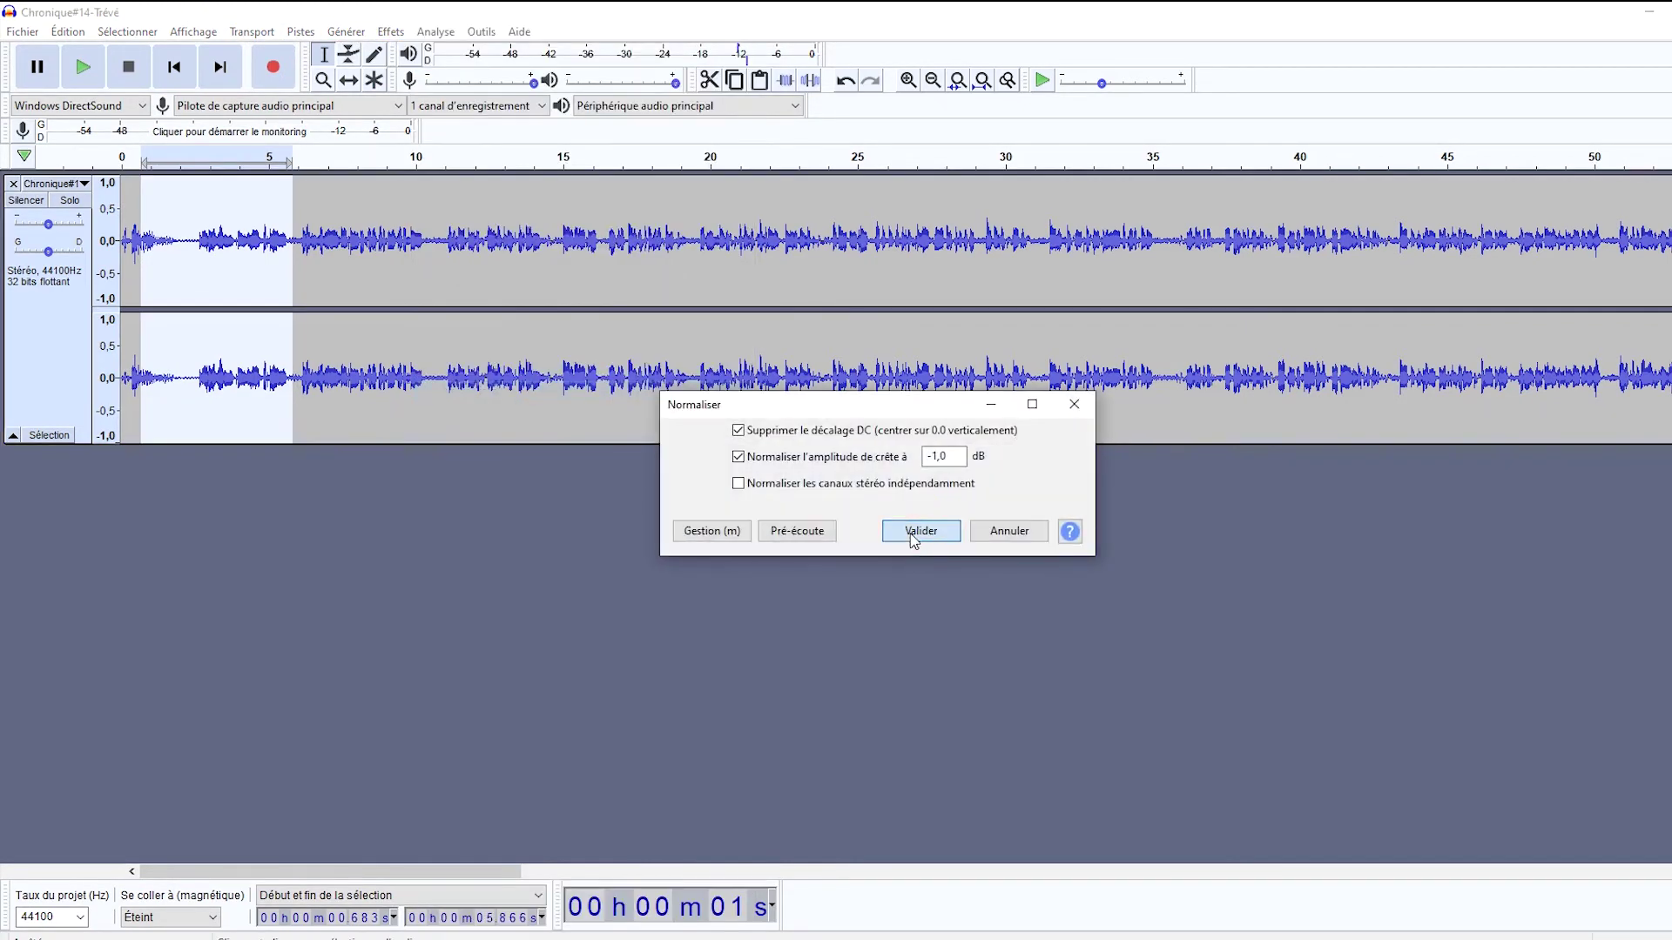
{"action": "left_click", "coordinate": [916, 532]}
Play the normalised passage from about 0.2 s and point out its voice and noise portions.
{"action": "left_click", "coordinate": [128, 378]}
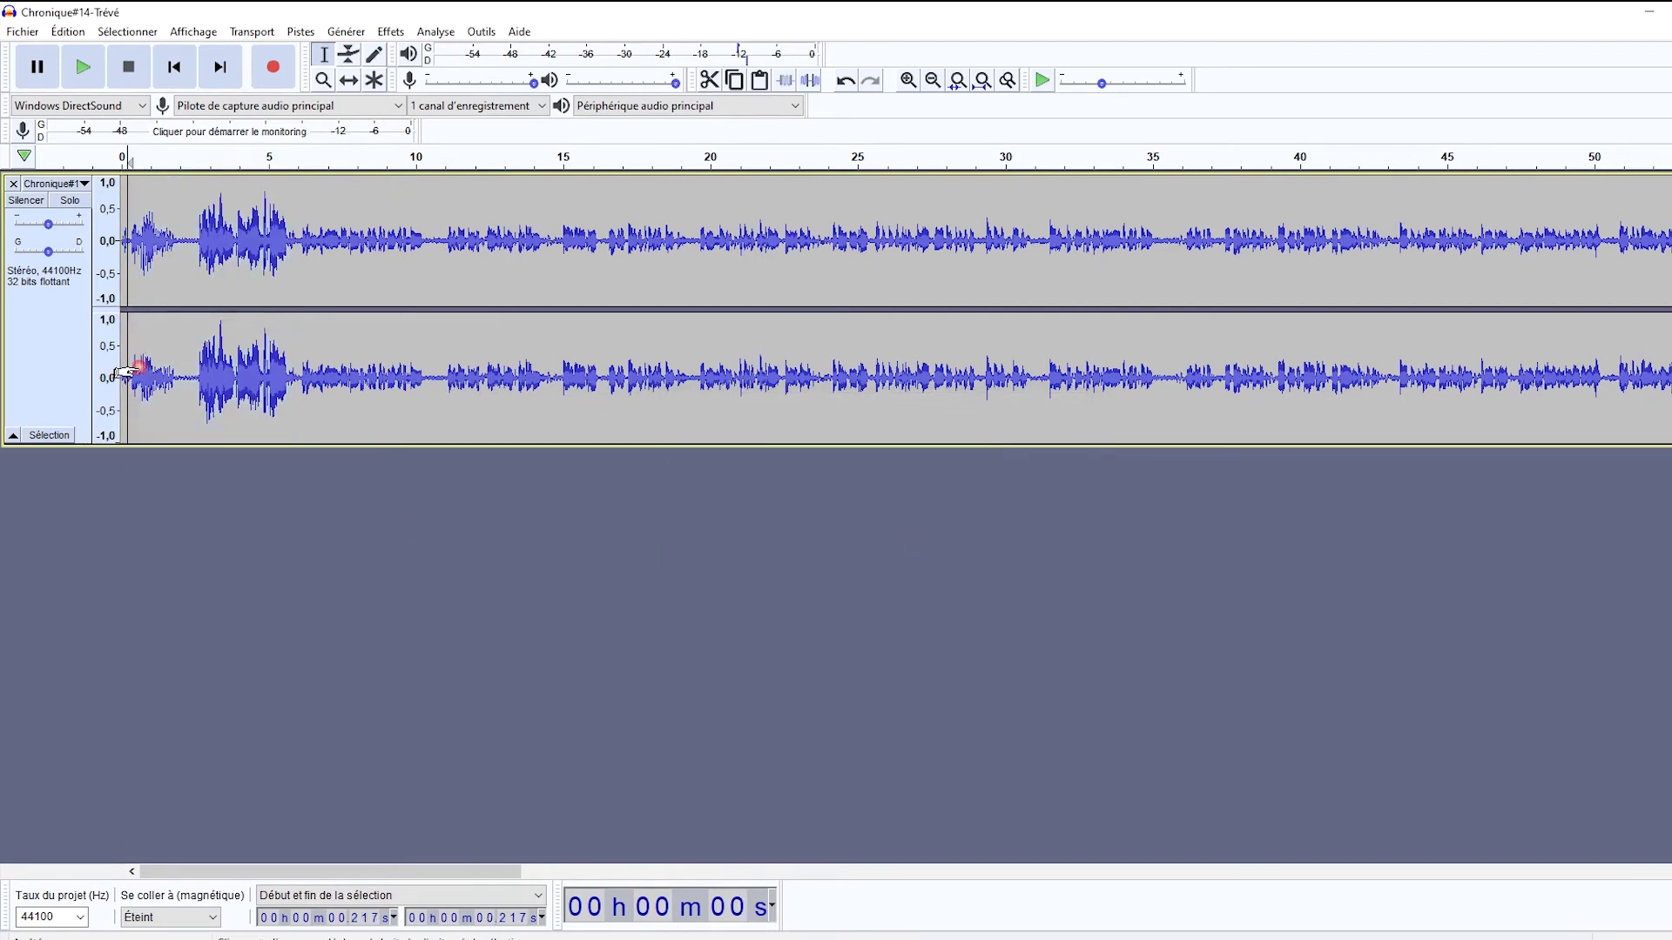
{"action": "key", "text": "space"}
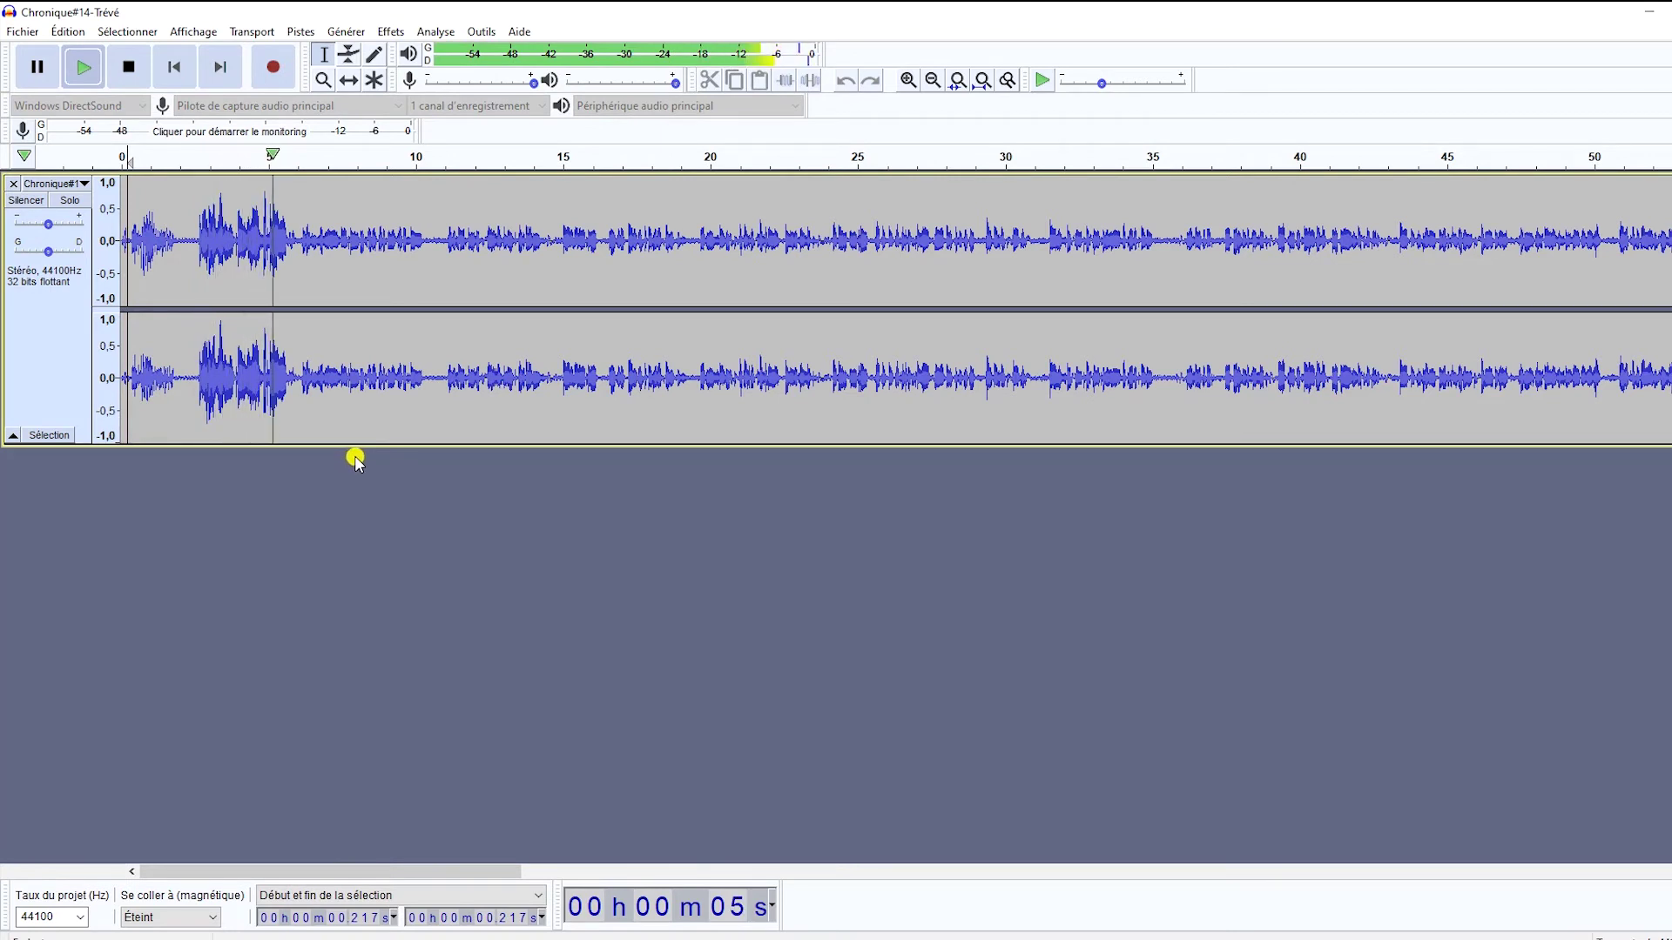
{"action": "key", "text": "space"}
{"action": "left_click", "coordinate": [260, 366]}
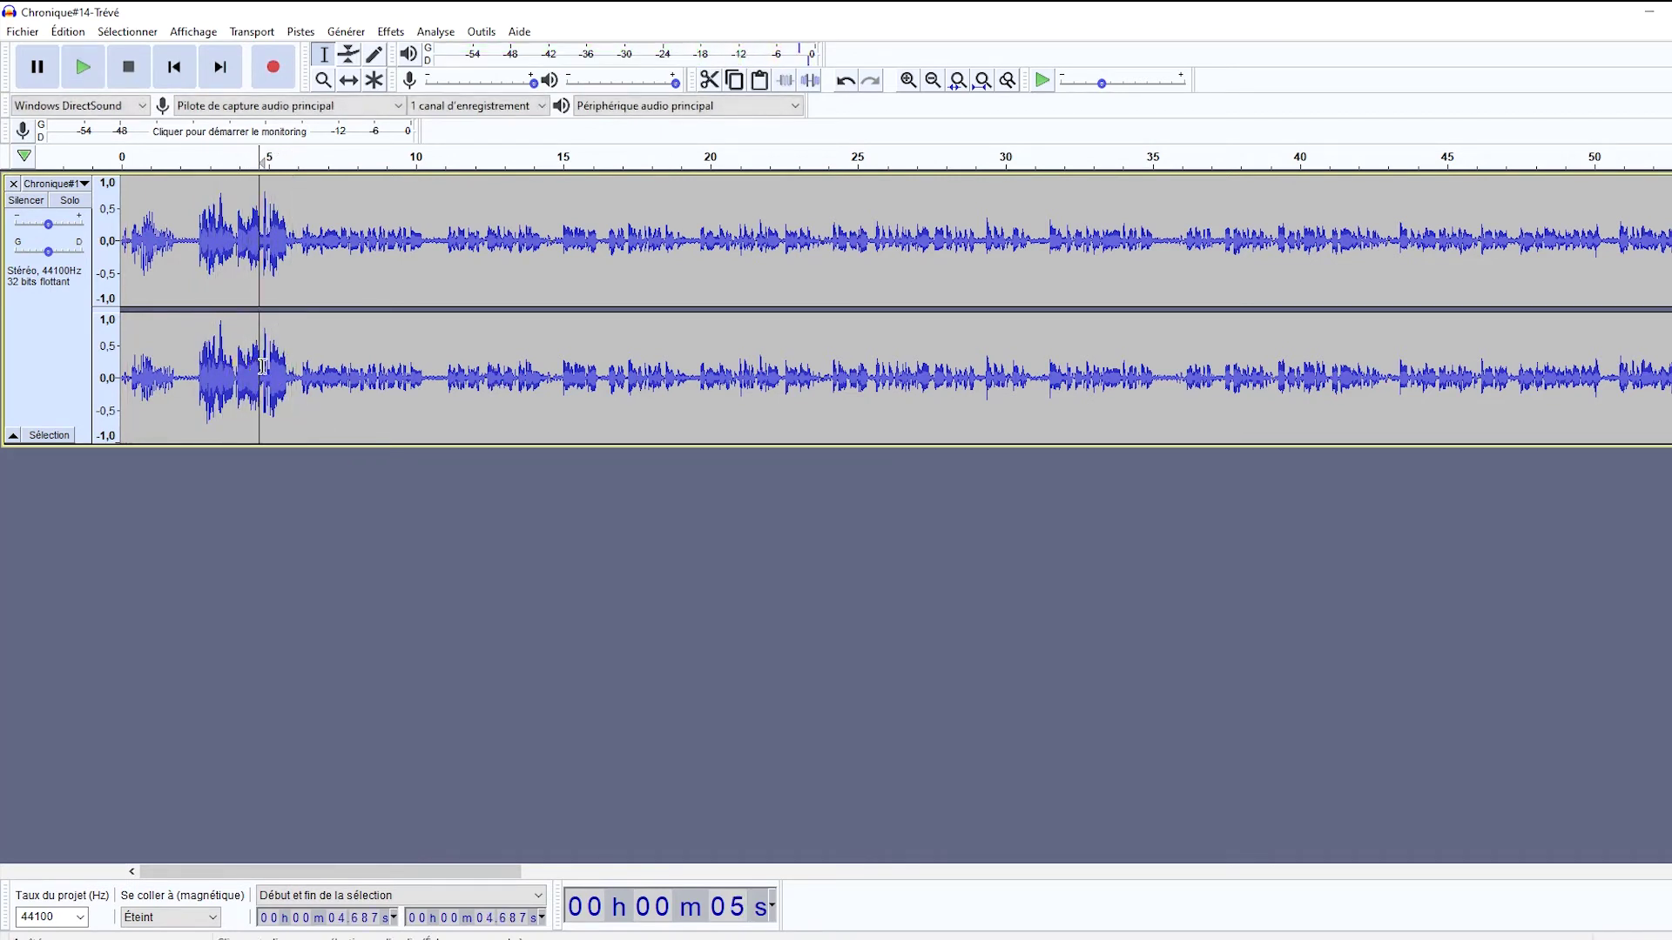
{"action": "left_click", "coordinate": [177, 381]}
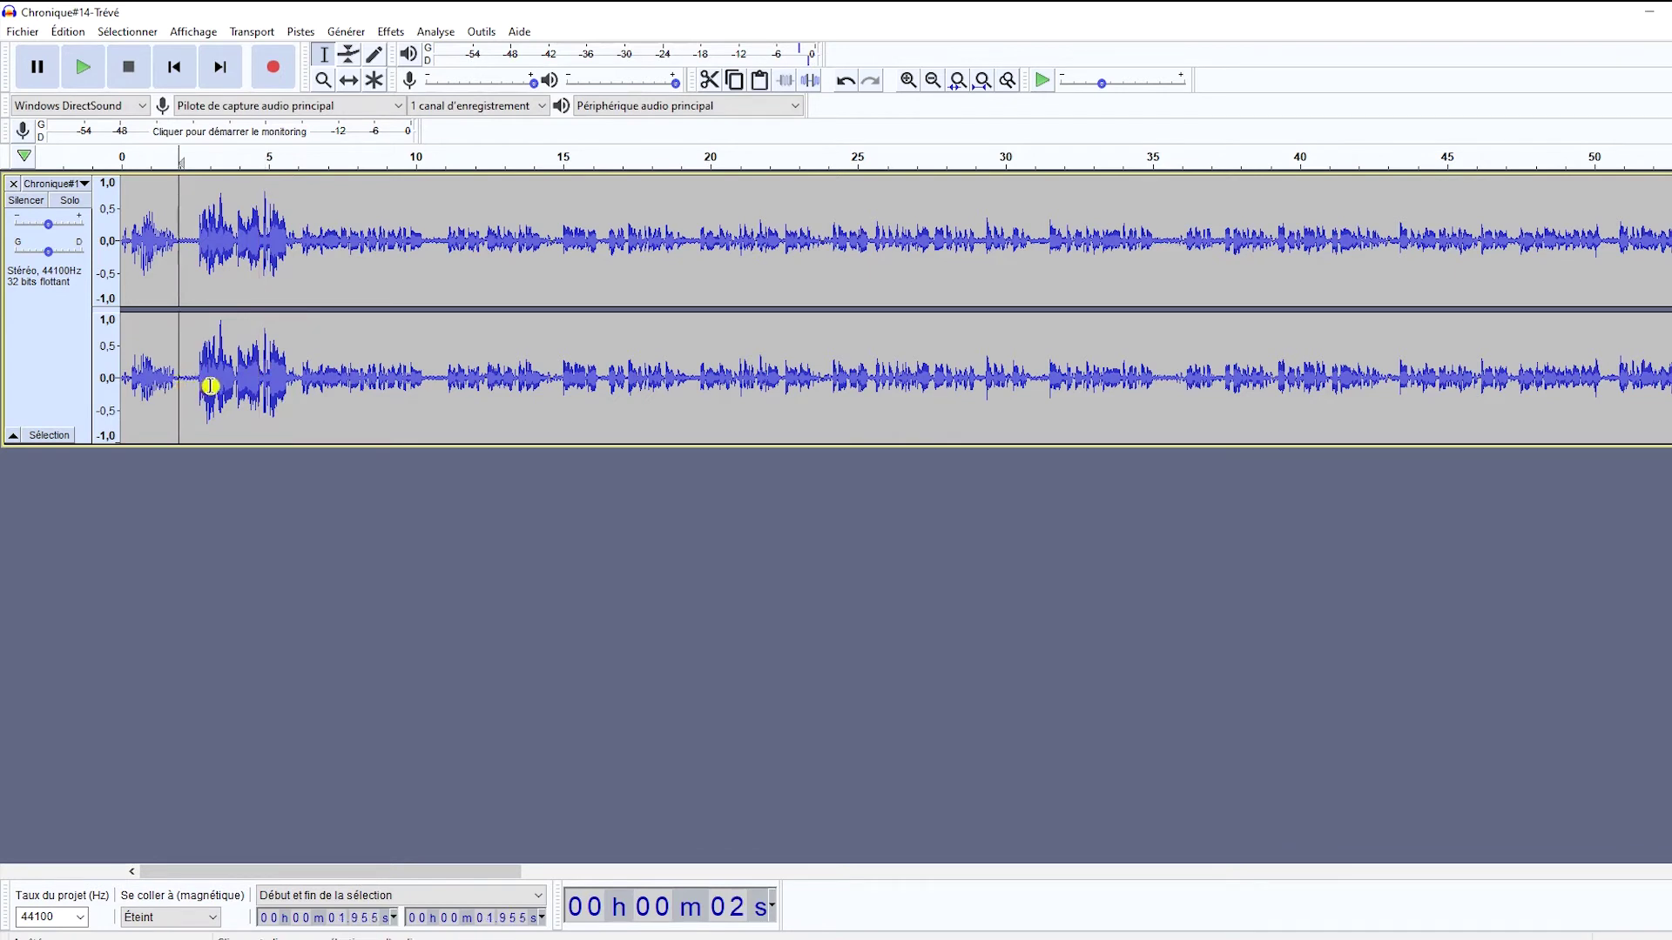
Undo the normalisation and the noise reduction, and clear the restored selection.
{"action": "key", "text": "ctrl+z"}
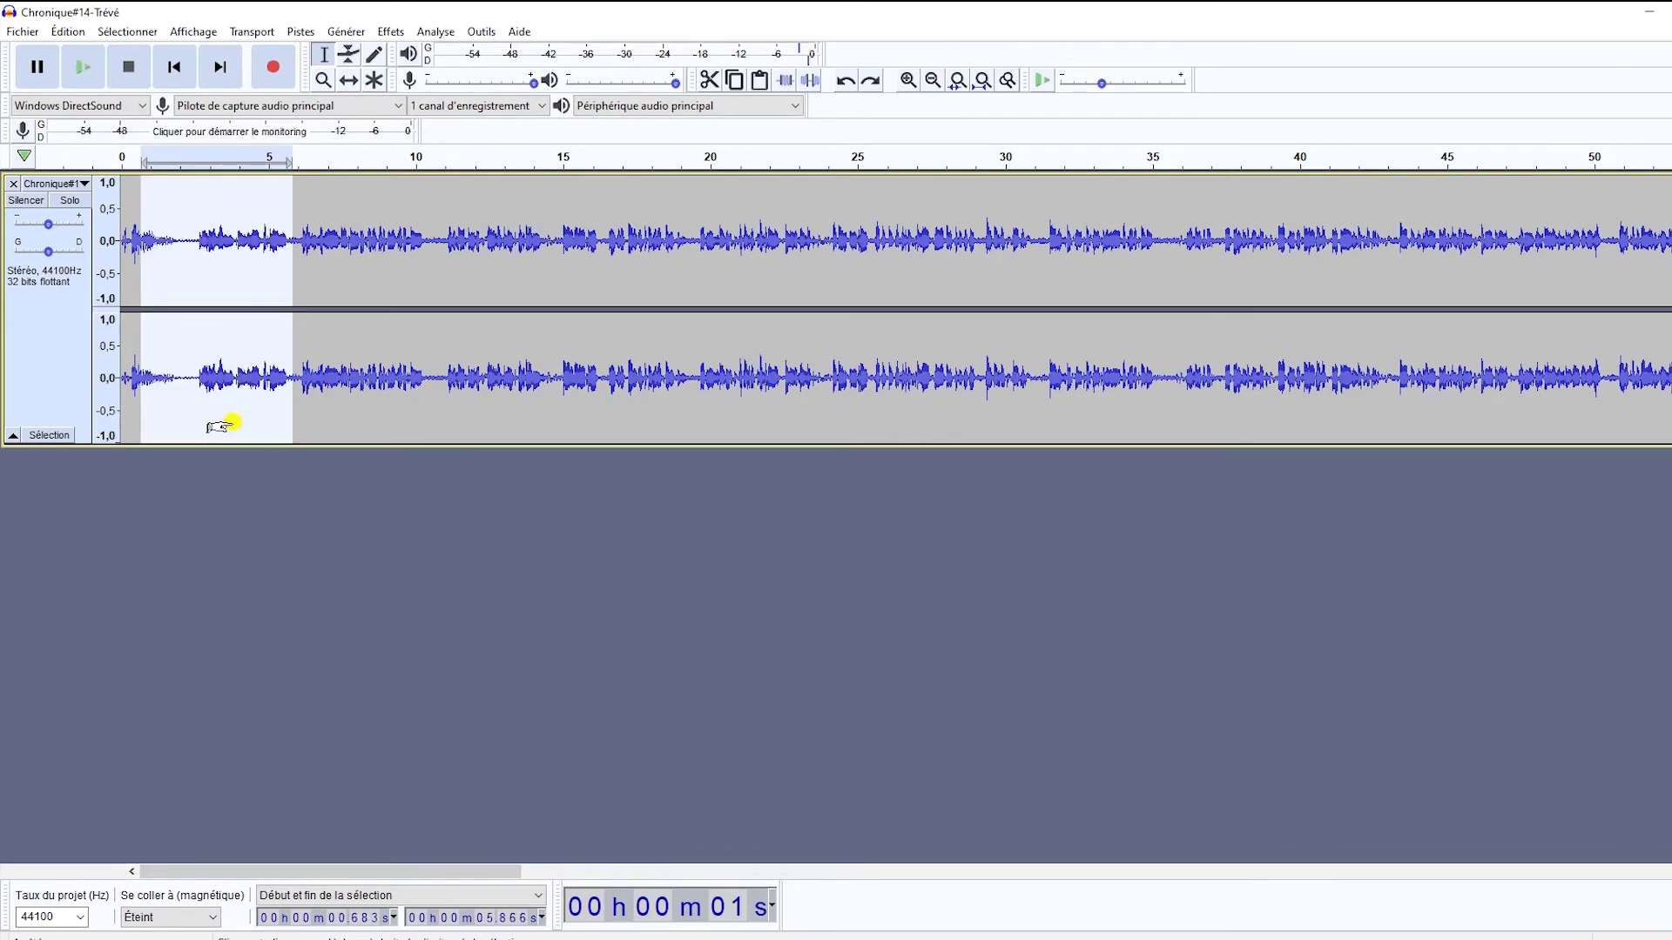
{"action": "key", "text": "ctrl+y"}
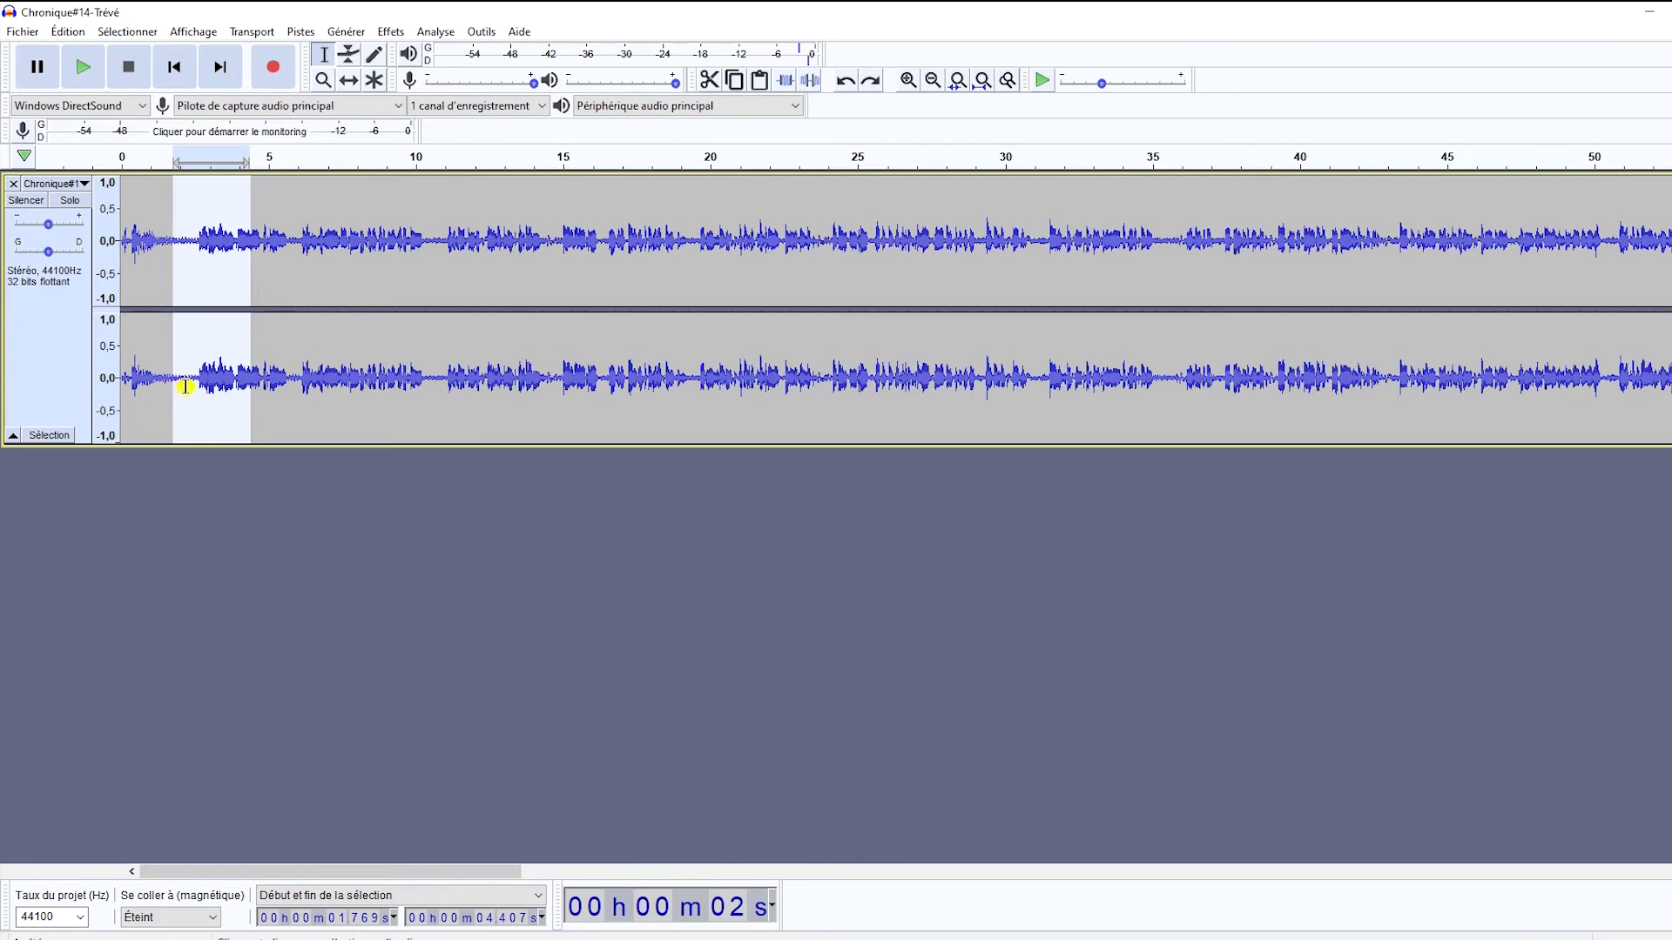
{"action": "left_click", "coordinate": [186, 387]}
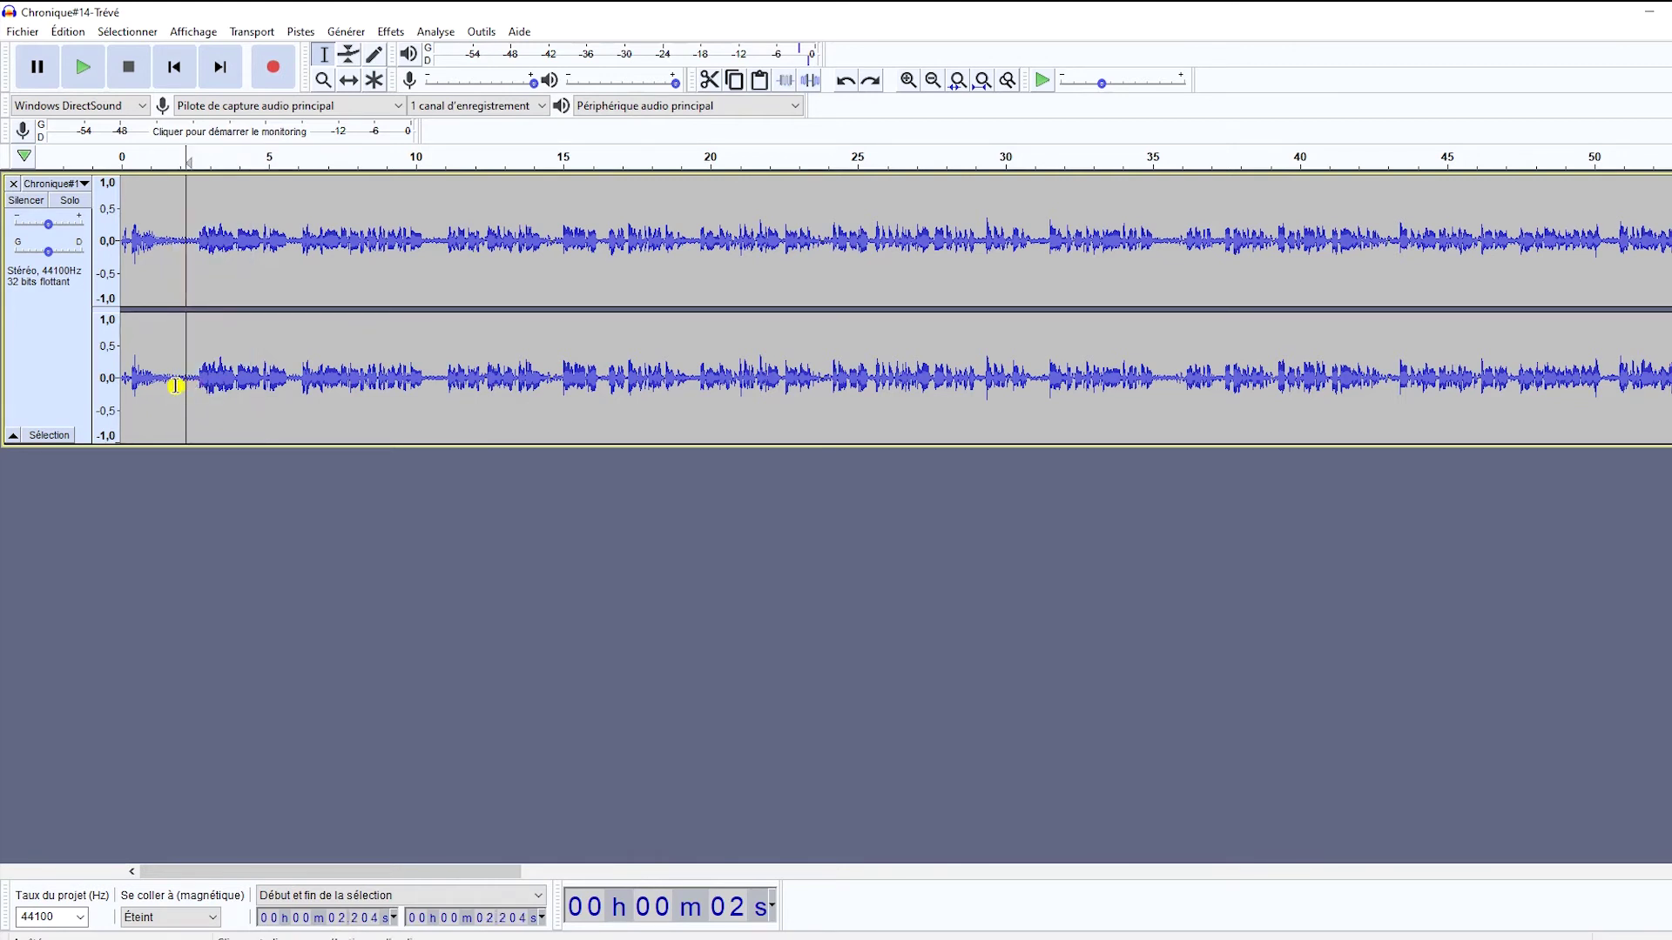
Select the noise-only passage from about 1.3 s to 2.5 s and play it.
{"action": "left_click_drag", "start_coordinate": [161, 386], "coordinate": [198, 388]}
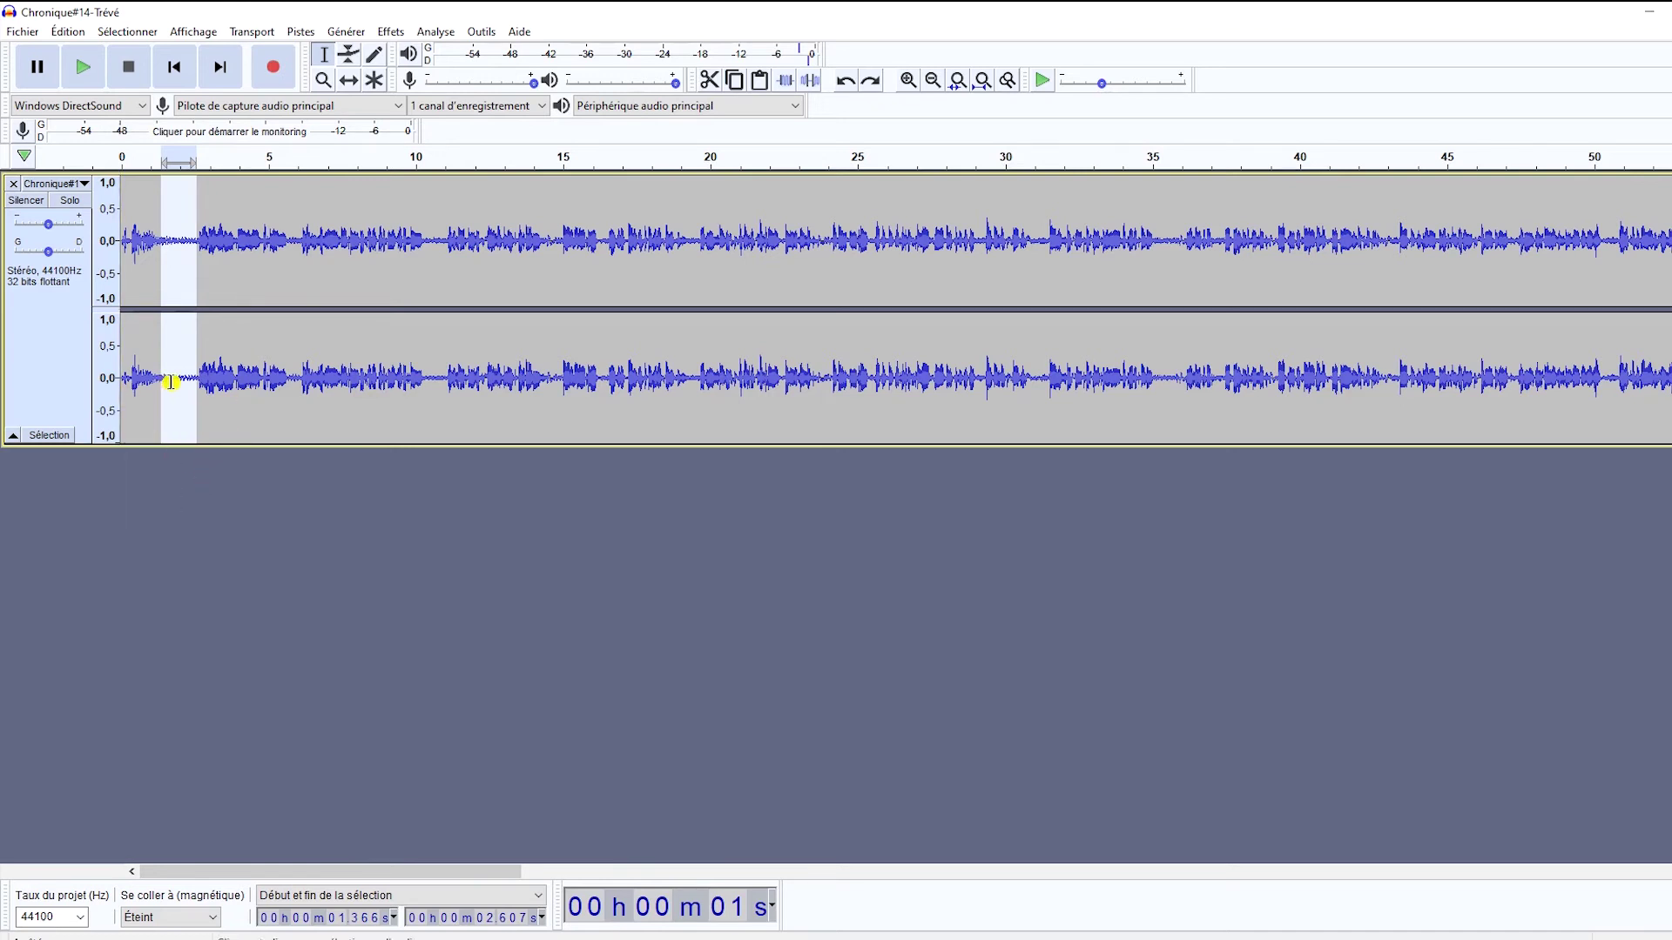
{"action": "left_click_drag", "start_coordinate": [172, 377], "coordinate": [228, 377]}
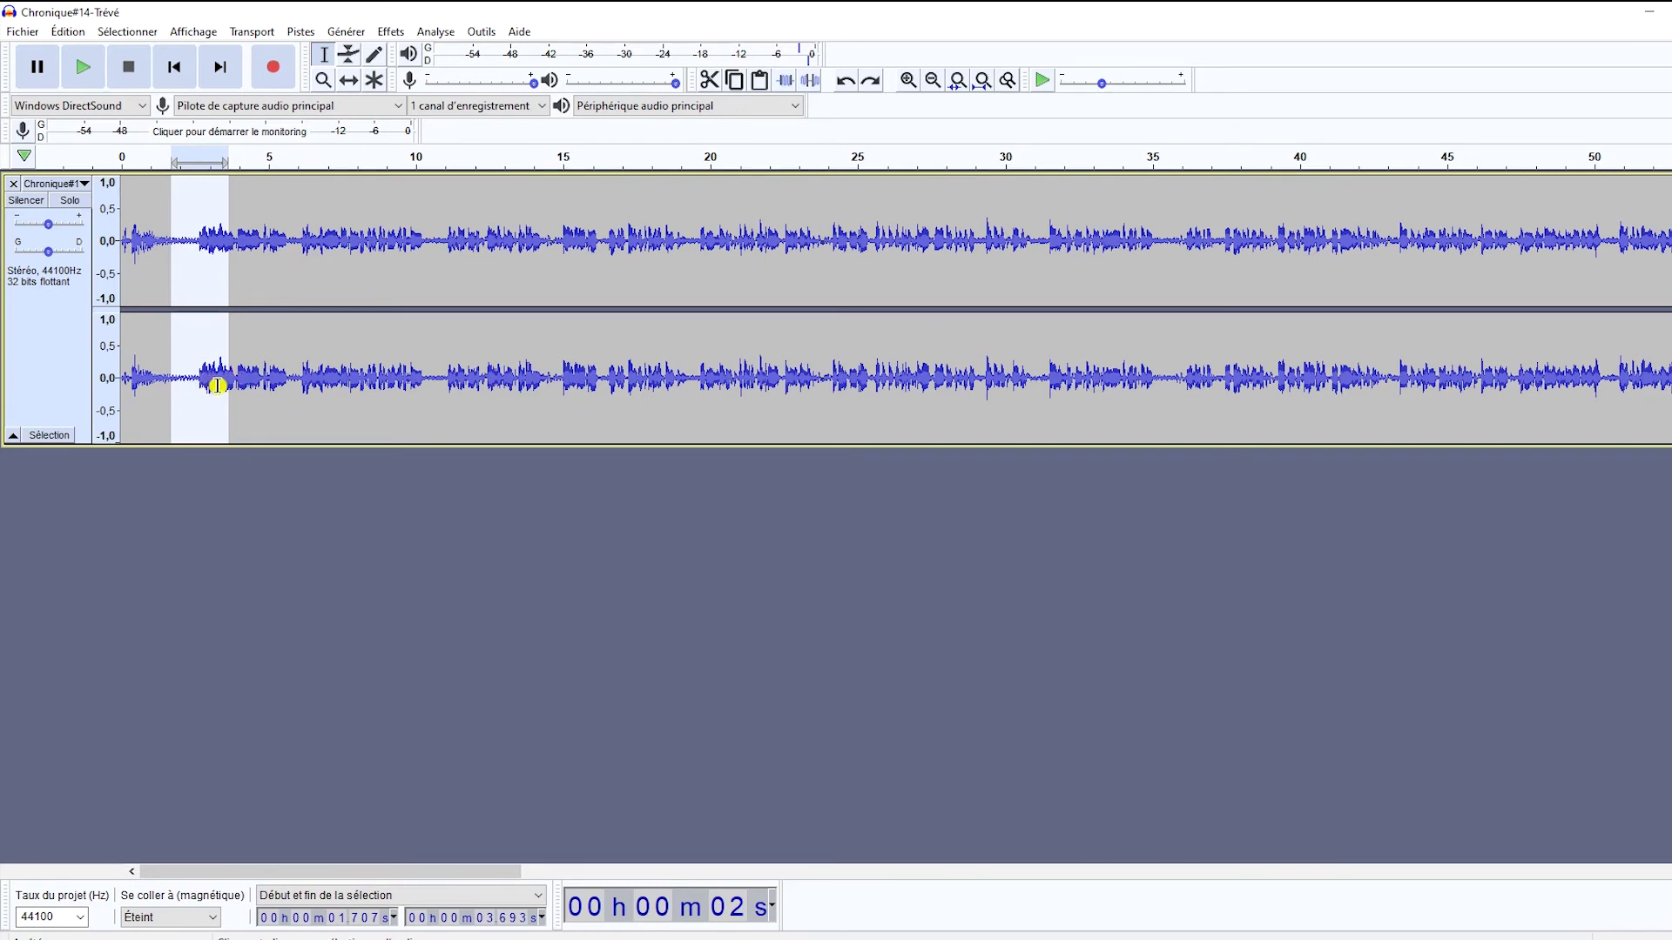
{"action": "left_click", "coordinate": [156, 379]}
{"action": "left_click_drag", "start_coordinate": [160, 379], "coordinate": [194, 380]}
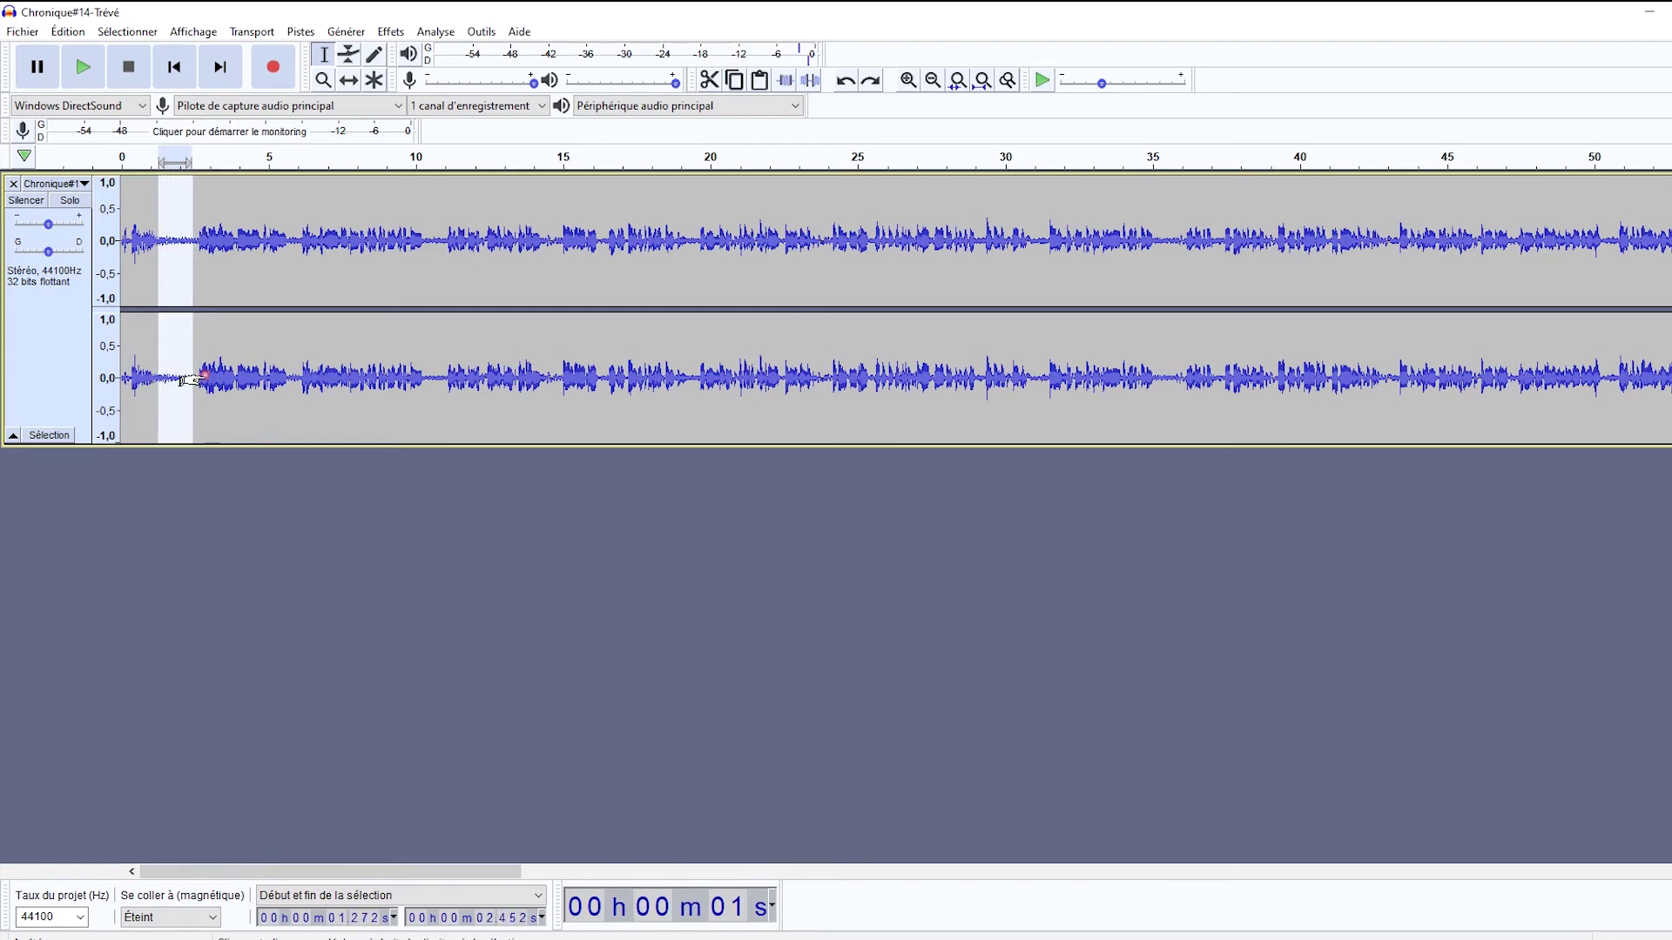
{"action": "key", "text": "space"}
Analyse the noise level of the selected passage with the Noise Gate effect's "Analyser le niveau de bruit" function.
{"action": "left_click", "coordinate": [388, 35]}
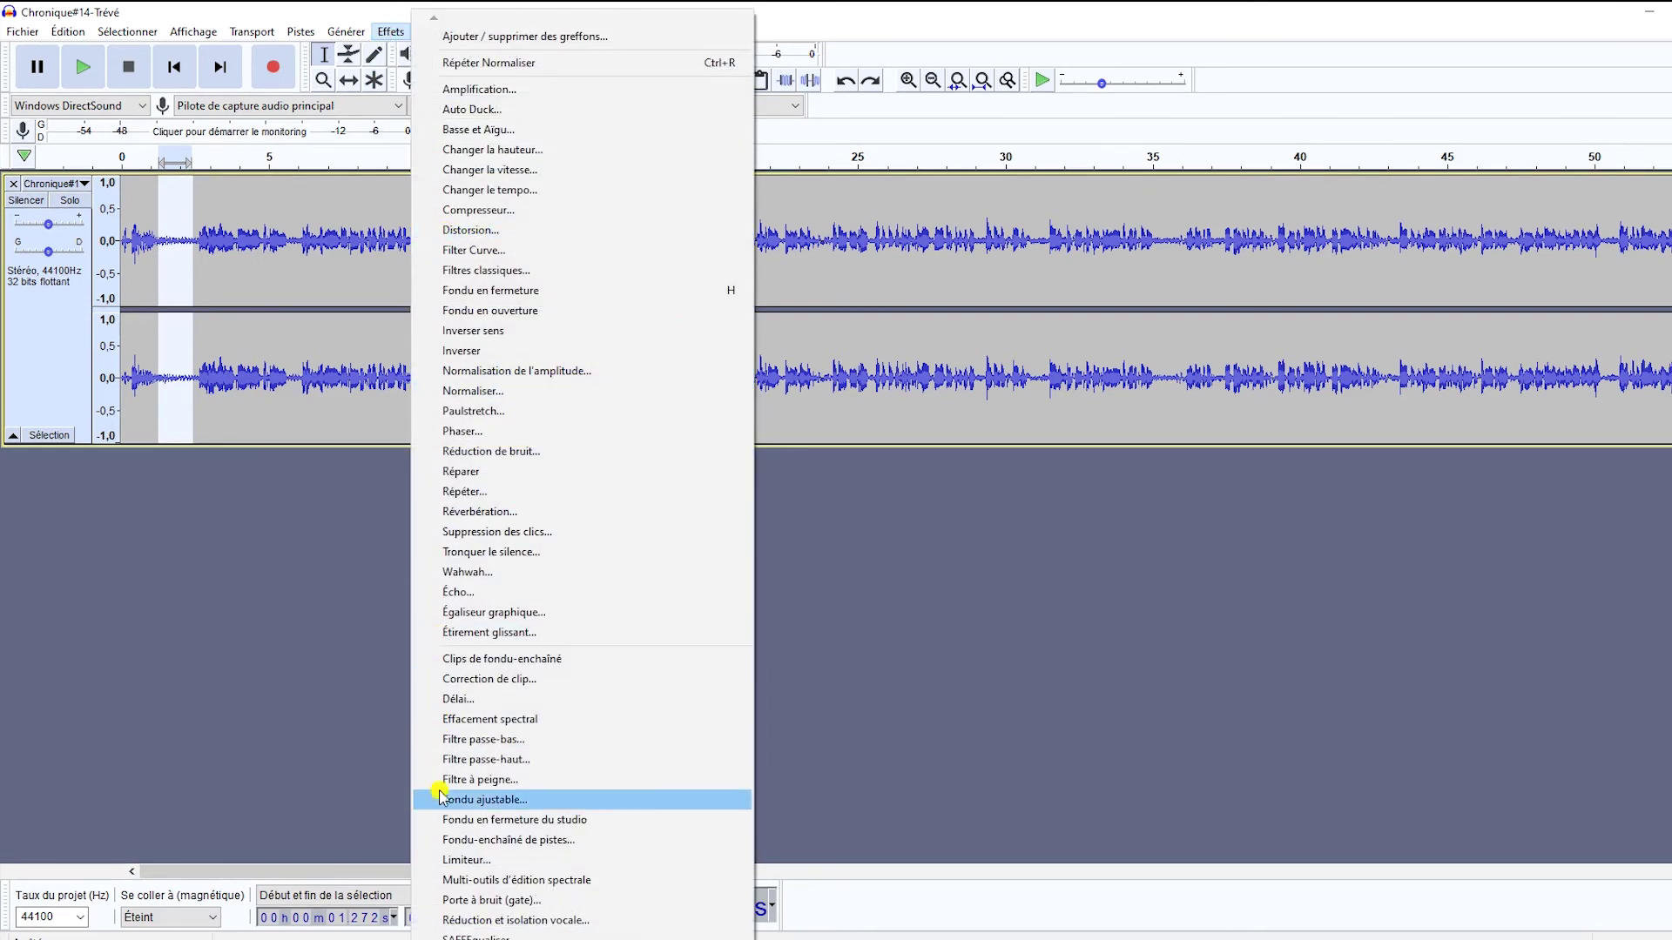
{"action": "left_click", "coordinate": [491, 902]}
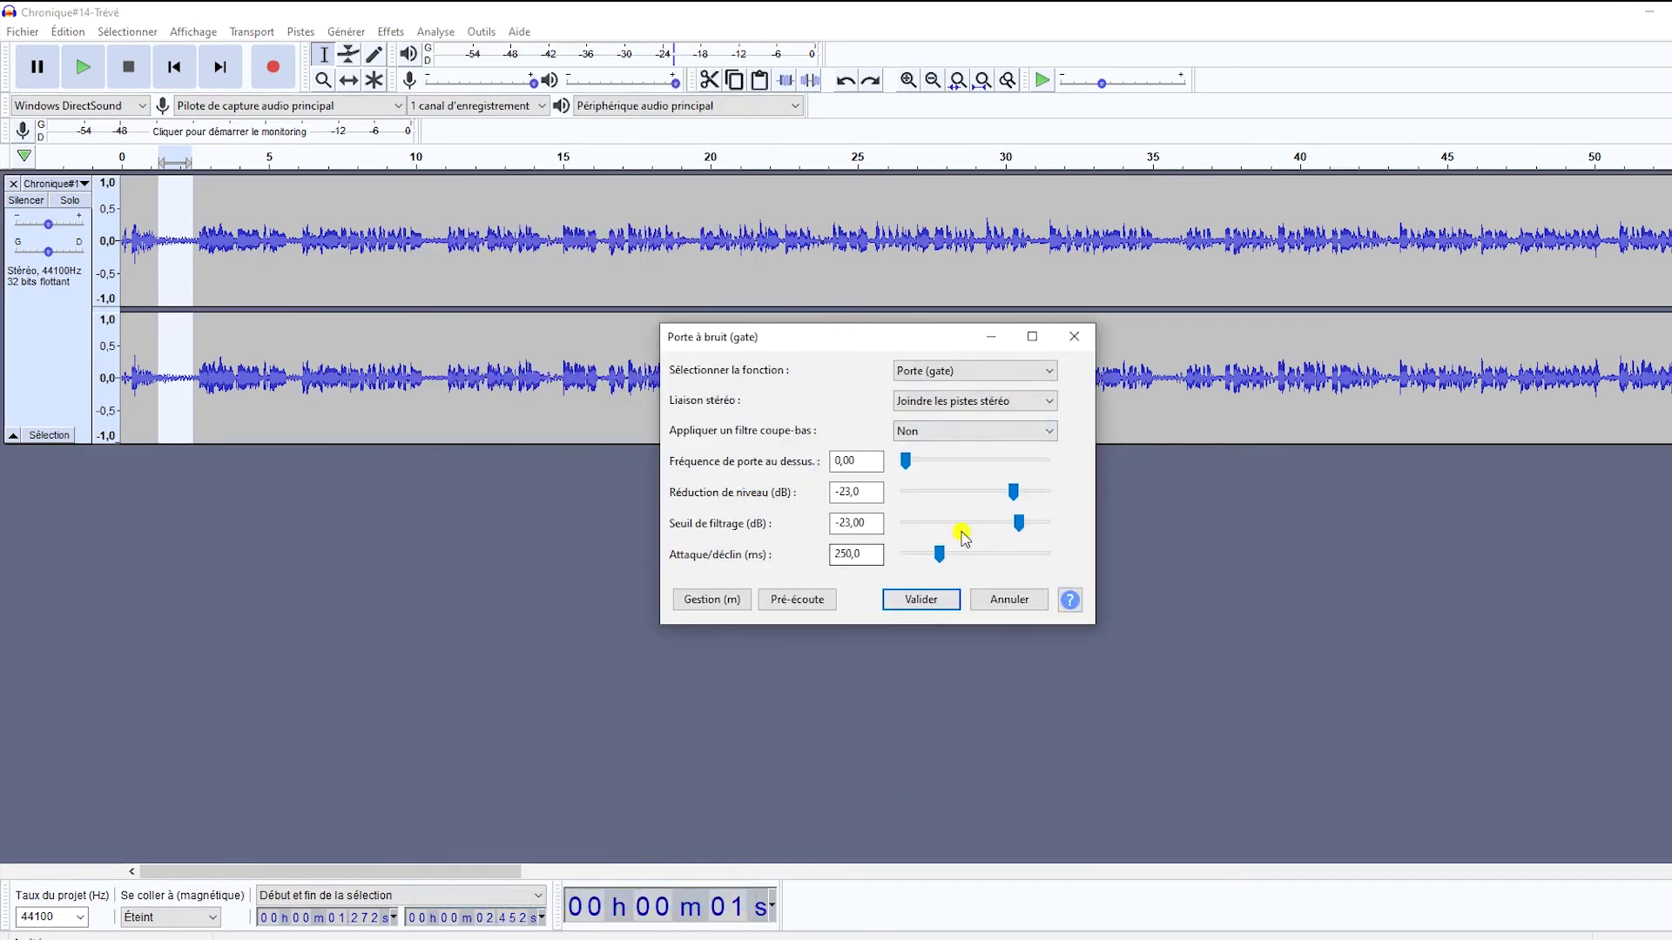
{"action": "left_click", "coordinate": [982, 376]}
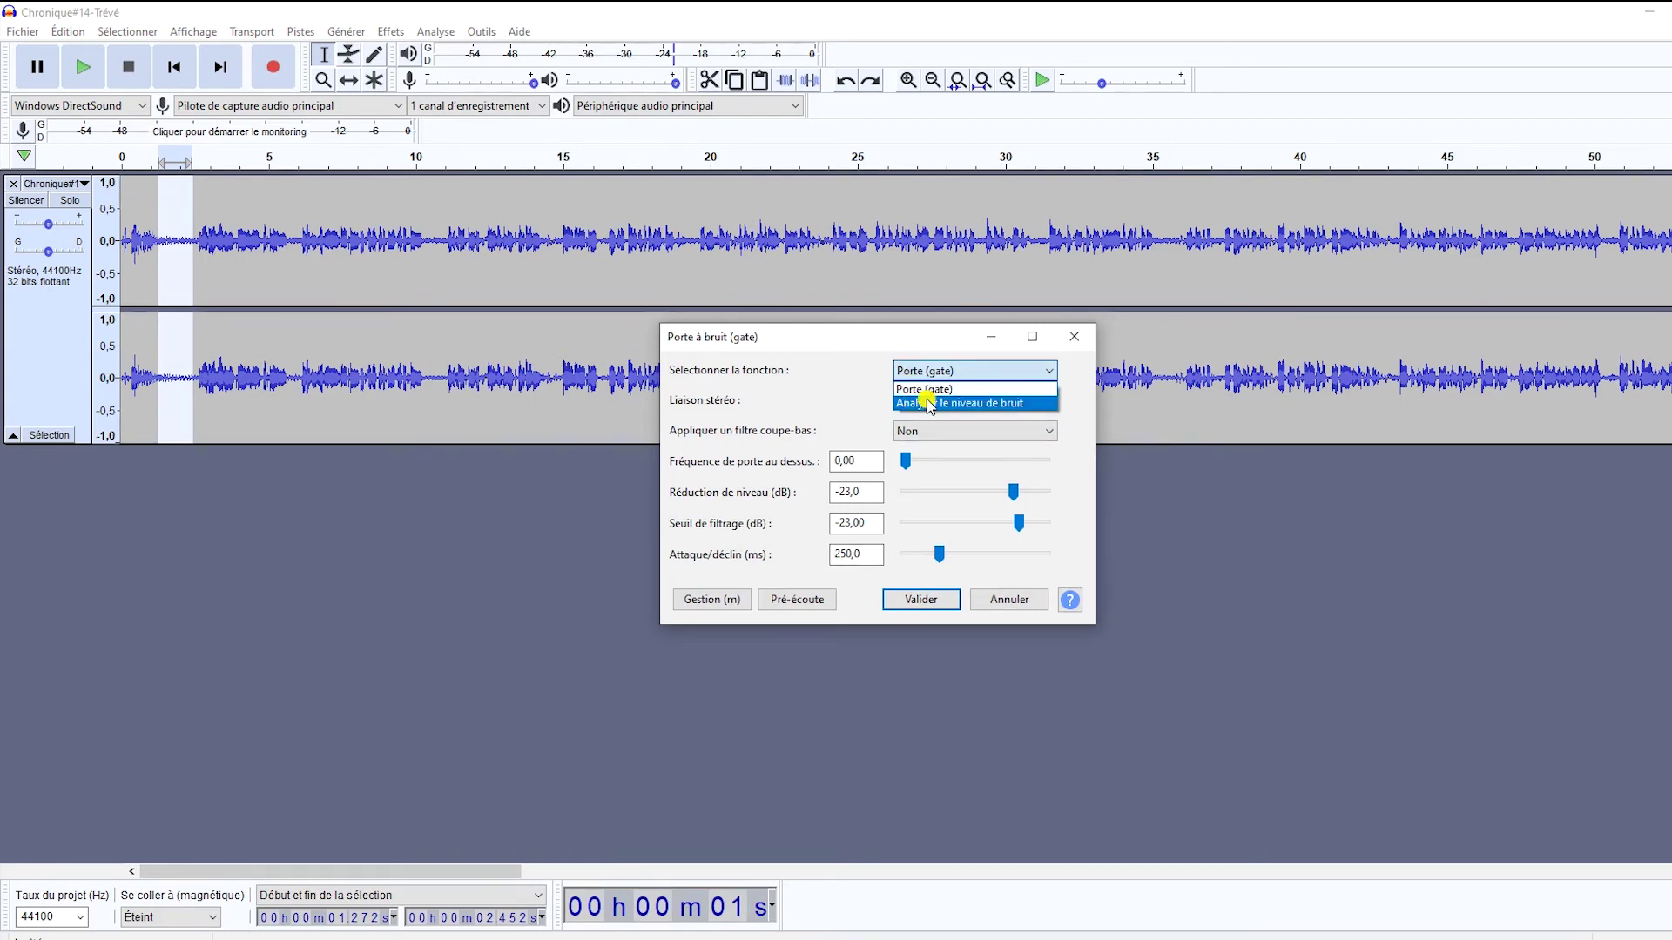
{"action": "left_click", "coordinate": [936, 405]}
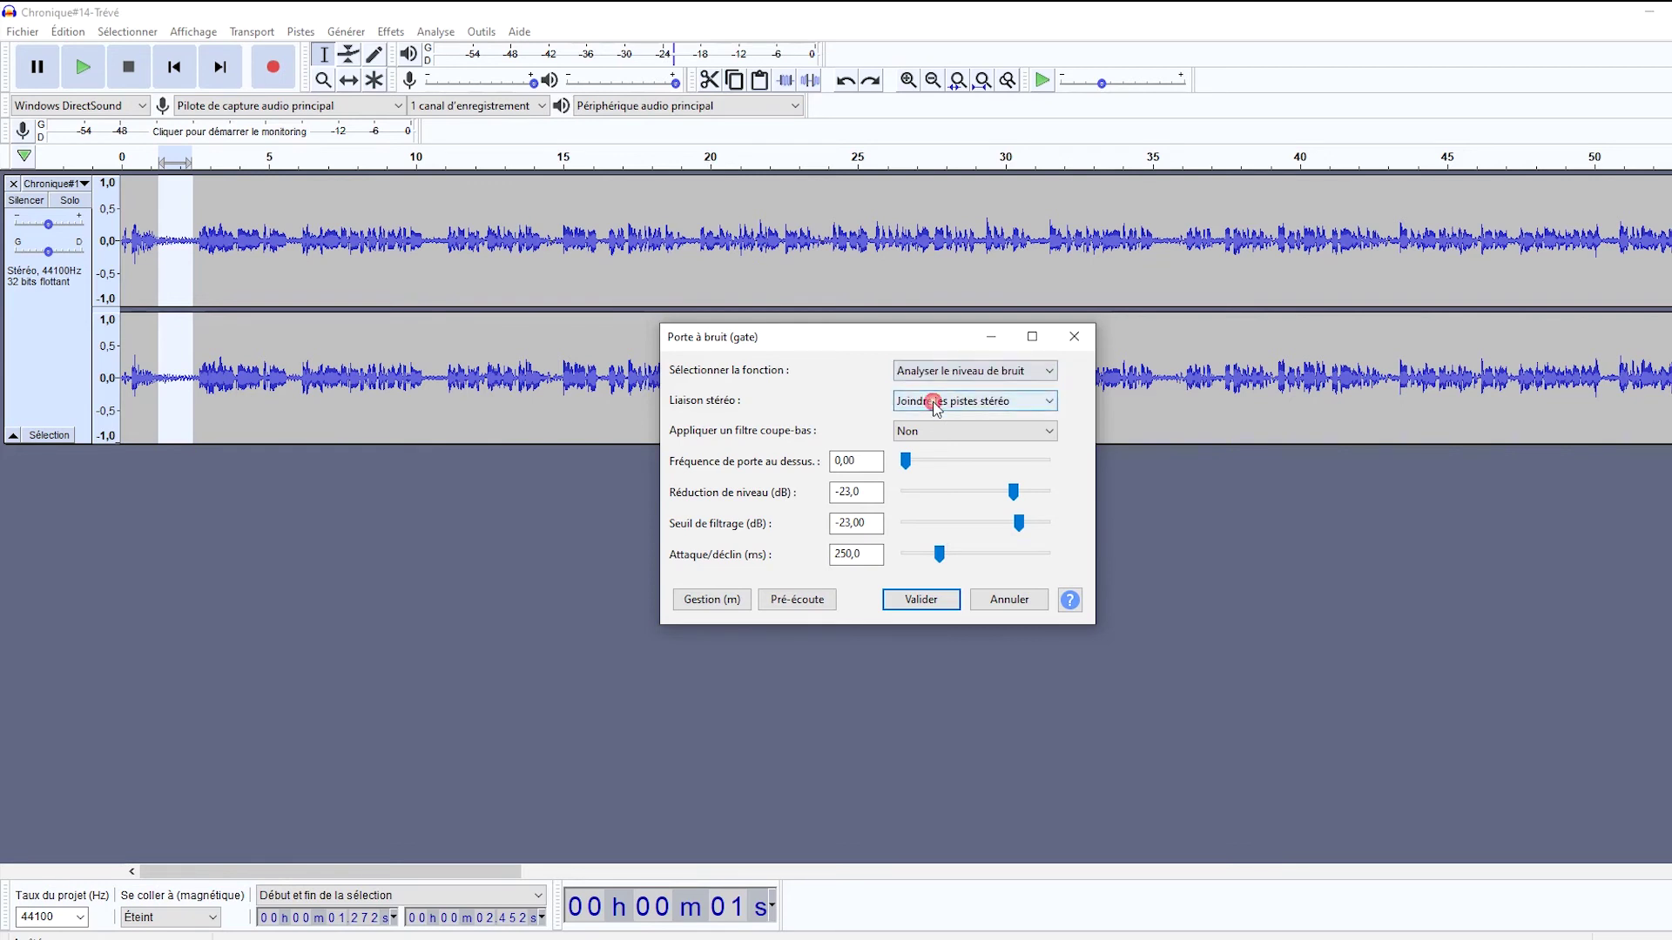
{"action": "left_click", "coordinate": [925, 372]}
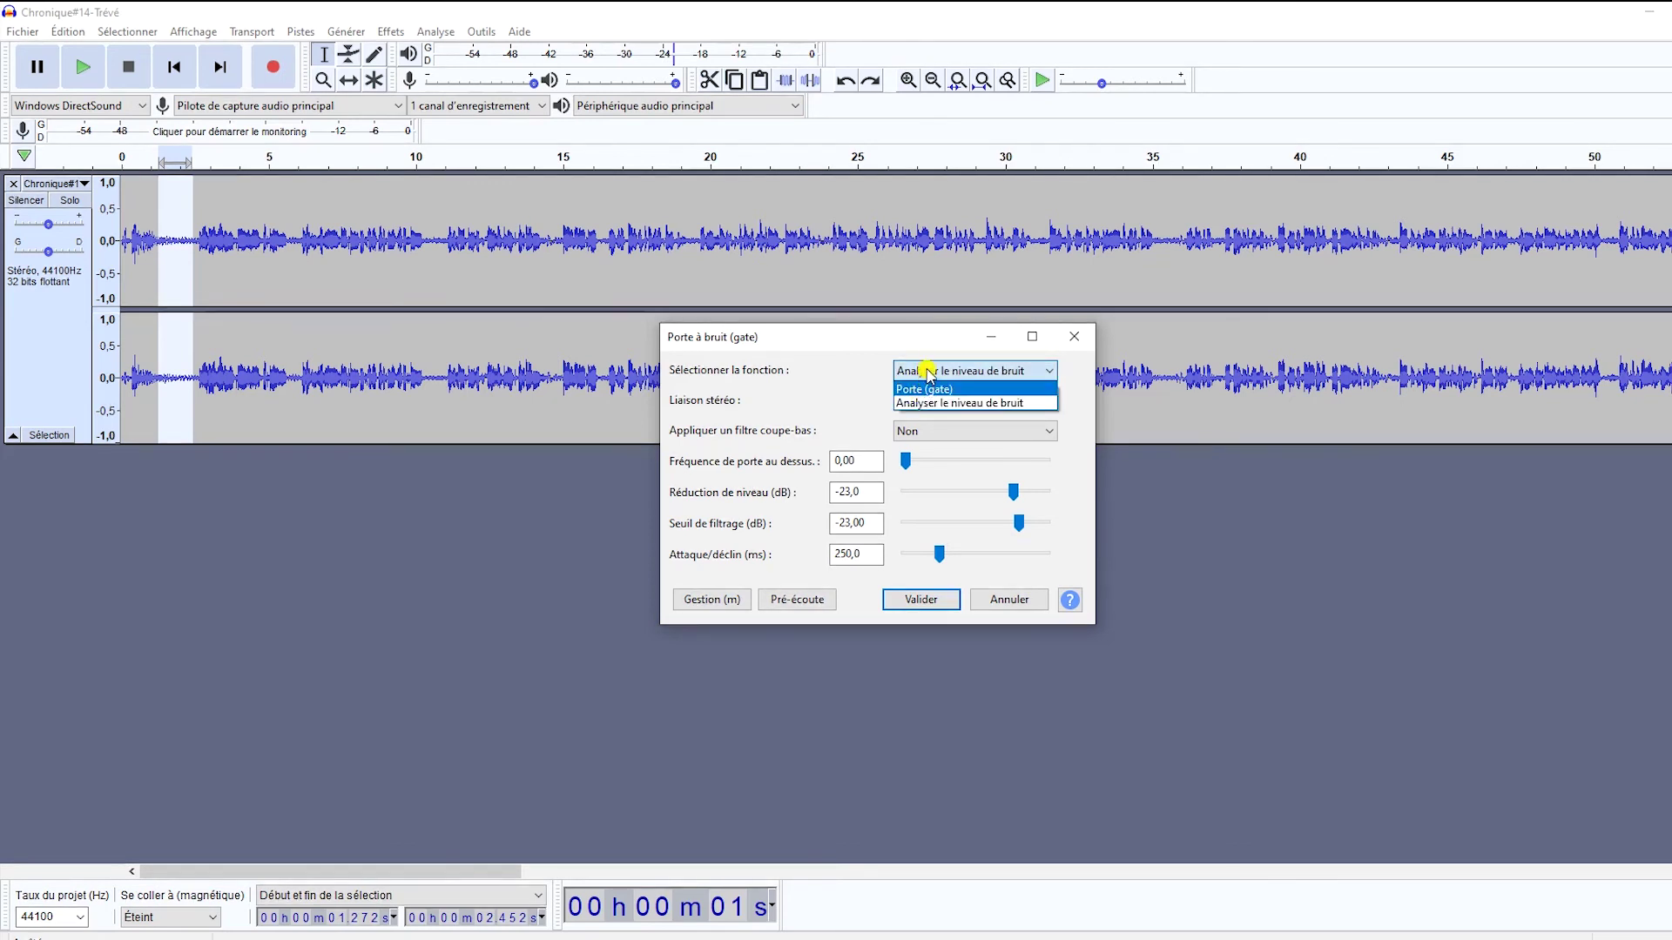
{"action": "left_click", "coordinate": [930, 374]}
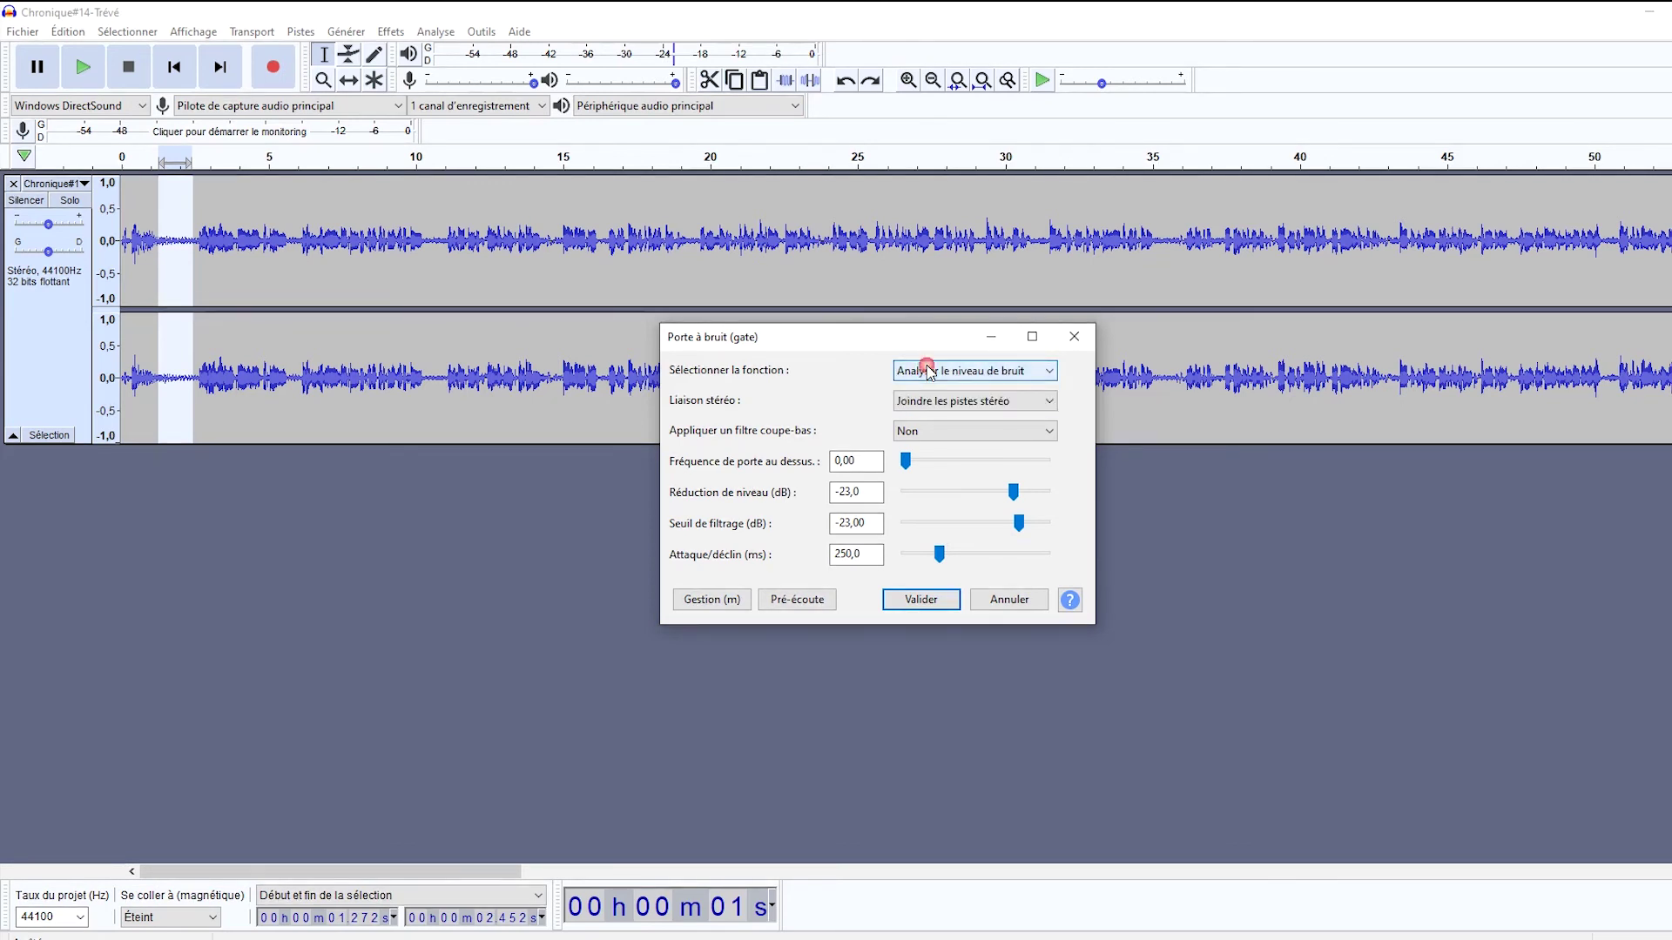
{"action": "left_click", "coordinate": [920, 599]}
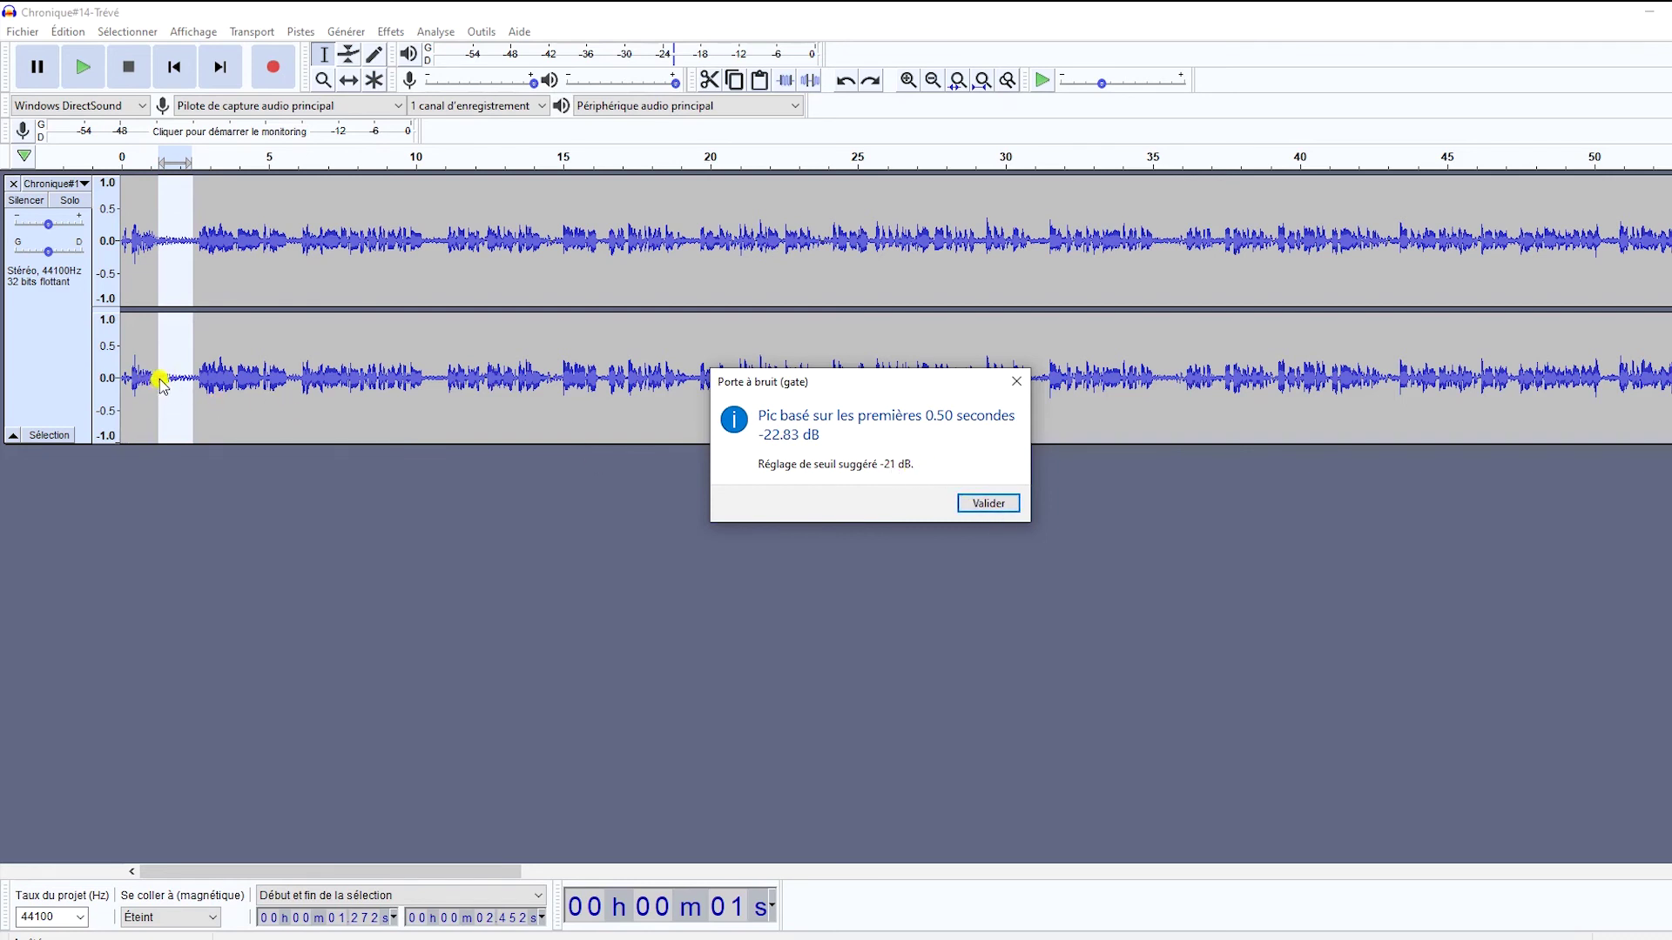
{"action": "left_click", "coordinate": [989, 504]}
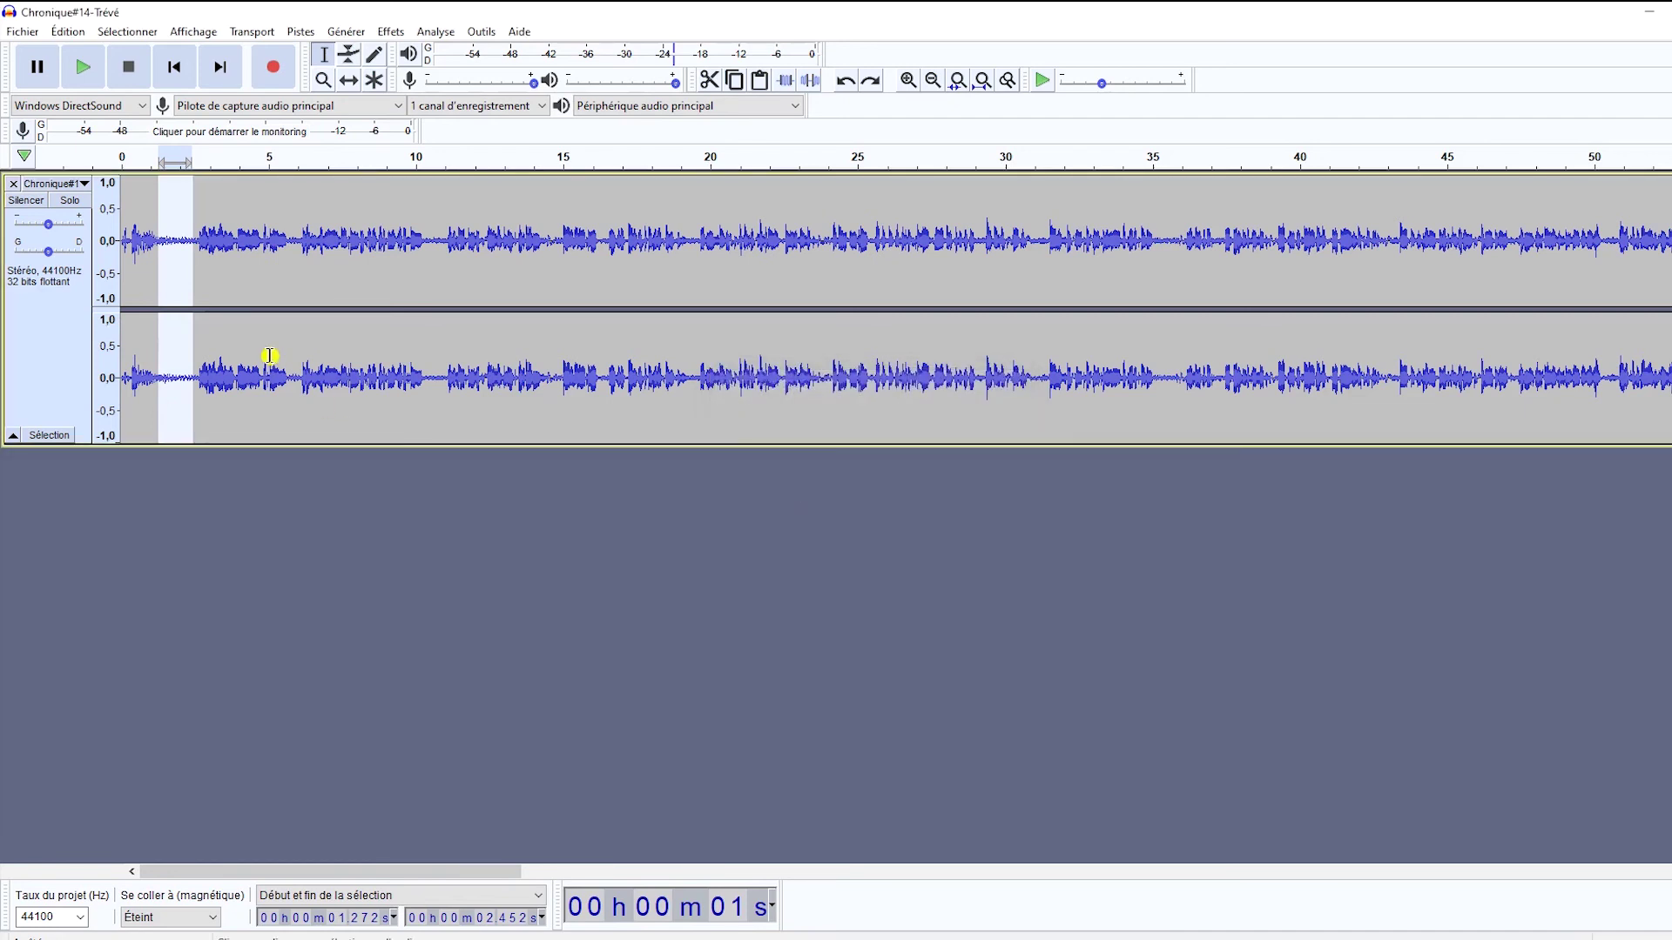
Select the passage from about 1.7 s to 4.2 s and set the Noise Gate effect's function to "Porte (gate)".
{"action": "left_click_drag", "start_coordinate": [245, 374], "coordinate": [170, 388]}
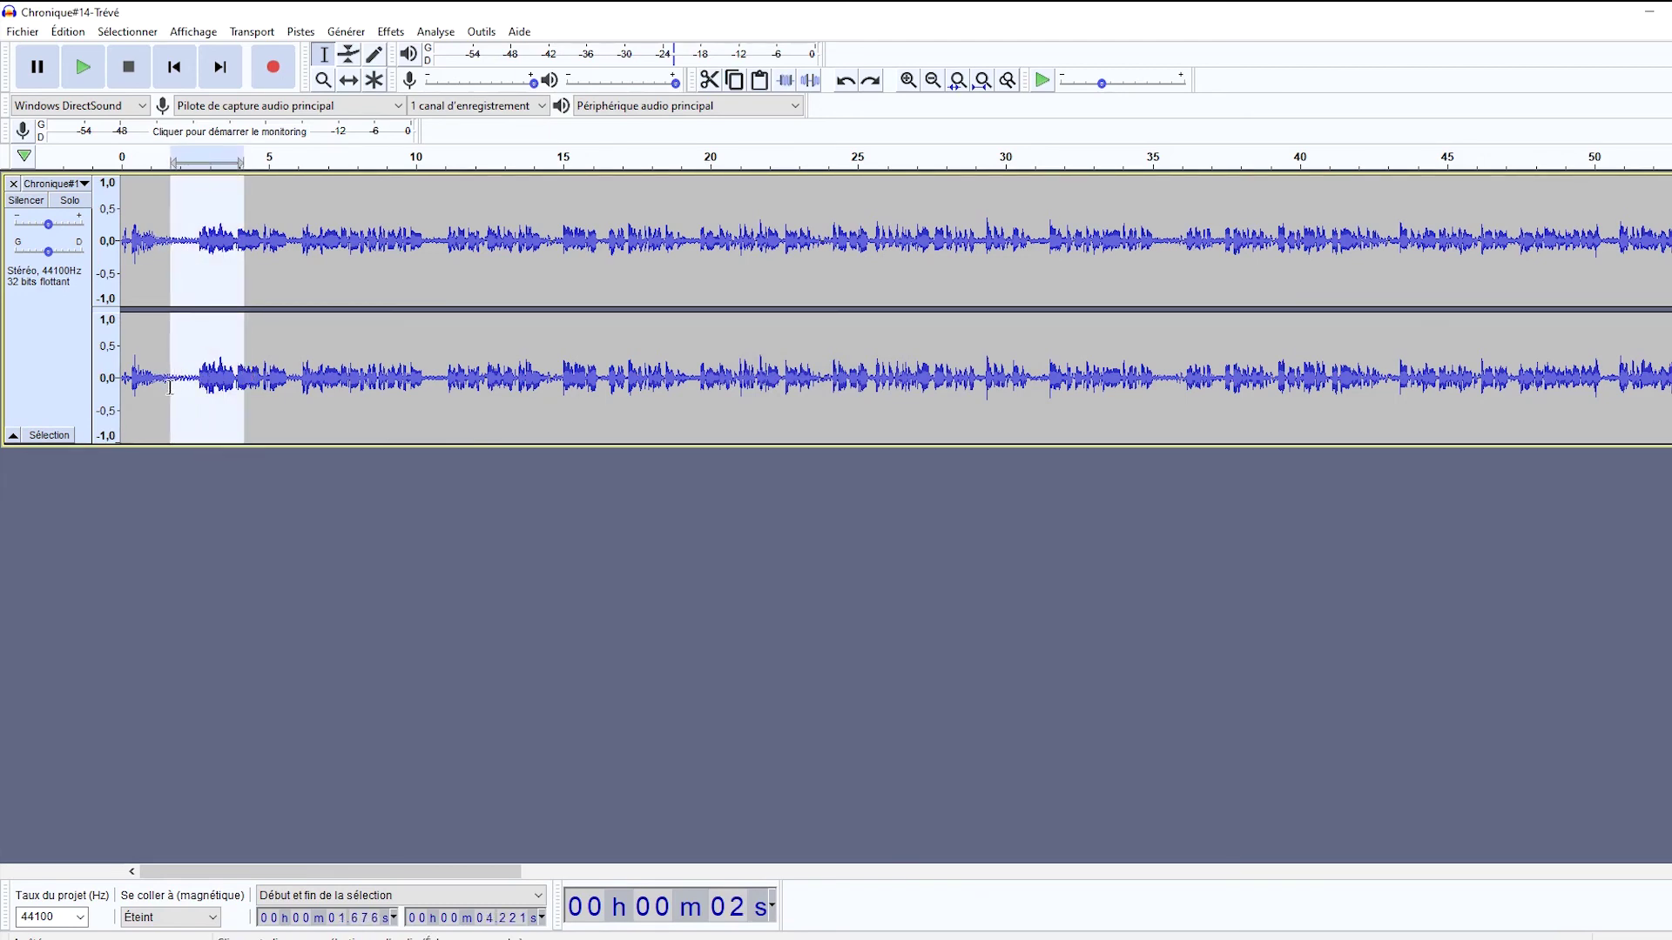
{"action": "left_click", "coordinate": [389, 33]}
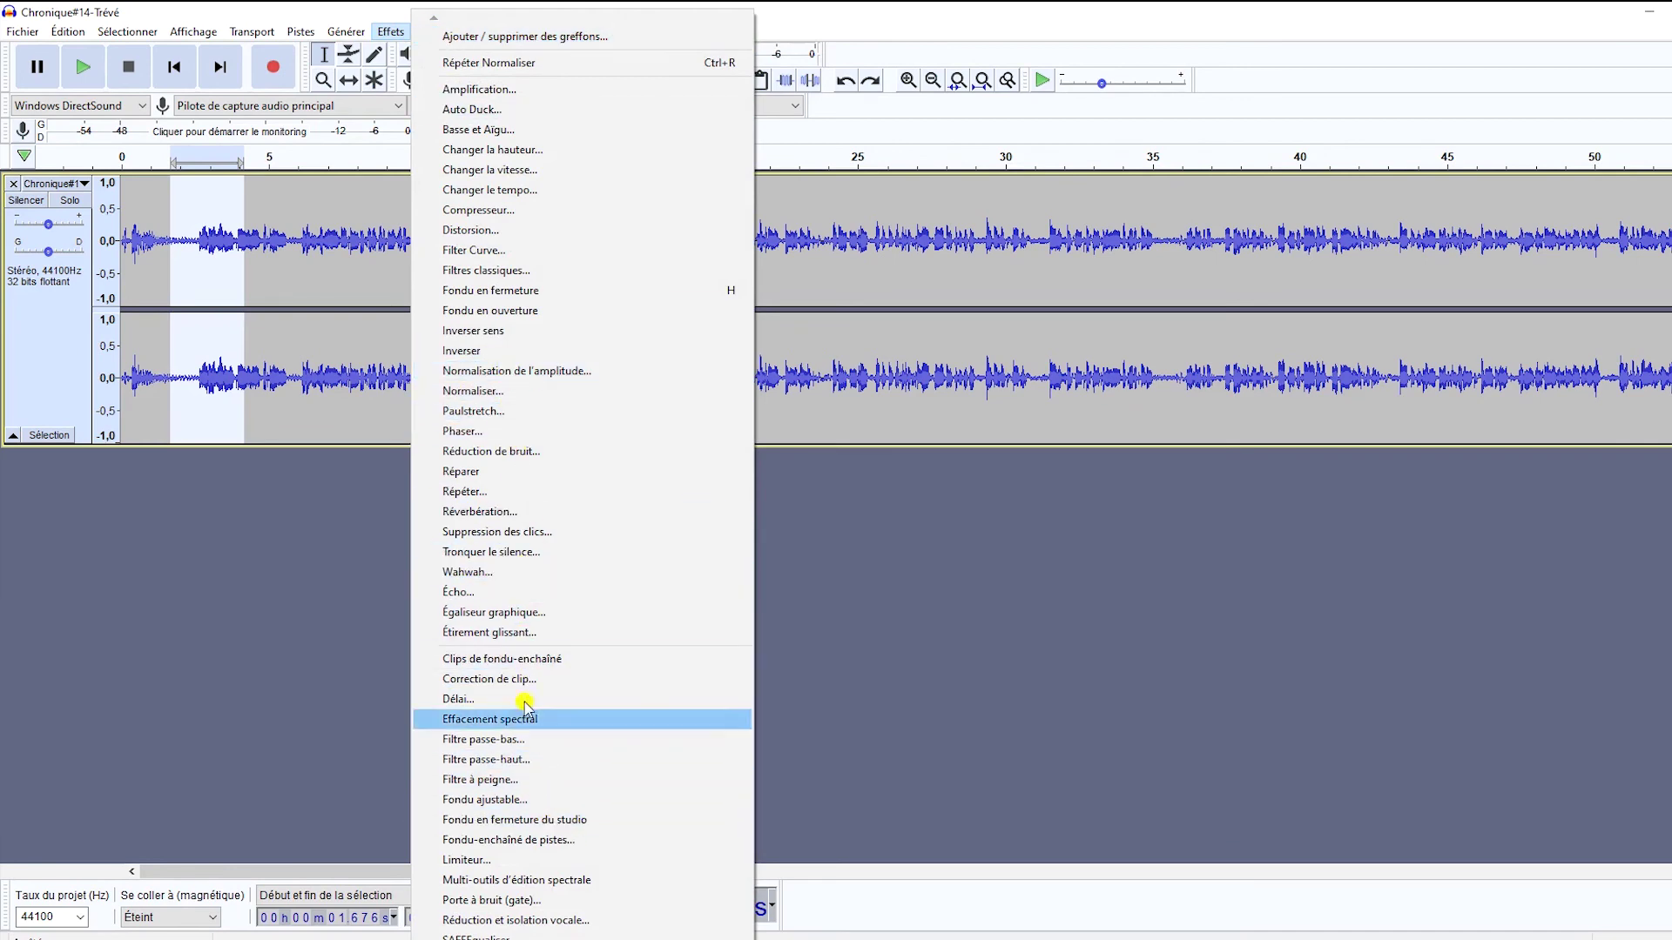
{"action": "left_click", "coordinate": [502, 901]}
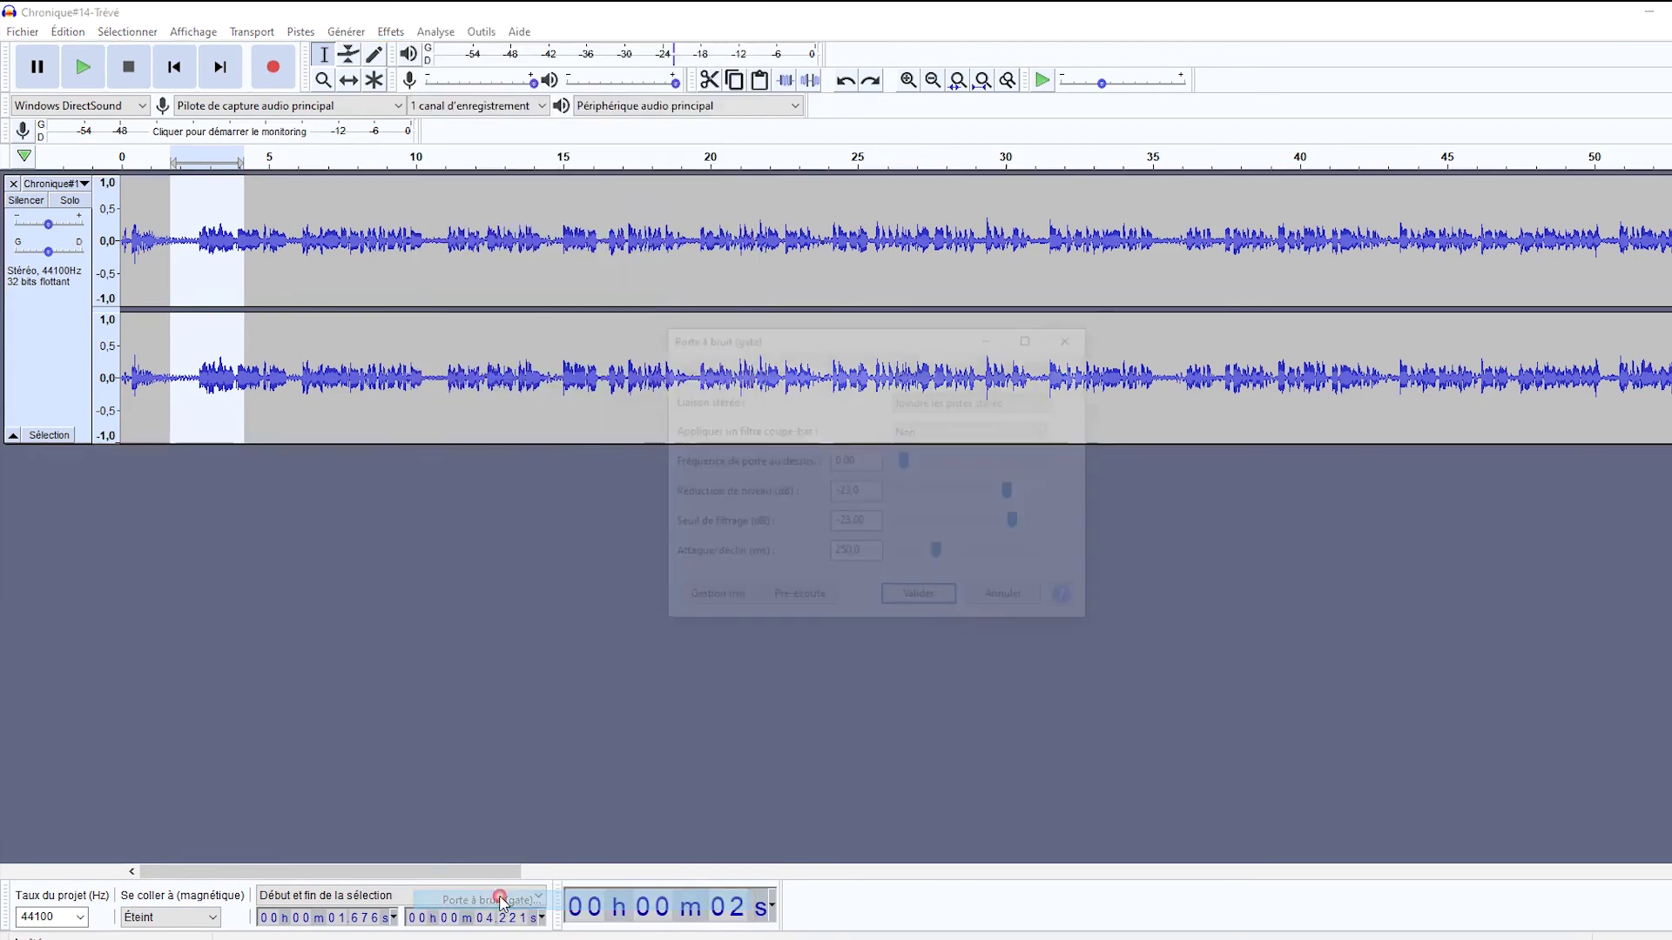
{"action": "left_click", "coordinate": [972, 372]}
{"action": "left_click", "coordinate": [955, 390]}
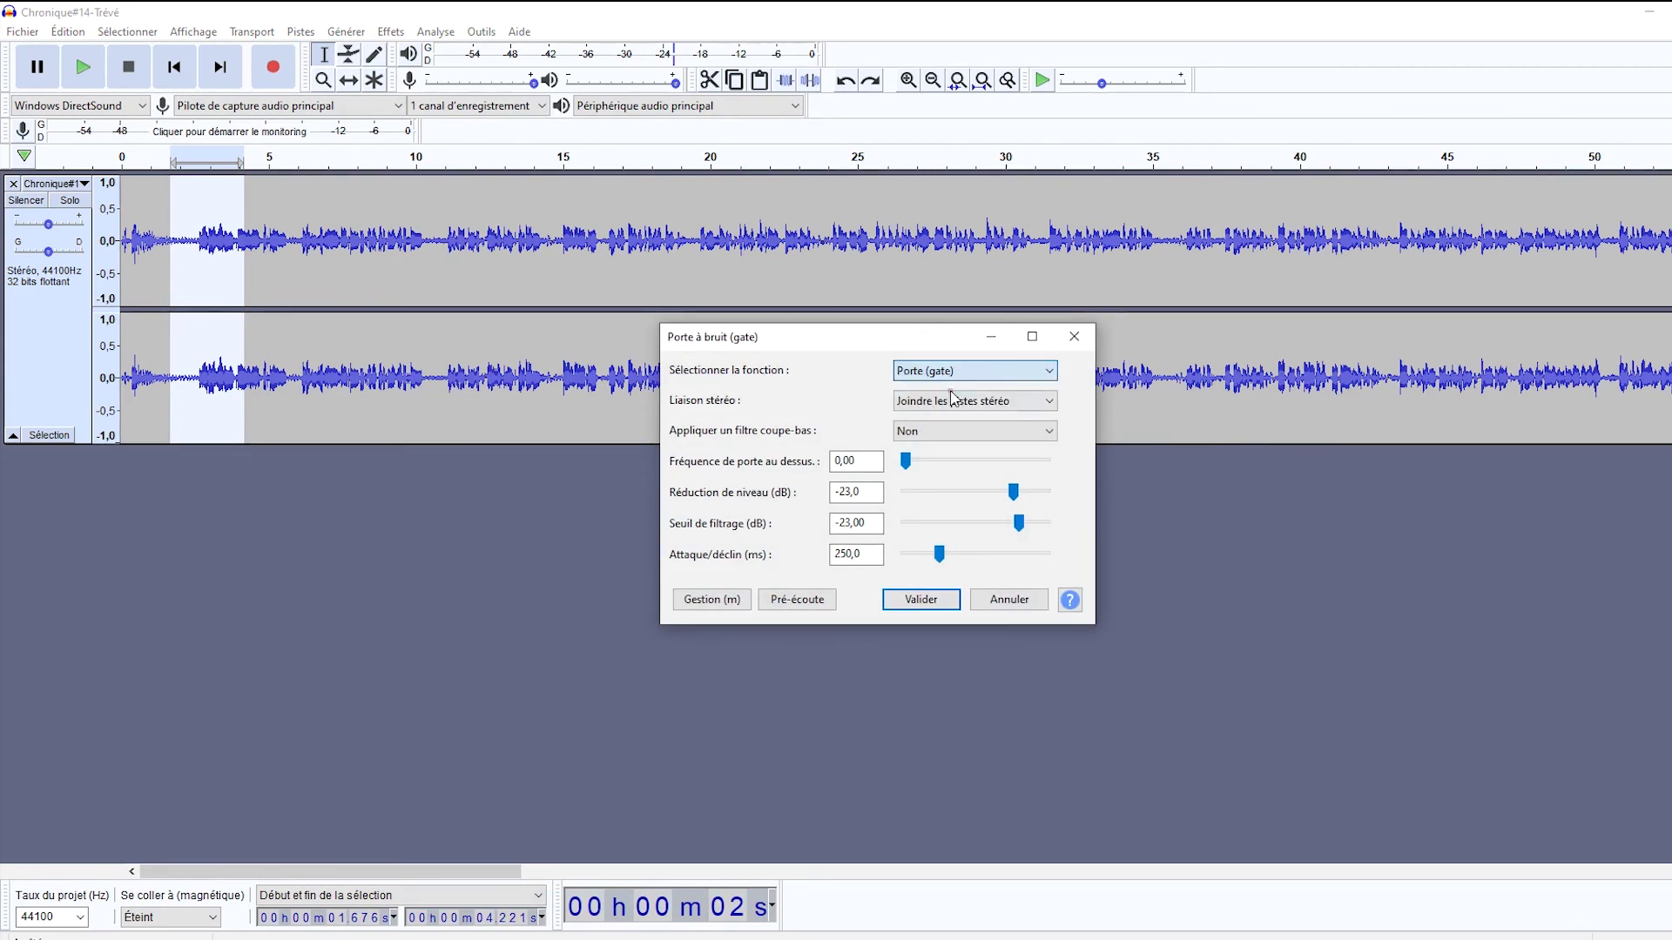
Apply the noise gate with a level reduction of -21 dB and a gate threshold of about -21 dB.
{"action": "left_click", "coordinate": [1019, 521]}
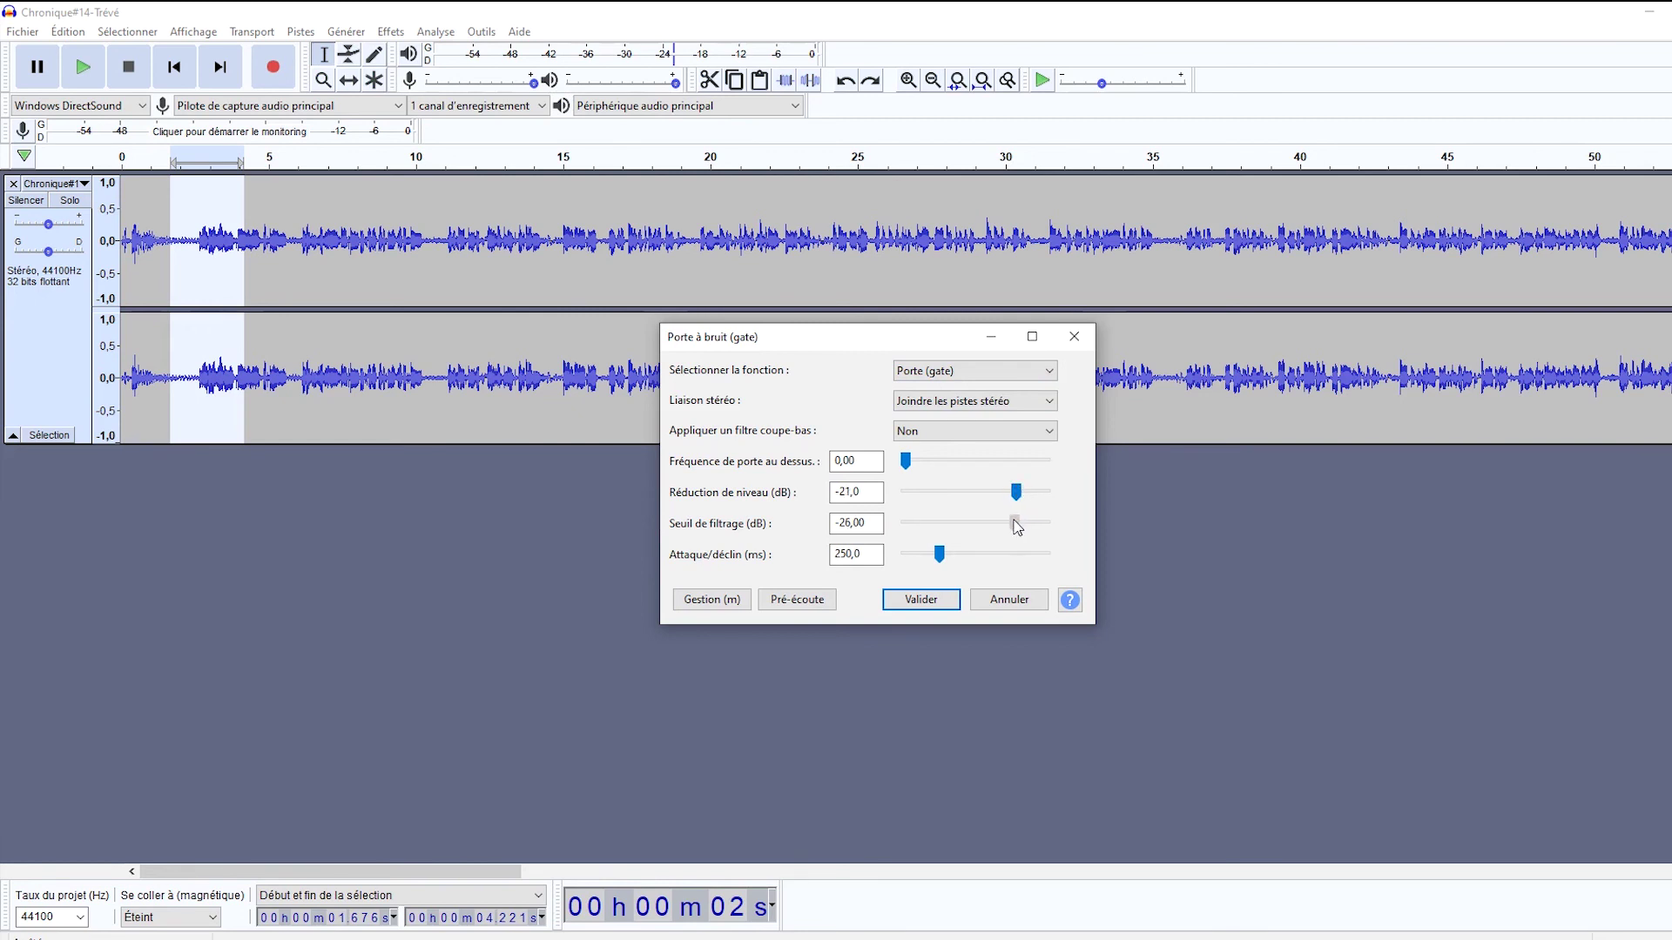
{"action": "left_click_drag", "start_coordinate": [1016, 525], "coordinate": [1020, 527]}
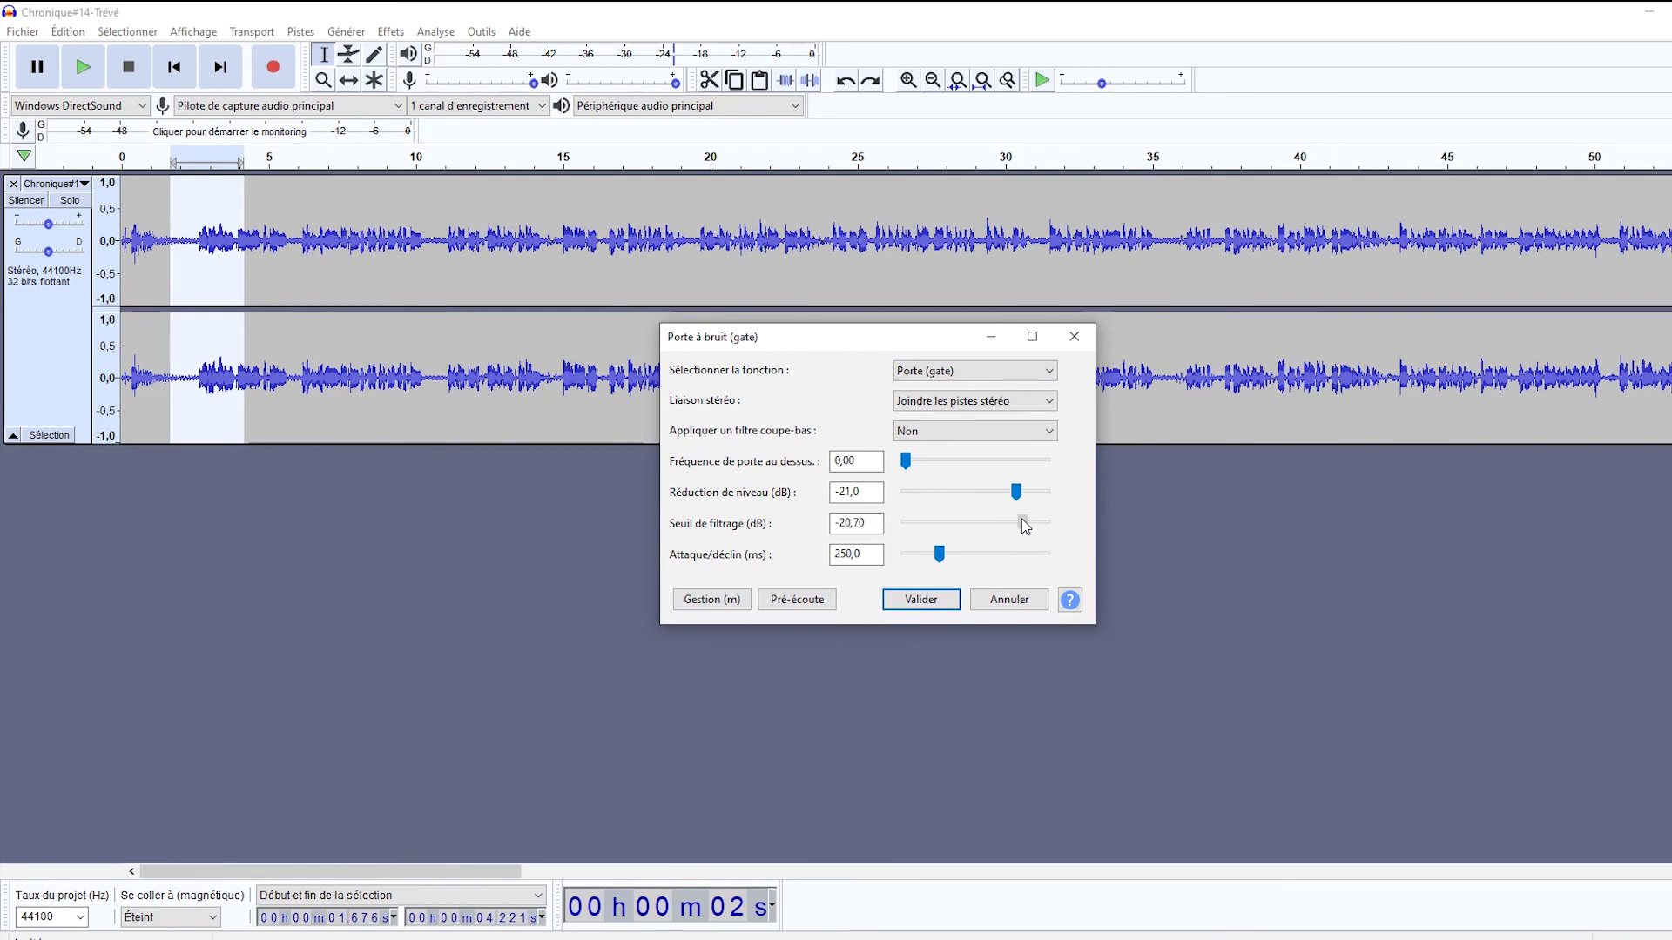
{"action": "left_click_drag", "start_coordinate": [867, 523], "coordinate": [847, 526]}
{"action": "type", "text": "1"}
{"action": "left_click", "coordinate": [931, 601]}
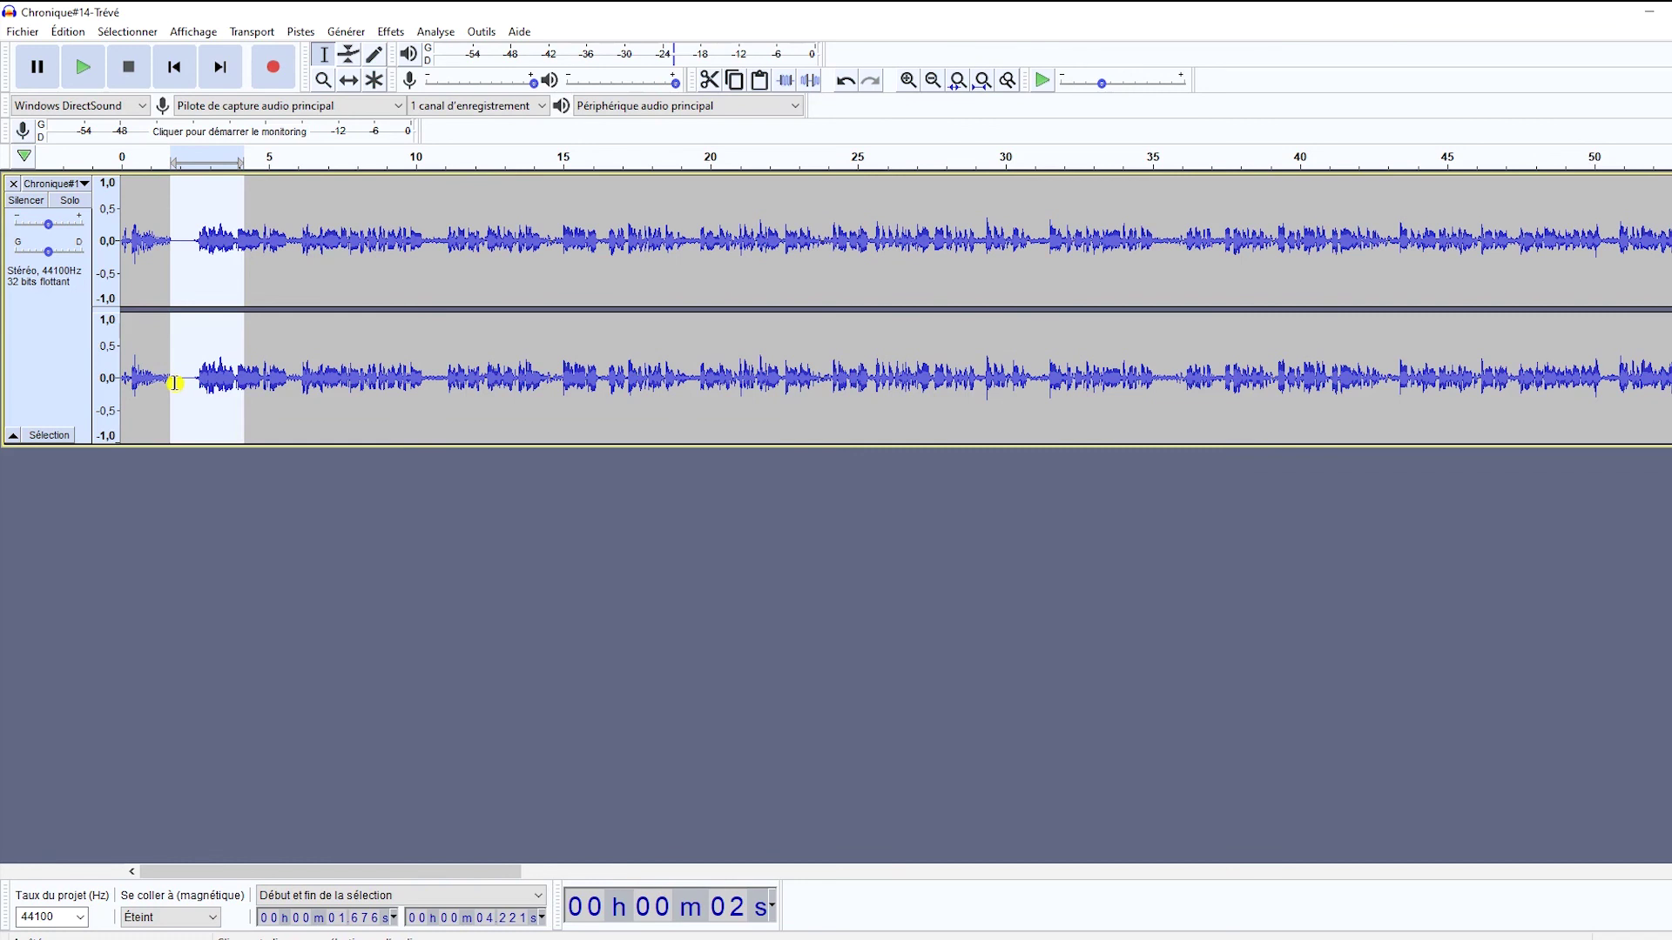
Play the gated pause at about 1.8–2.5 s and the recording from about 0.4 s, and mark the voice at about 3.4–3.7 s.
{"action": "left_click_drag", "start_coordinate": [176, 383], "coordinate": [196, 379]}
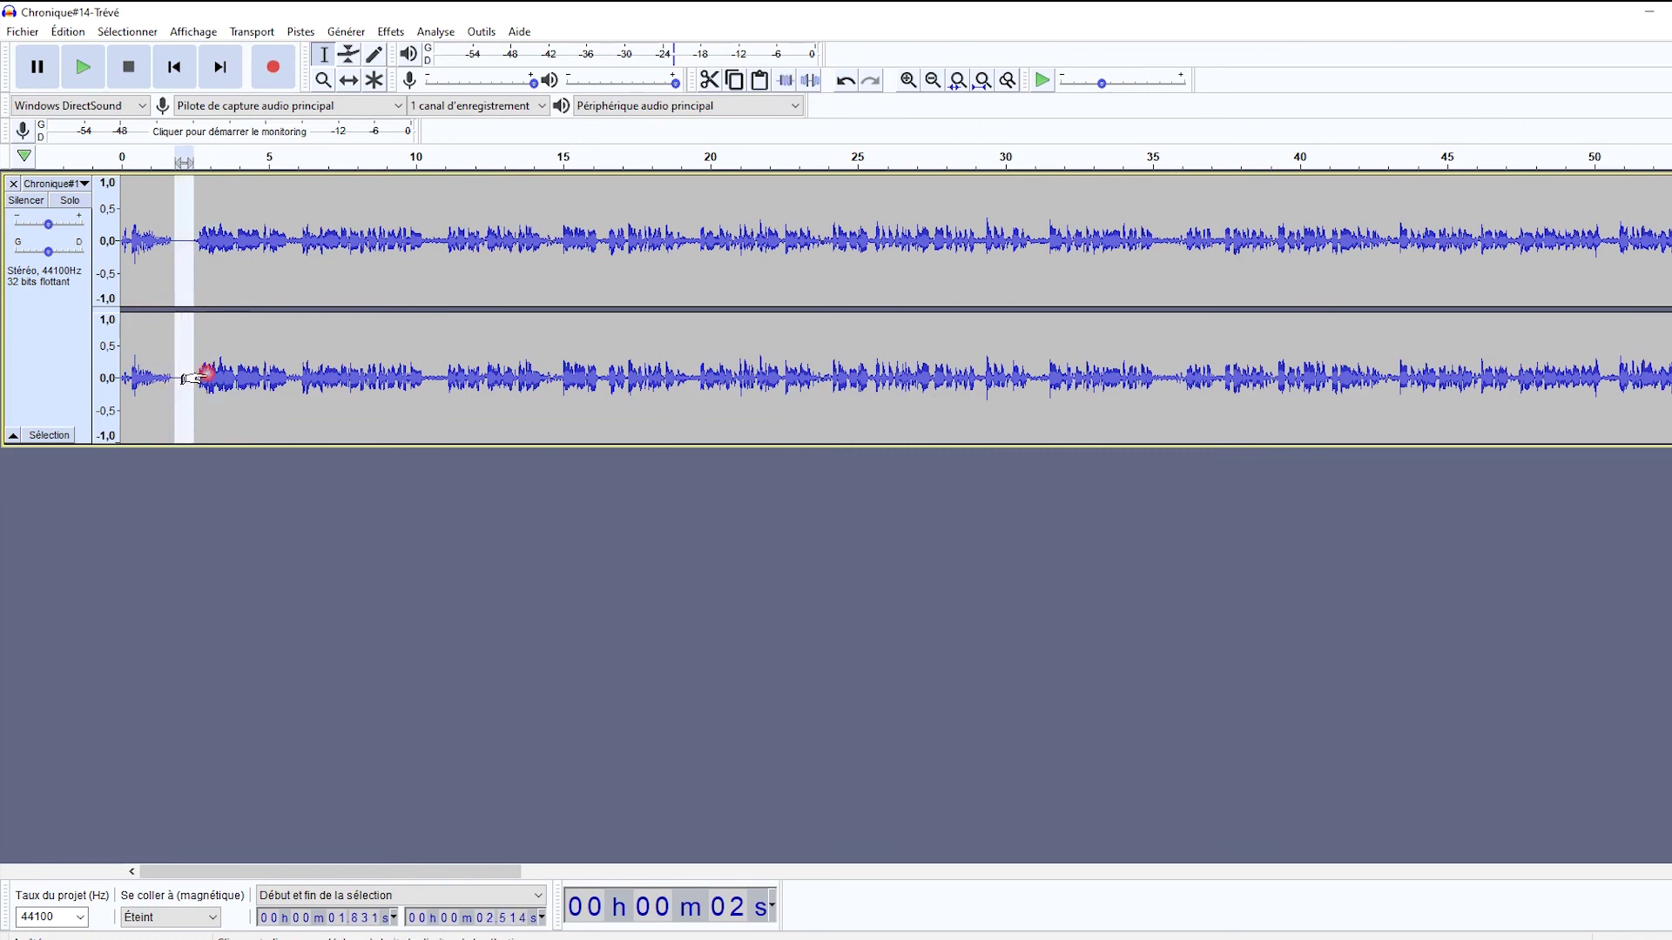
{"action": "key", "text": "space"}
{"action": "left_click", "coordinate": [132, 362]}
{"action": "key", "text": "space"}
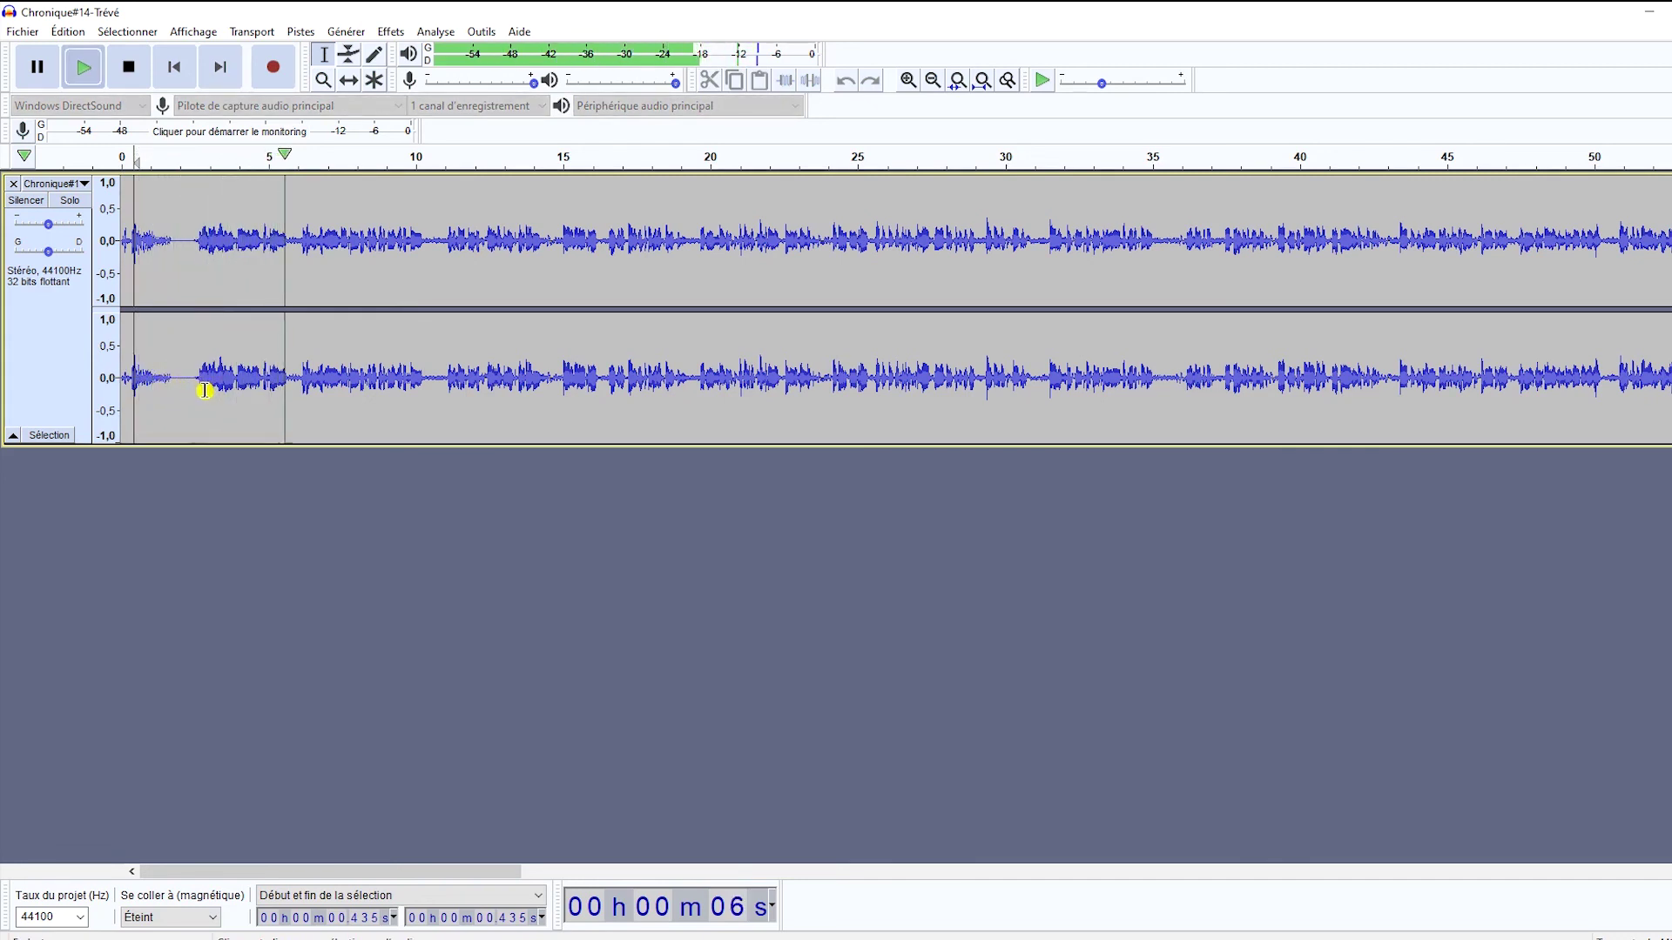
{"action": "key", "text": "space"}
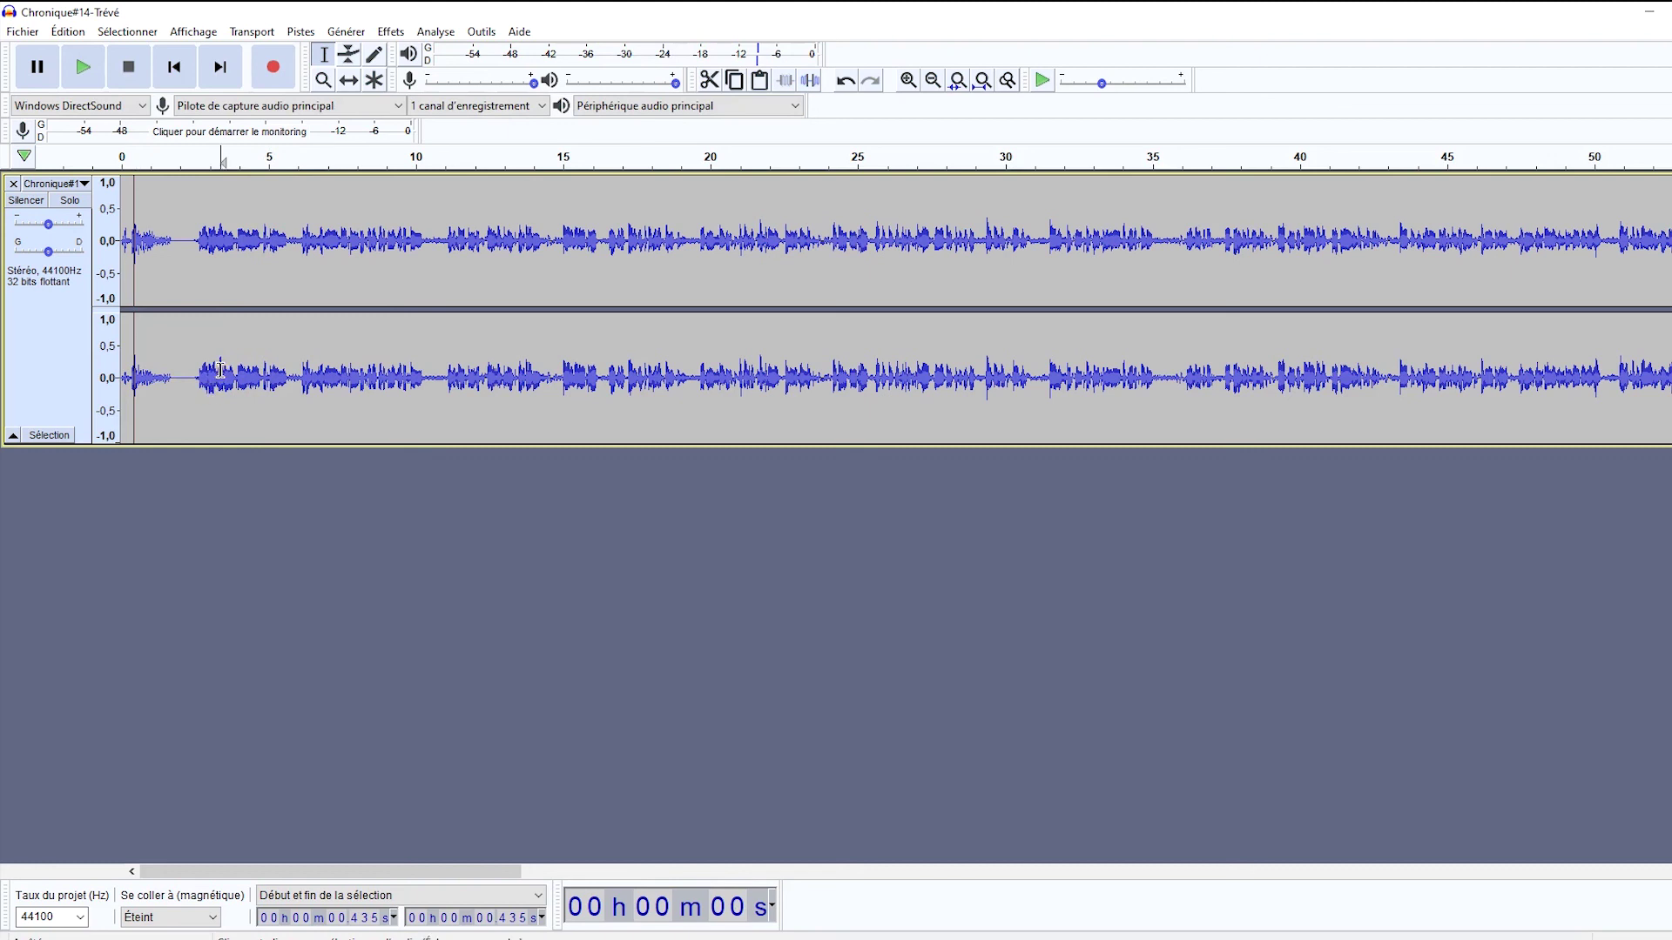
{"action": "left_click_drag", "start_coordinate": [221, 374], "coordinate": [231, 376]}
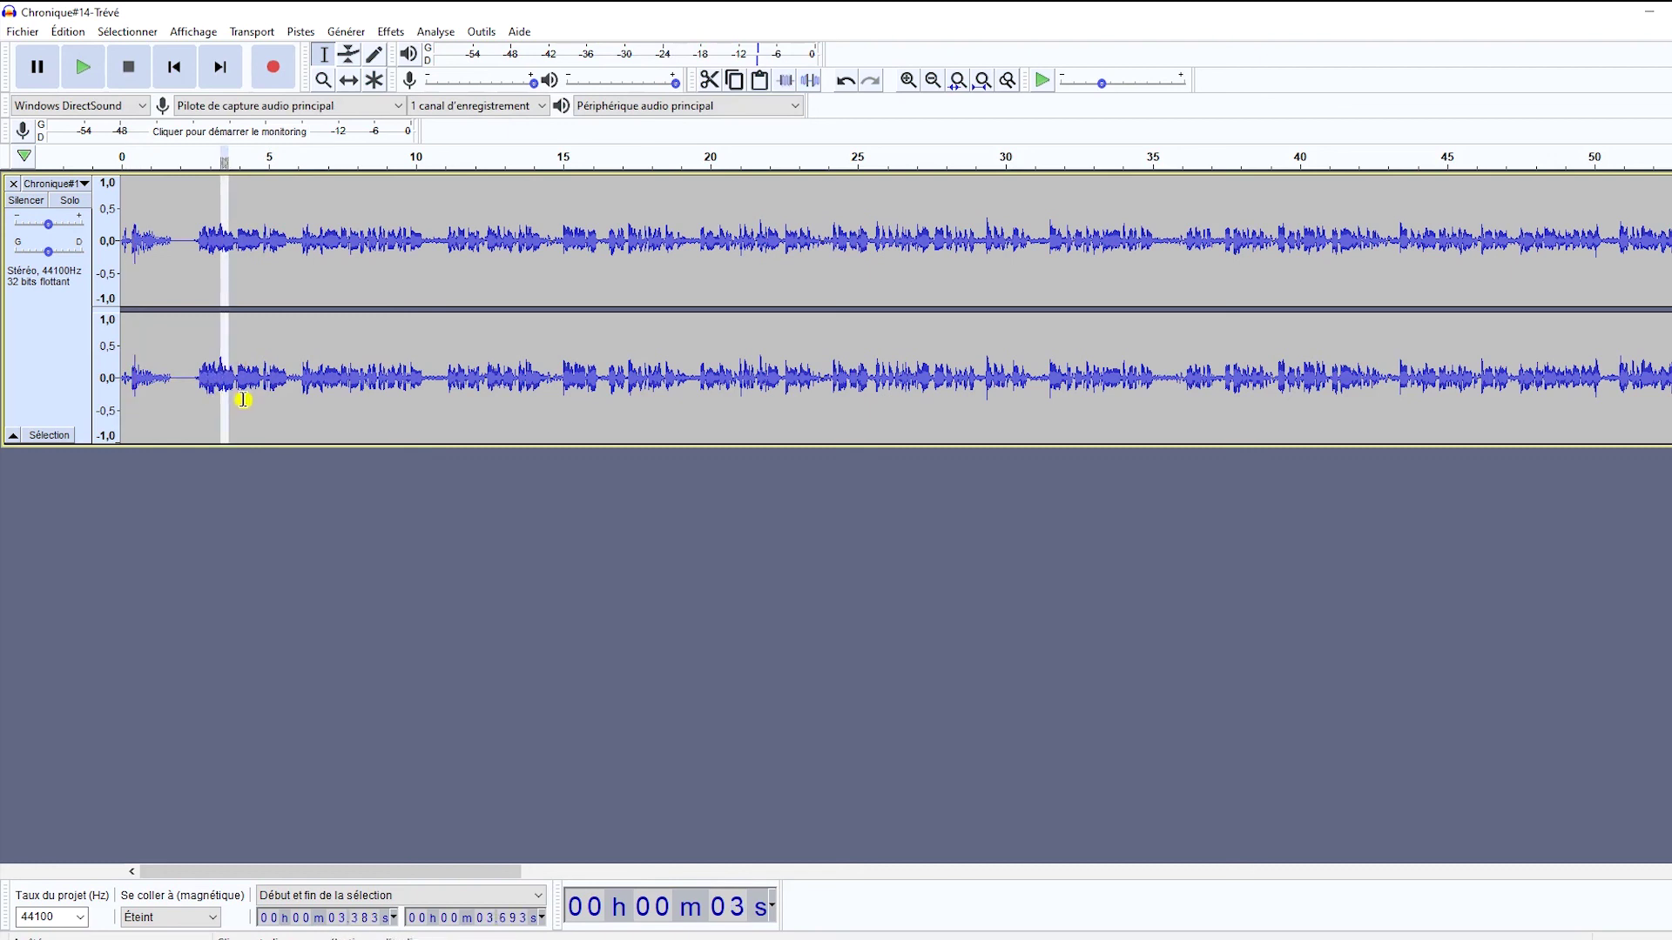